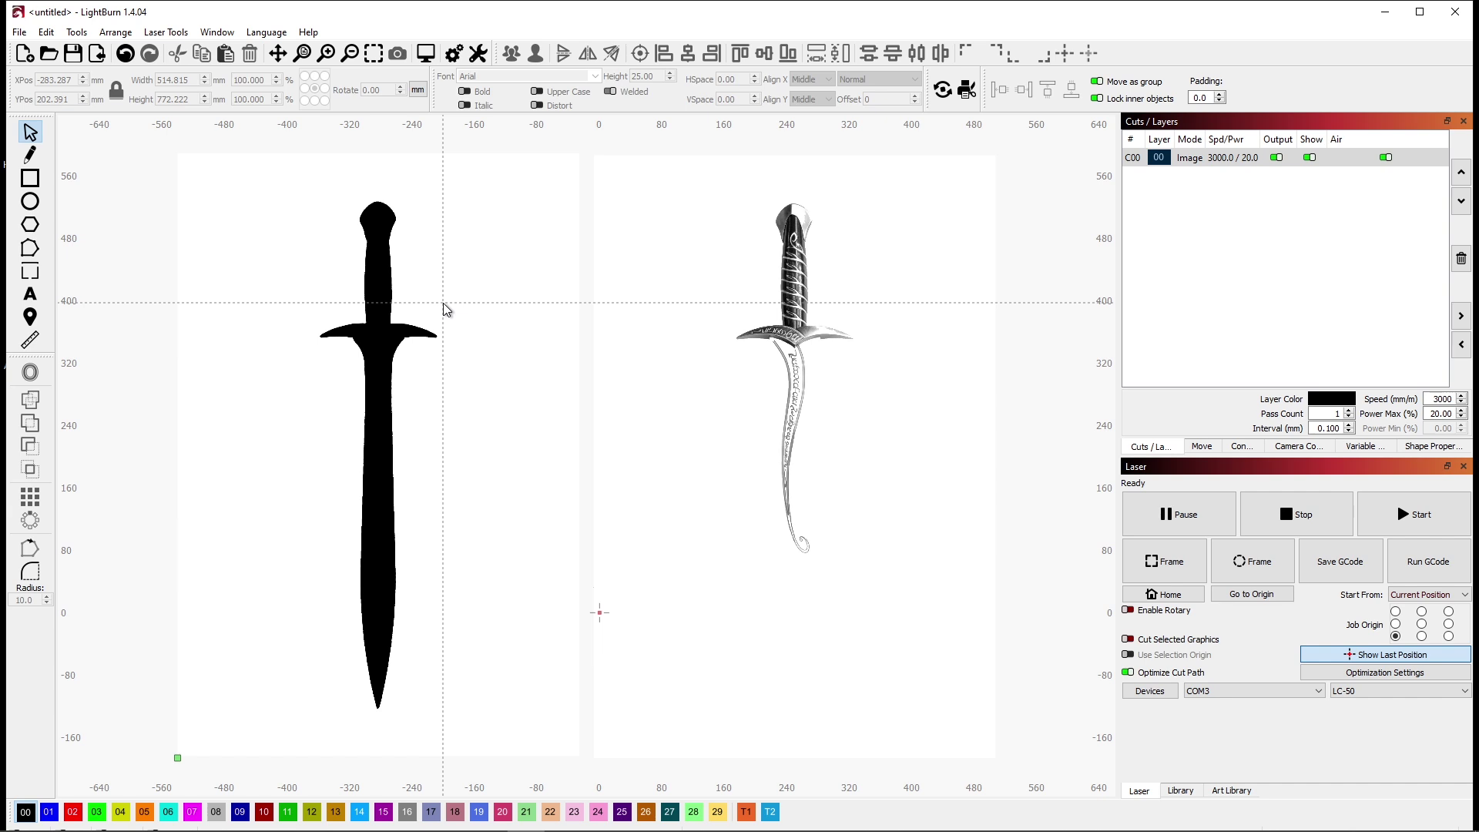
# Rotate the silhouette 90° clockwise and the dagger -90°, then move the dagger onto the silhouette
pyautogui.click(485, 356)
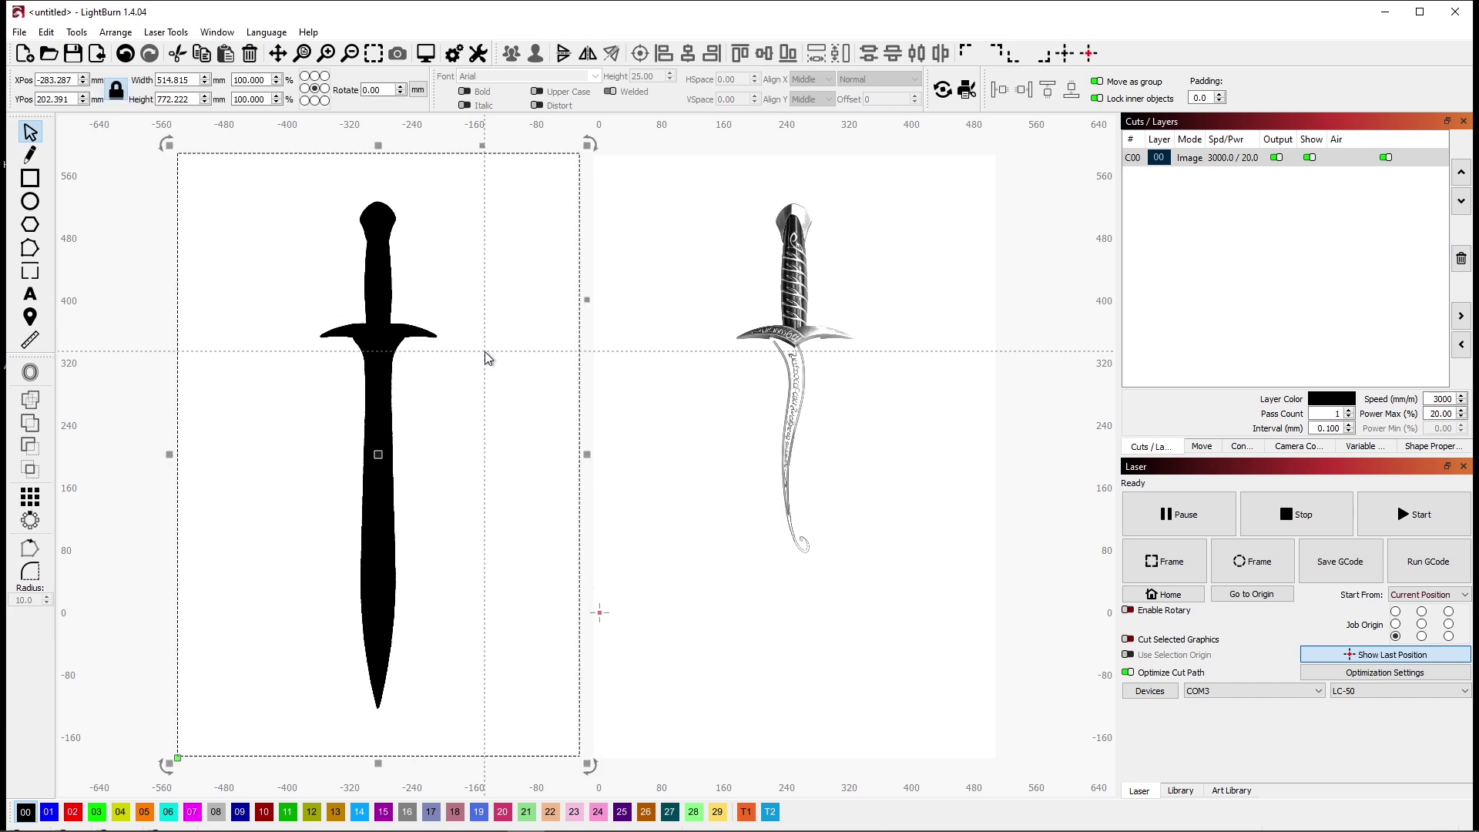
pyautogui.hotkey('ctrl', '.')
pyautogui.hotkey('ctrl', '.')
pyautogui.hotkey('ctrl', '.')
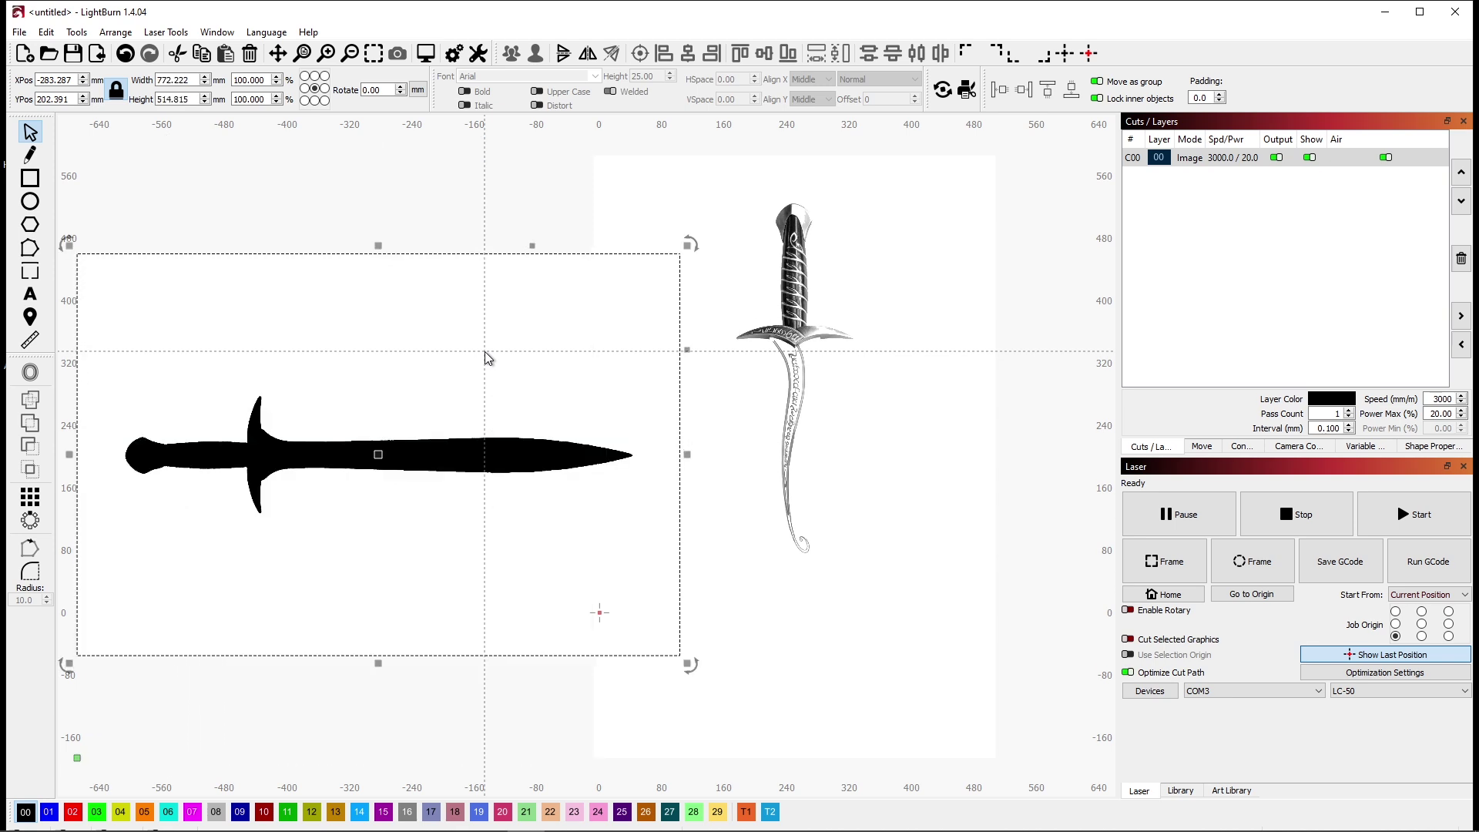
pyautogui.click(738, 592)
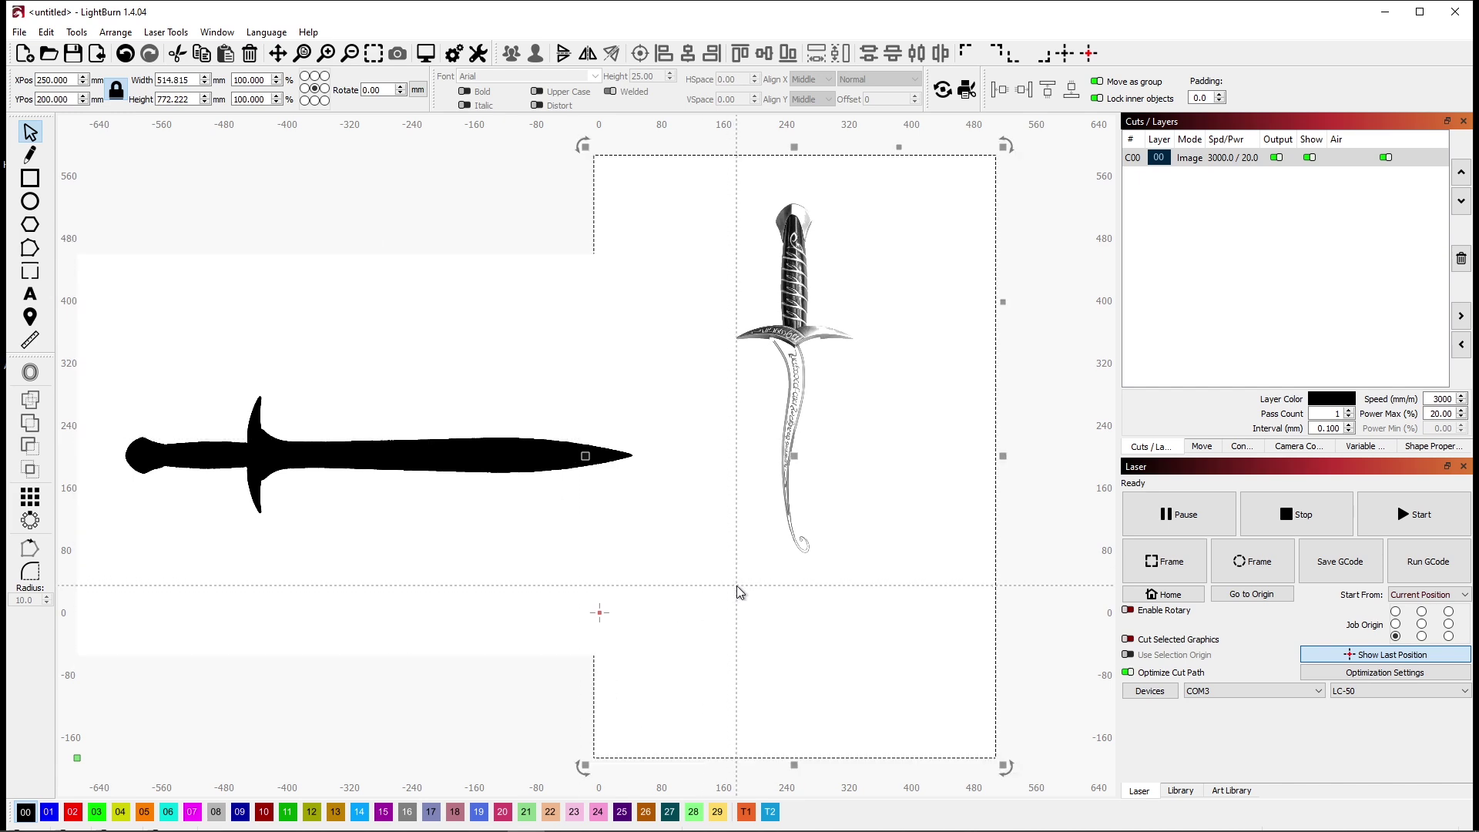
pyautogui.click(374, 90)
pyautogui.write('-')
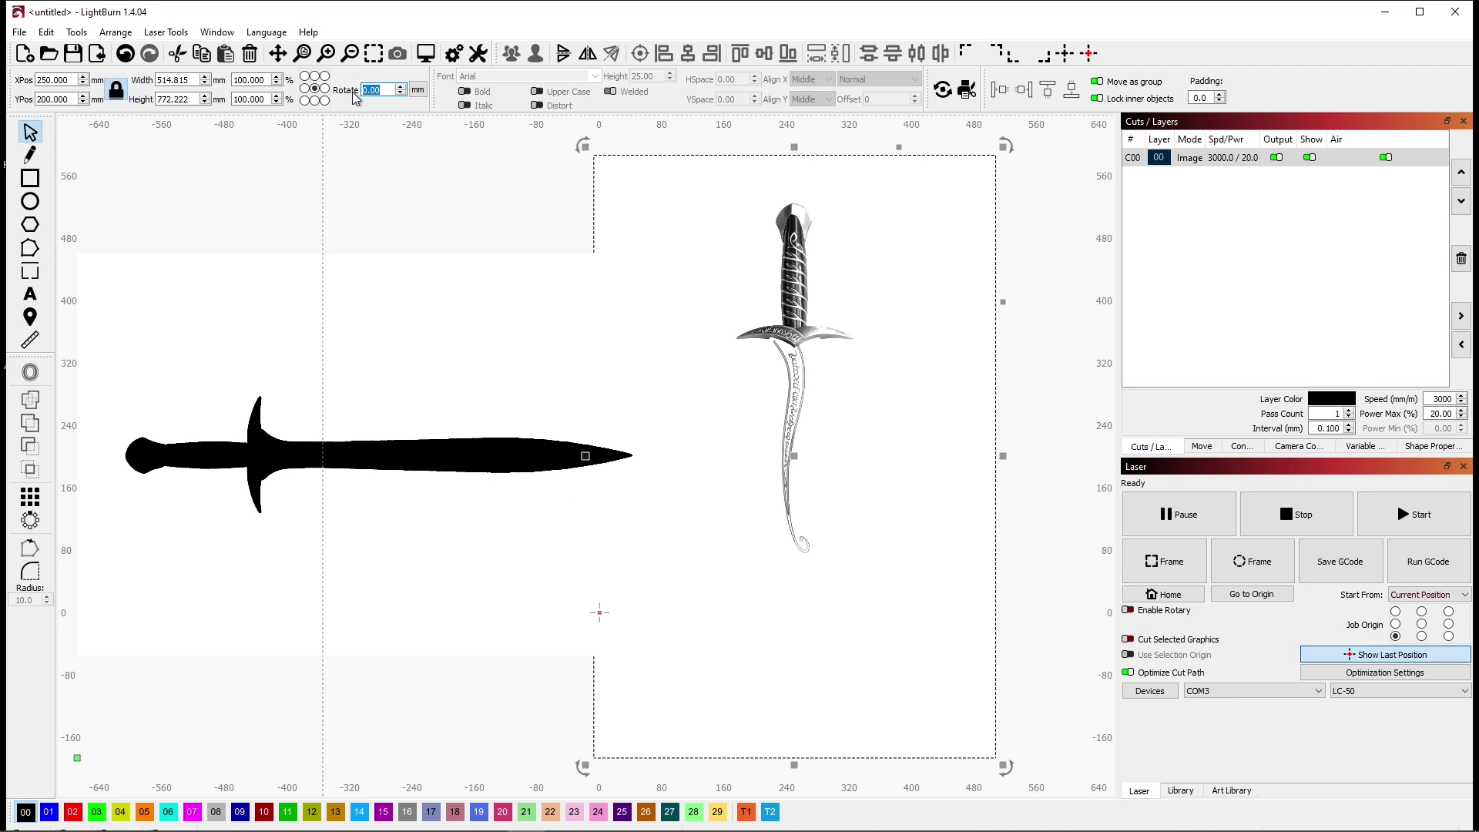
pyautogui.write('90')
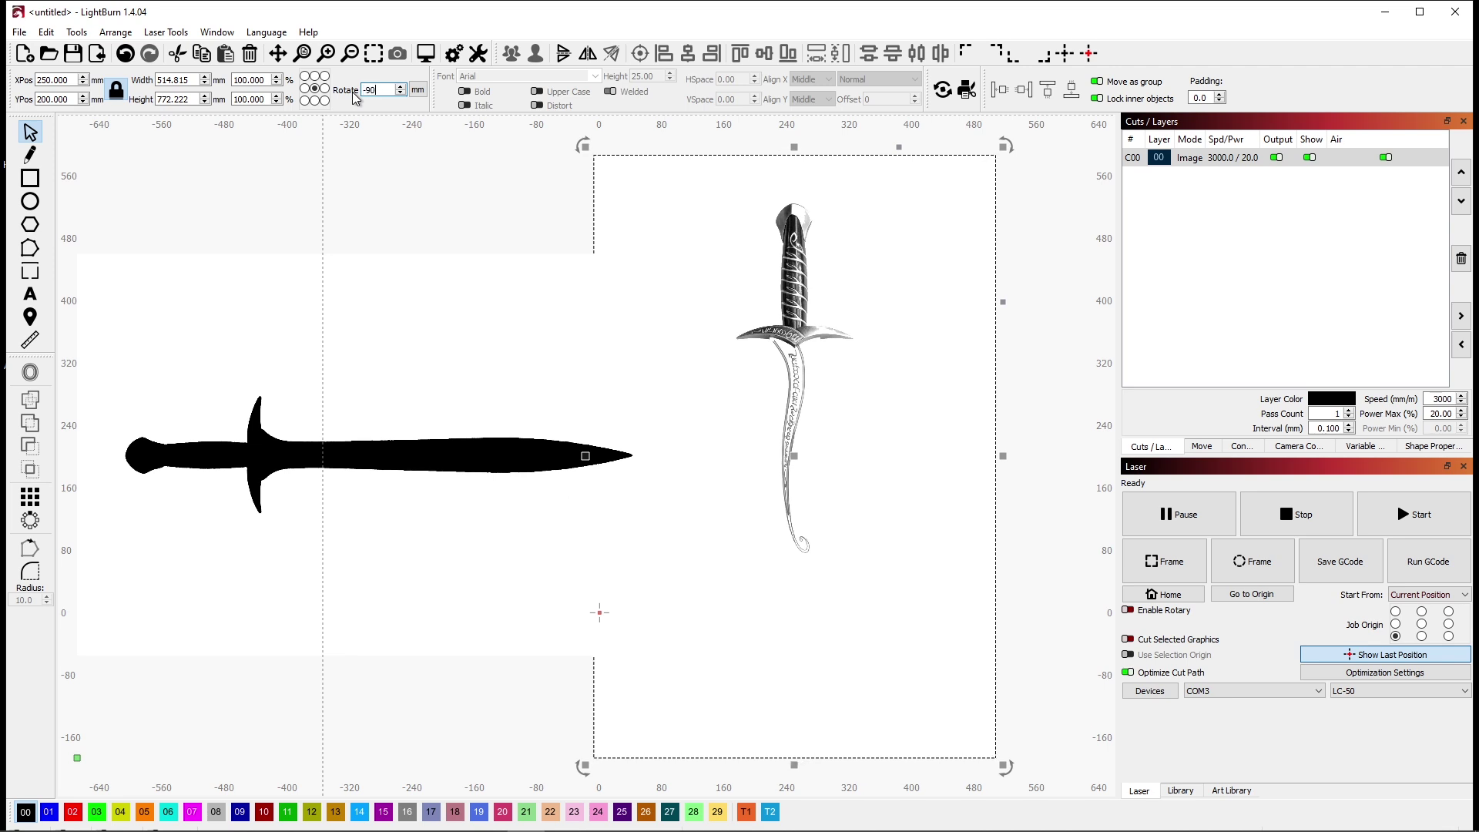
pyautogui.press('Return')
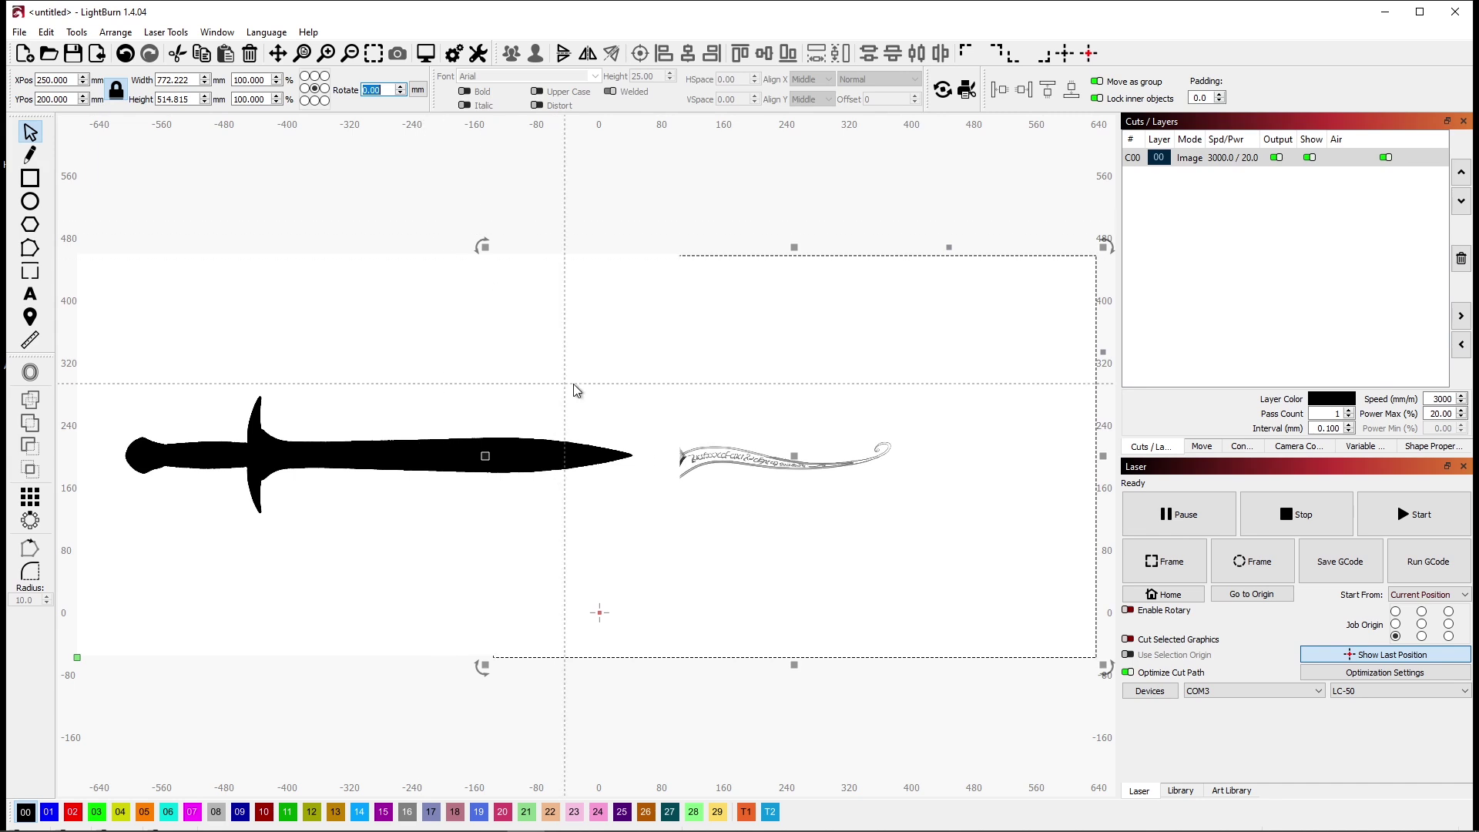
pyautogui.moveTo(796, 455); pyautogui.dragTo(378, 454)
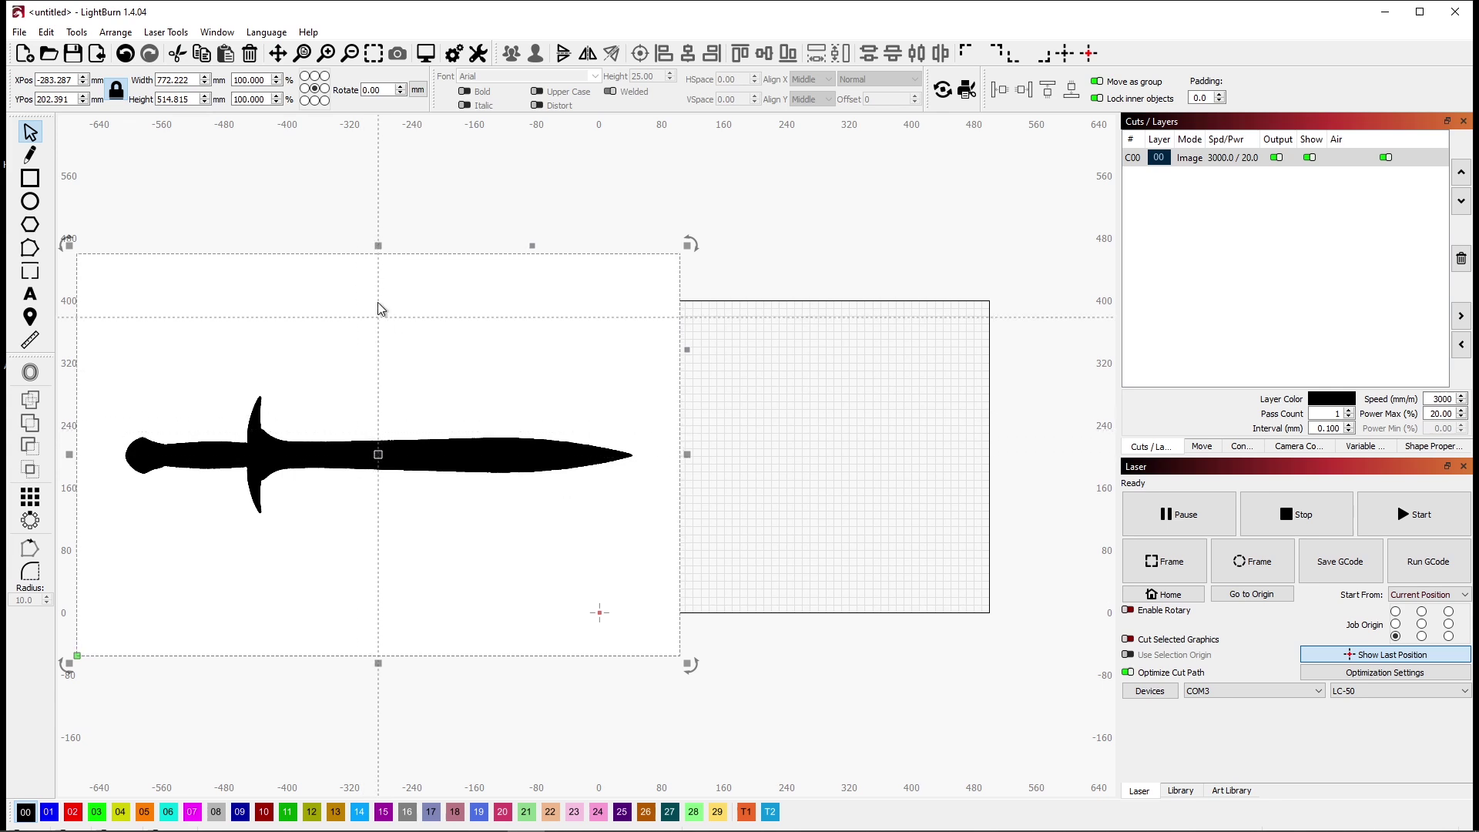
# Move both stacked swords onto the work area, at roughly X 208.9 mm, Y 199.7 mm
pyautogui.click(416, 199)
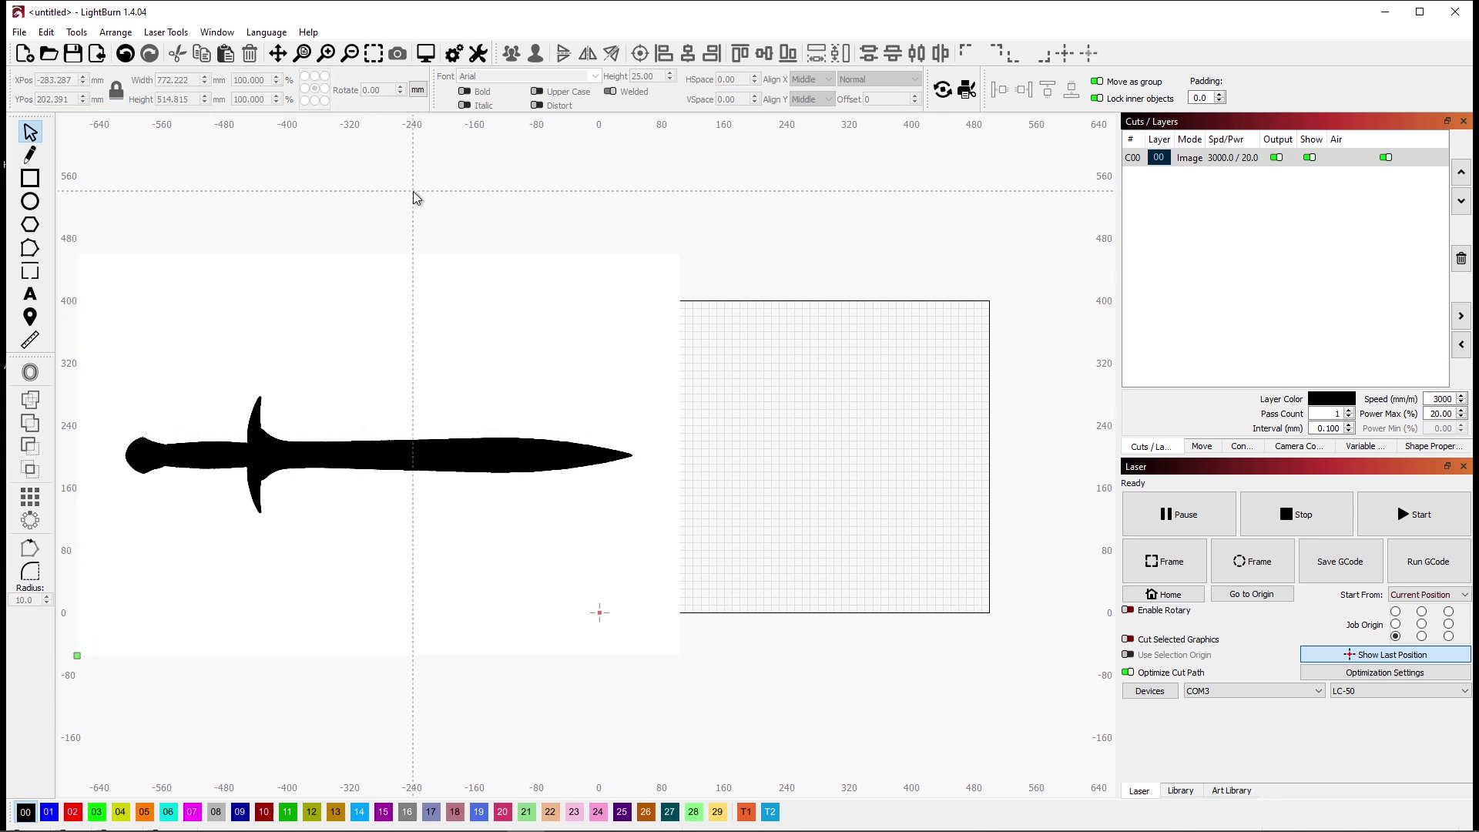
pyautogui.hotkey('ctrl', 'a')
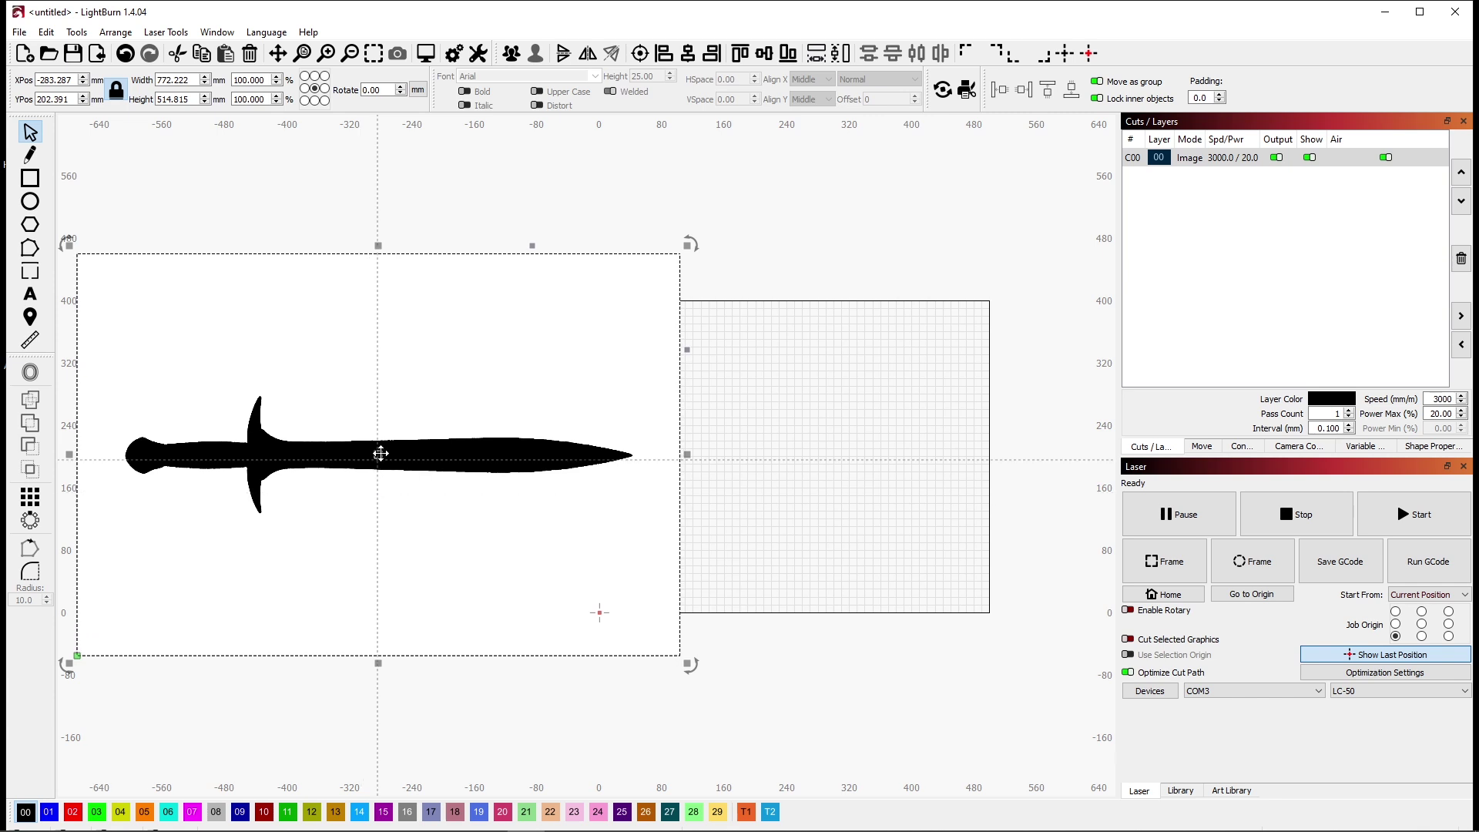
pyautogui.moveTo(376, 455); pyautogui.dragTo(763, 460)
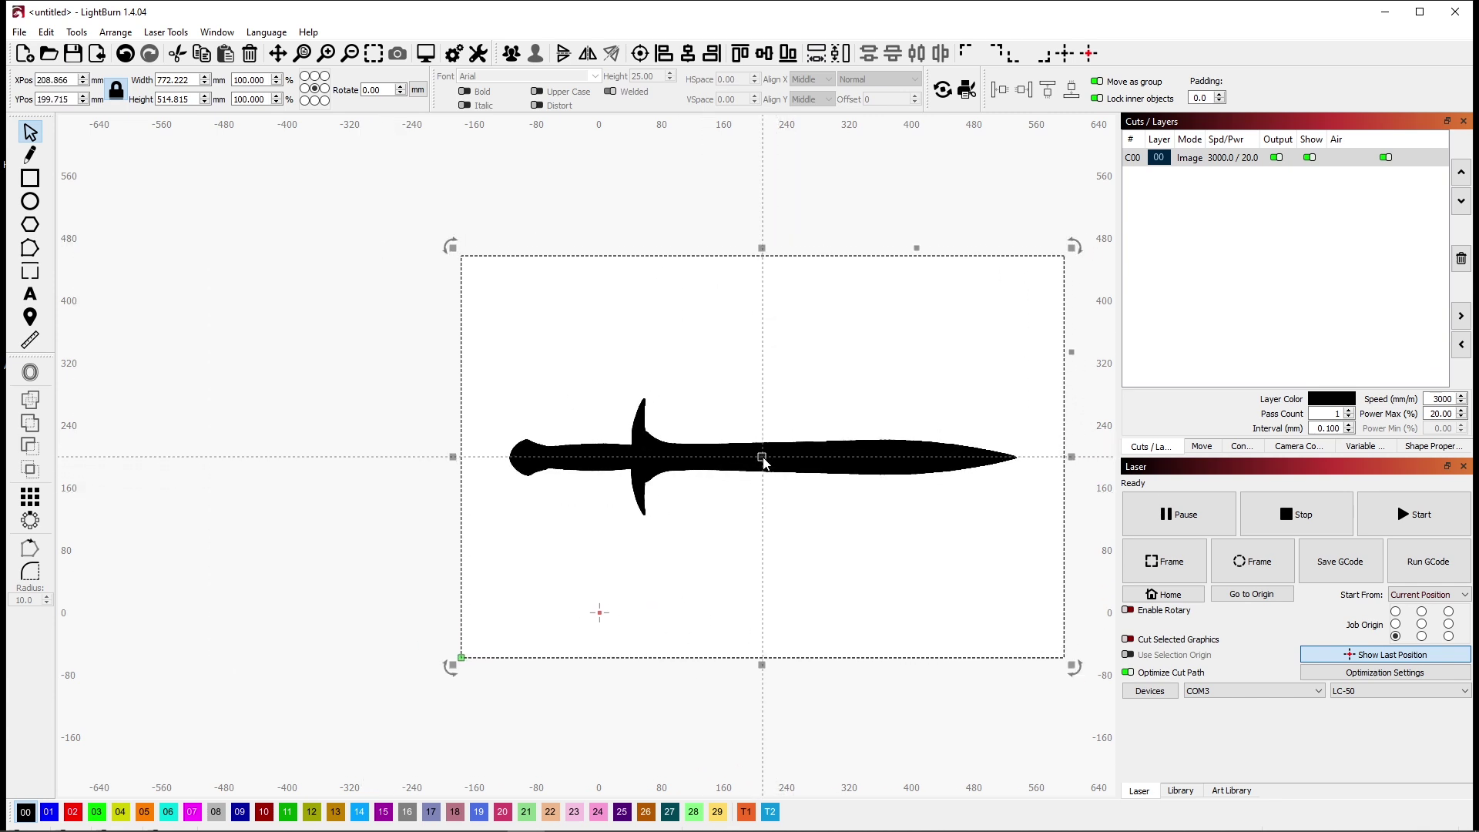
pyautogui.click(709, 195)
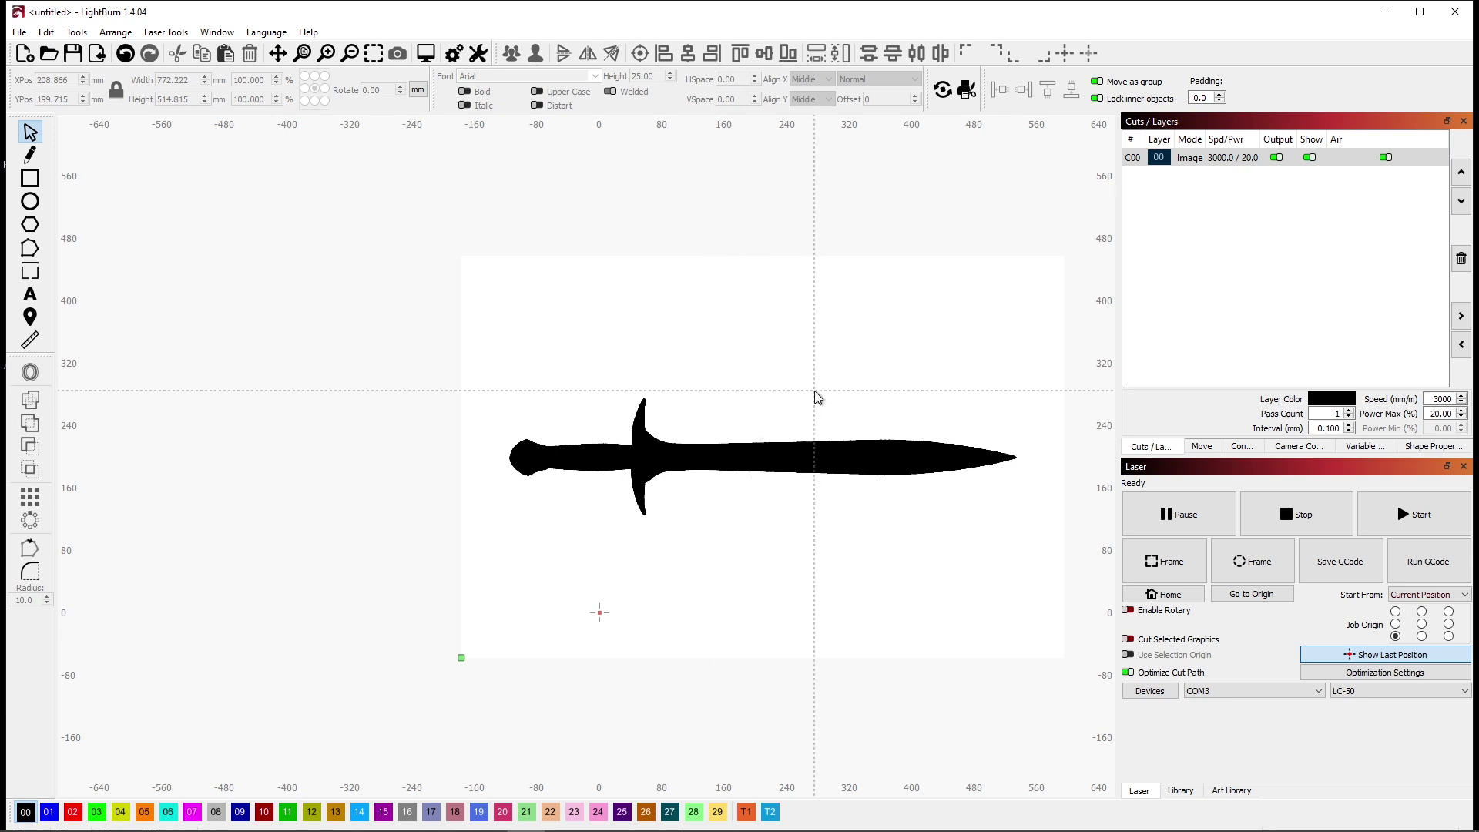
# Assign the silhouette to layer C01 at 4000 mm/m and 75% power, leaving engraved layer C00 hidden
pyautogui.click(808, 467)
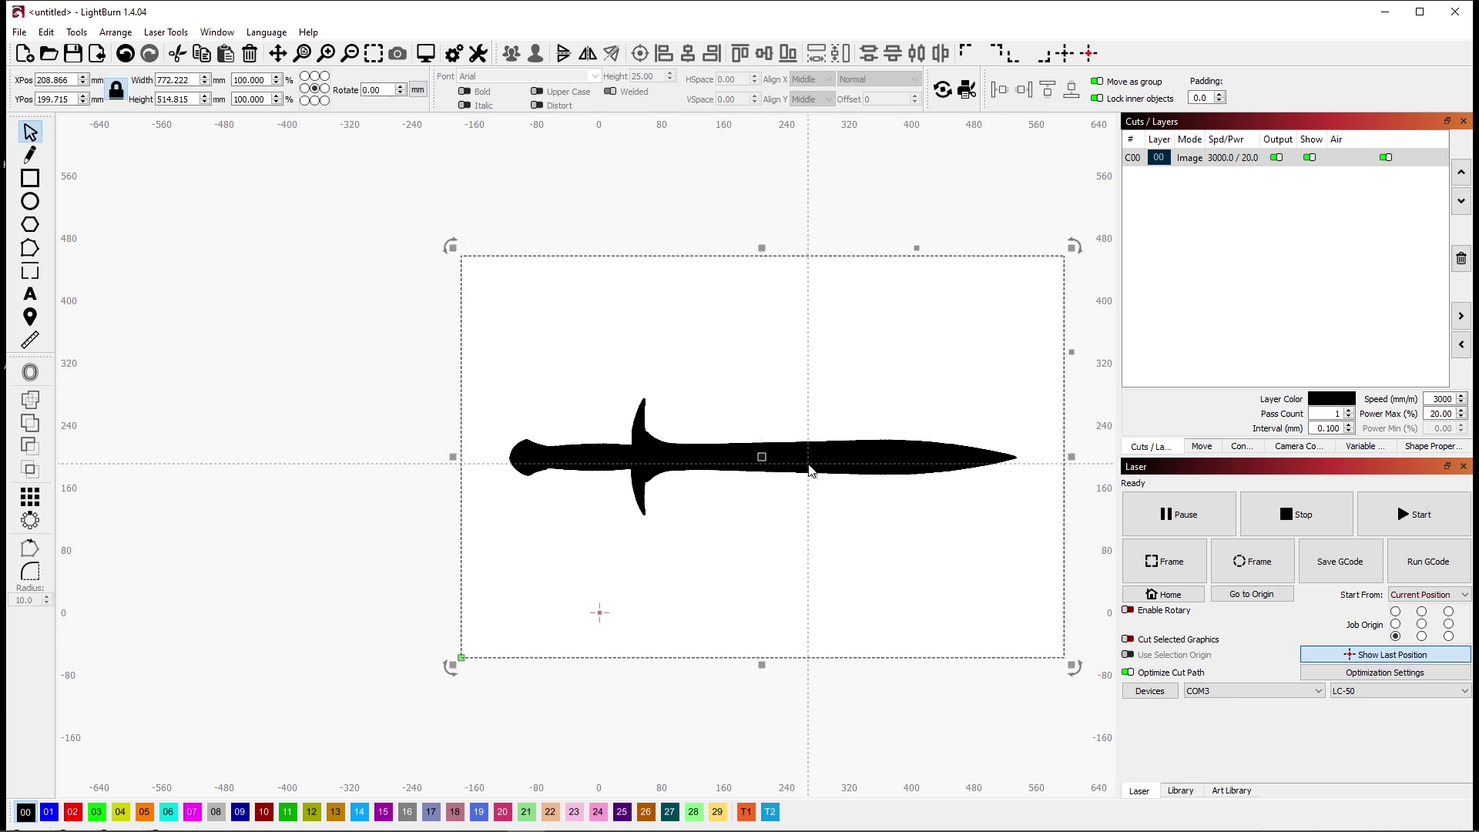
pyautogui.click(49, 815)
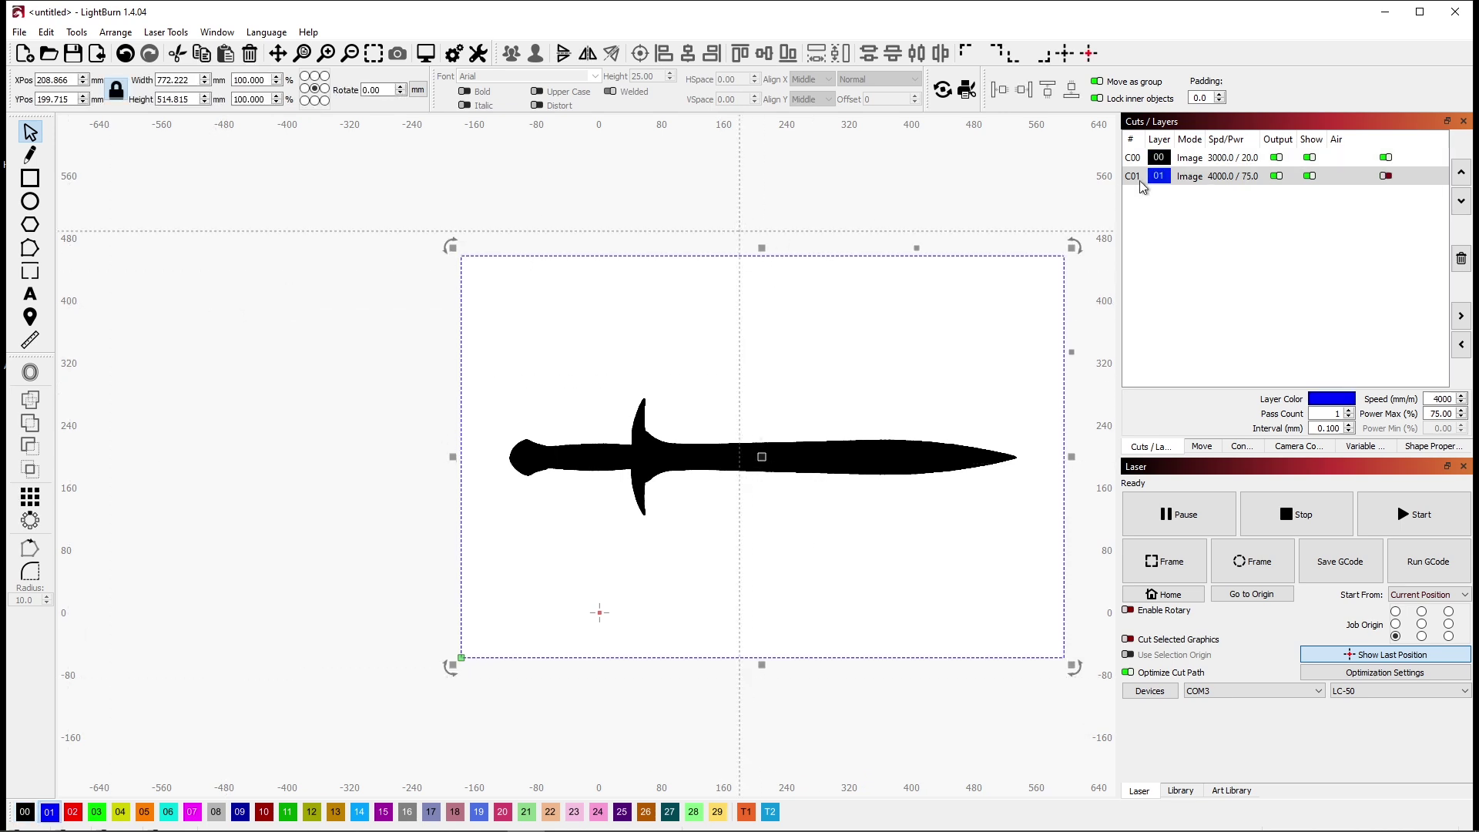
pyautogui.click(1309, 176)
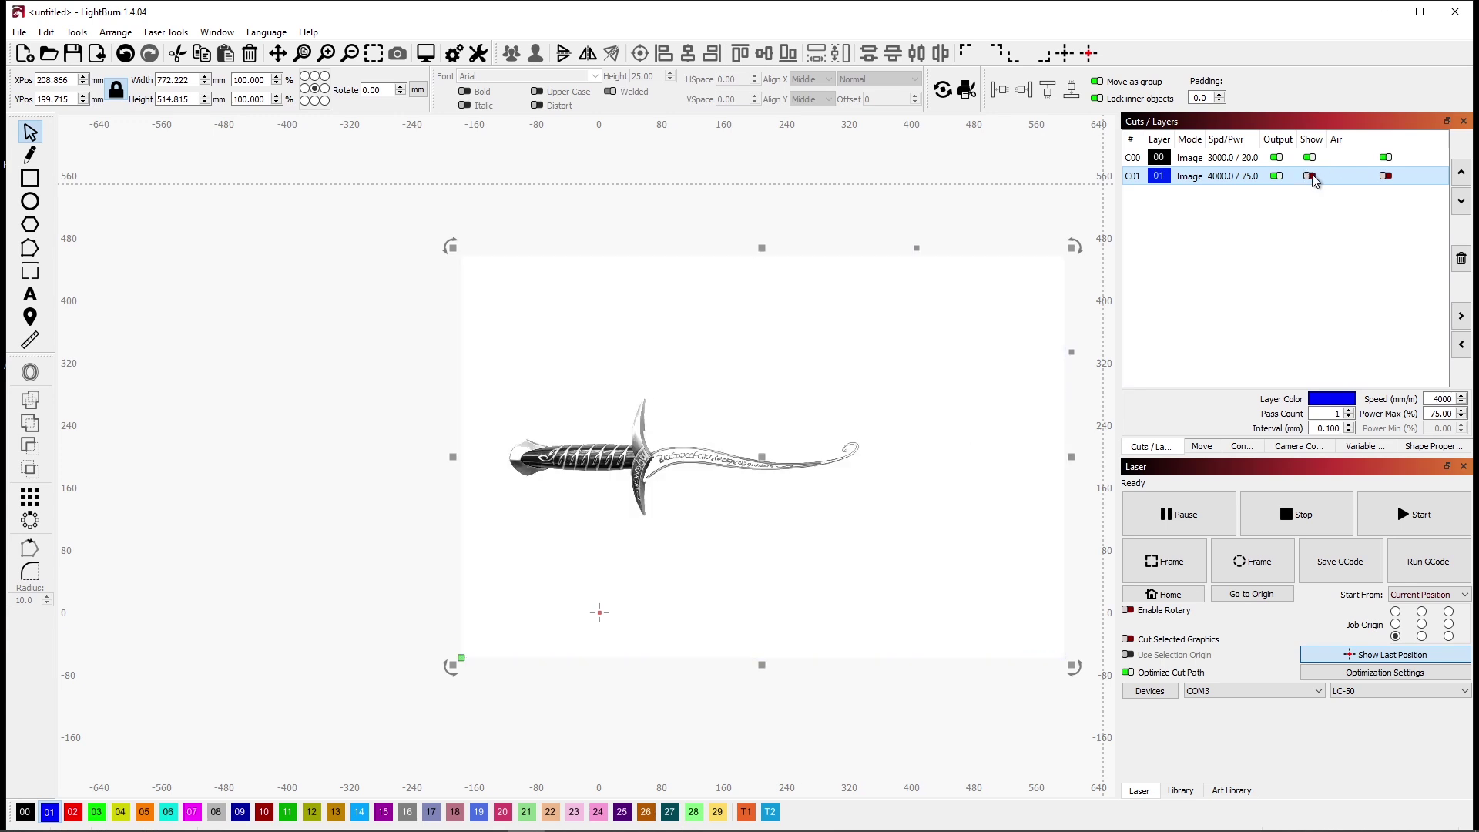
pyautogui.click(1310, 158)
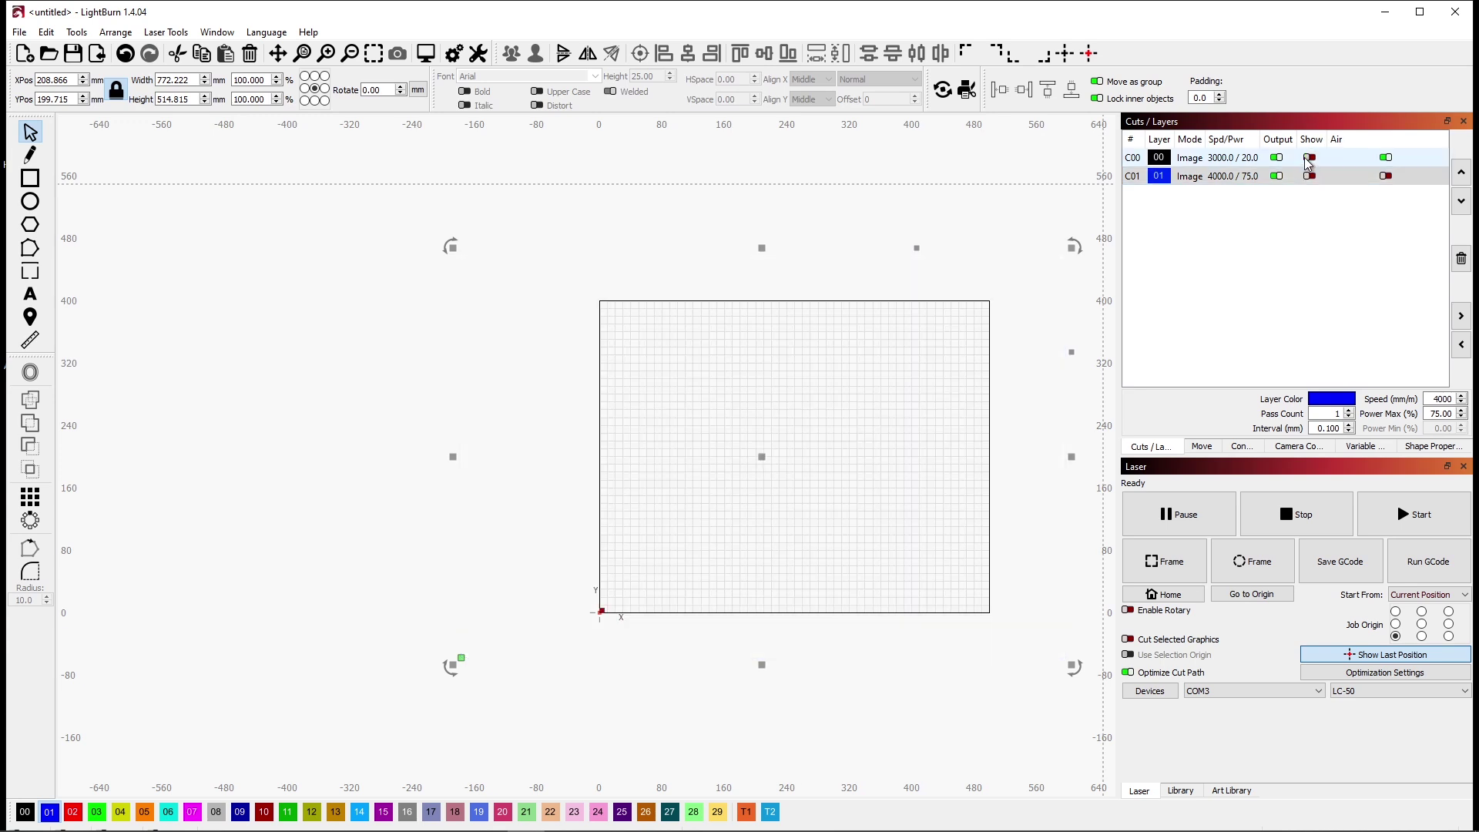
pyautogui.click(1309, 158)
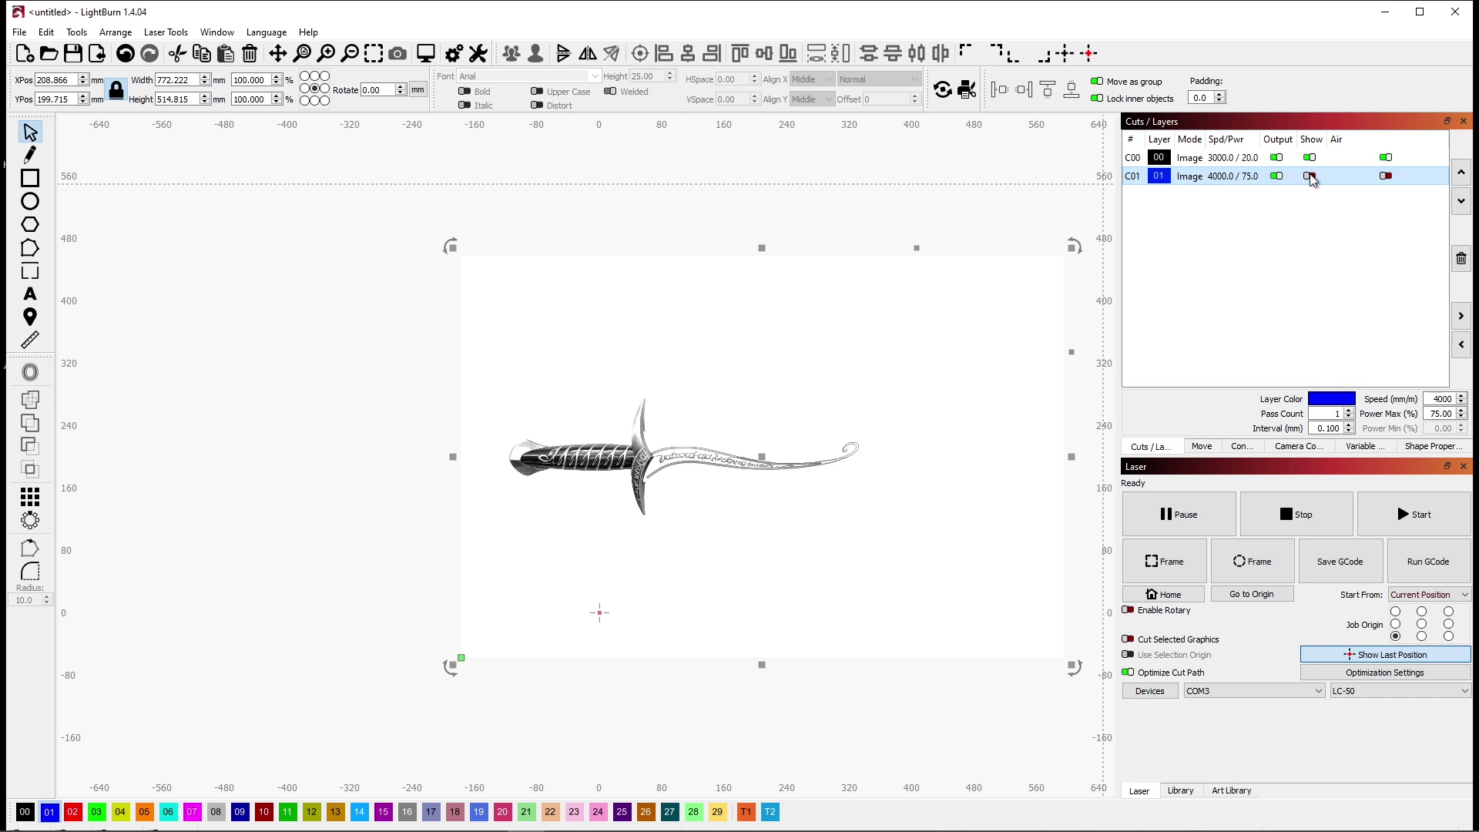
pyautogui.click(1310, 177)
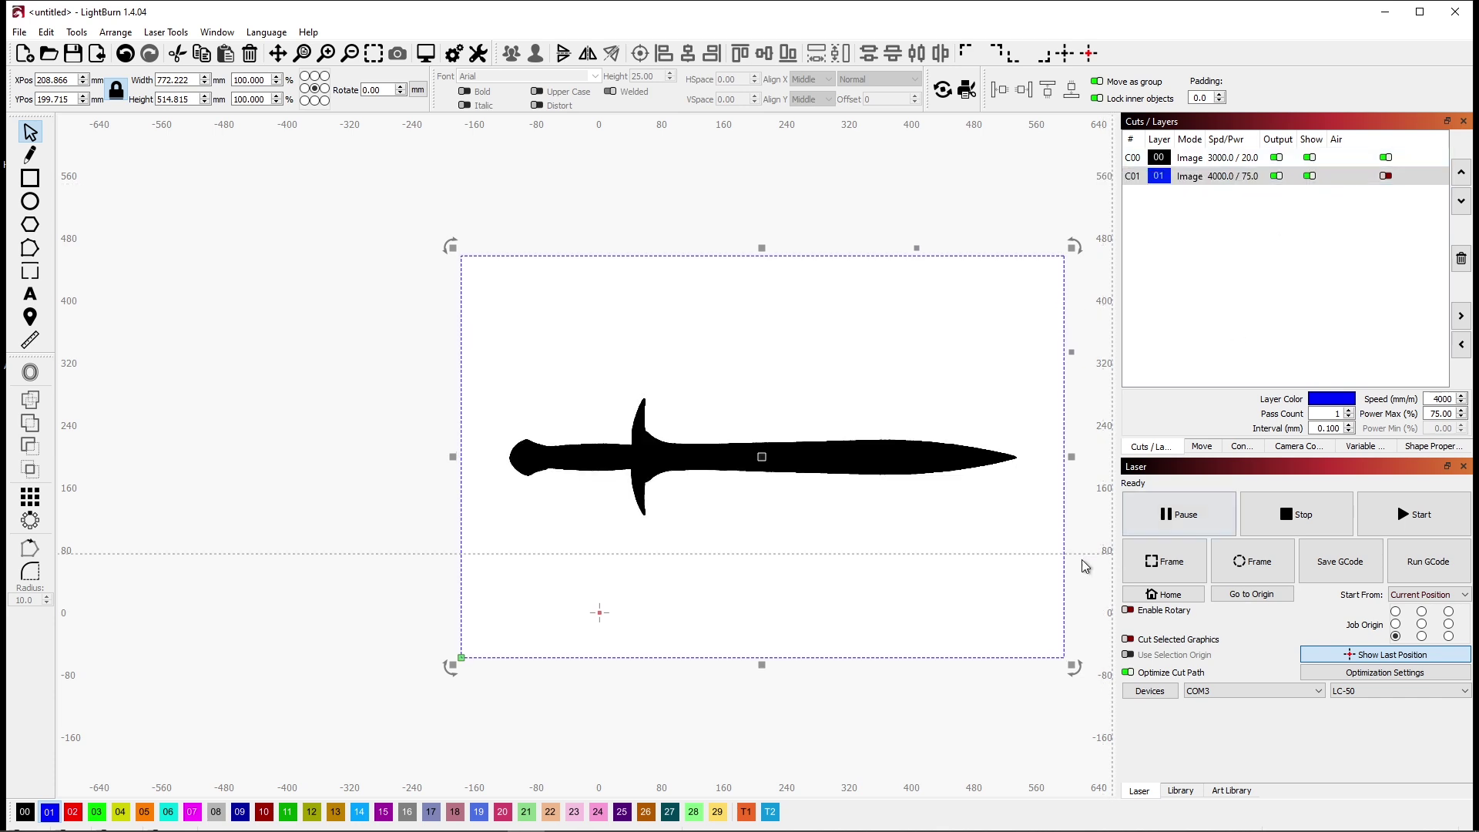
pyautogui.click(1310, 158)
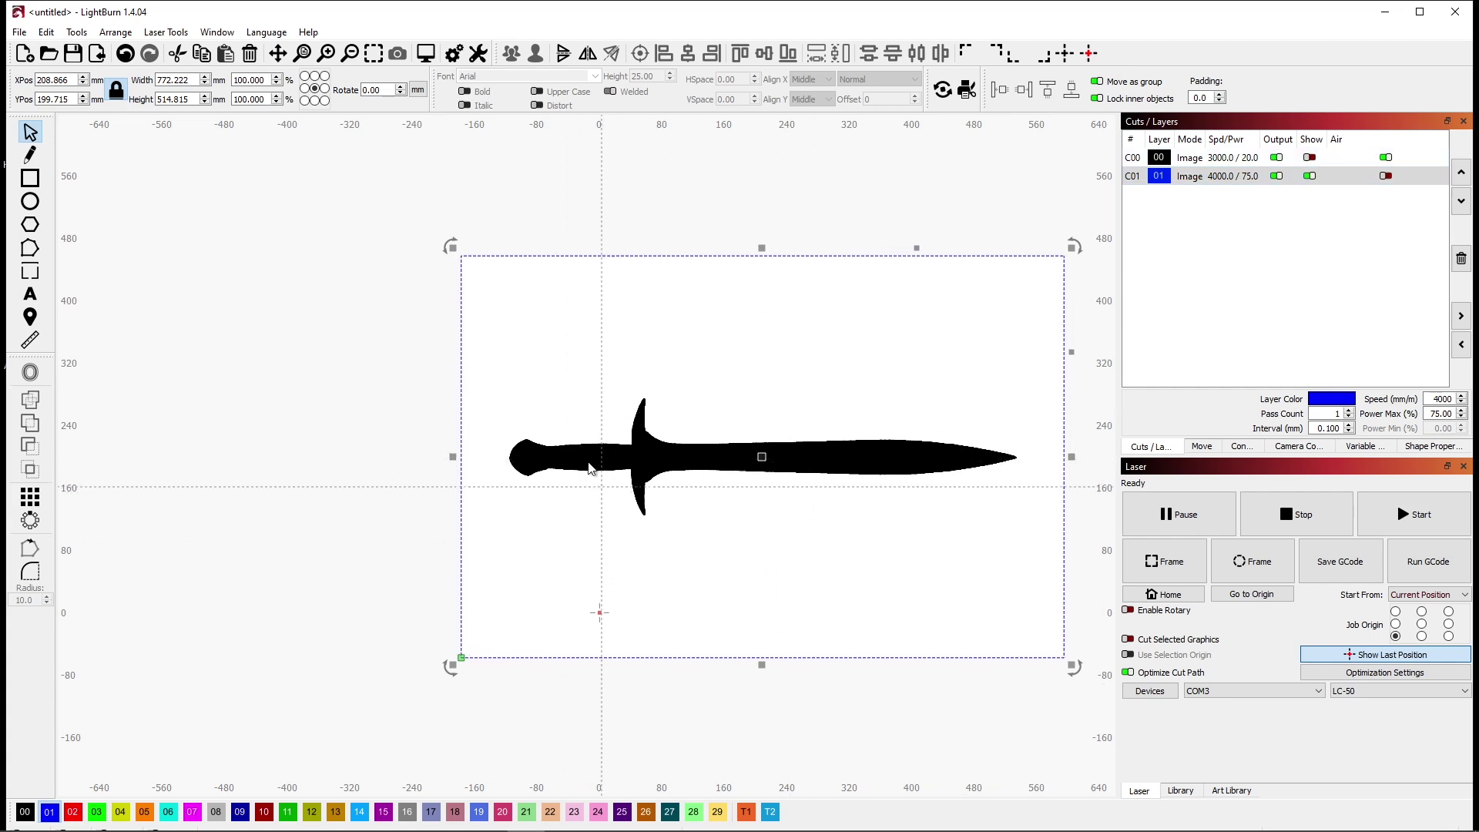
pyautogui.rightClick(721, 460)
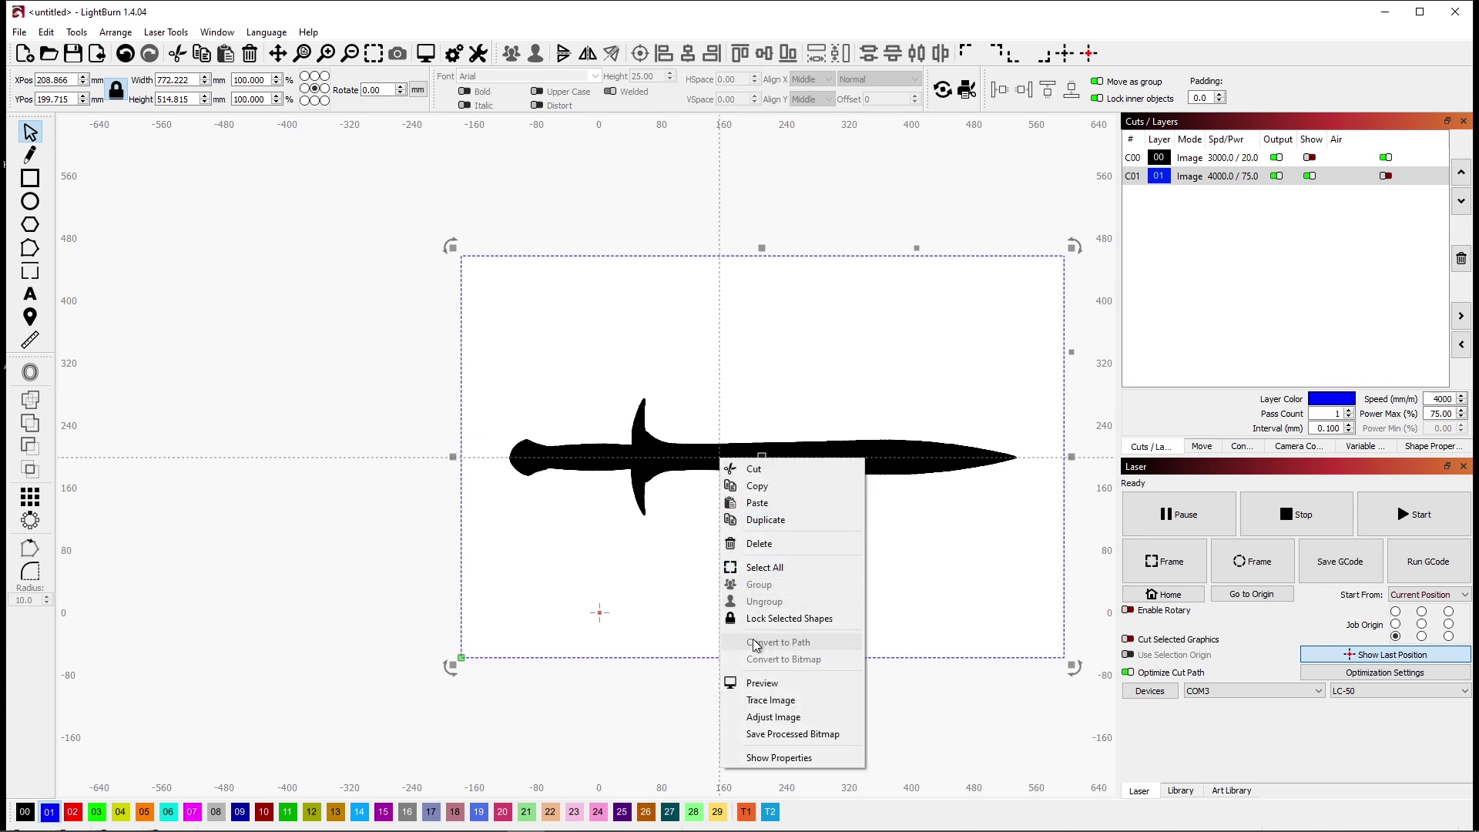
# Trace the silhouette into a 650 × 150 mm vector sword, deleting the original image
pyautogui.click(767, 701)
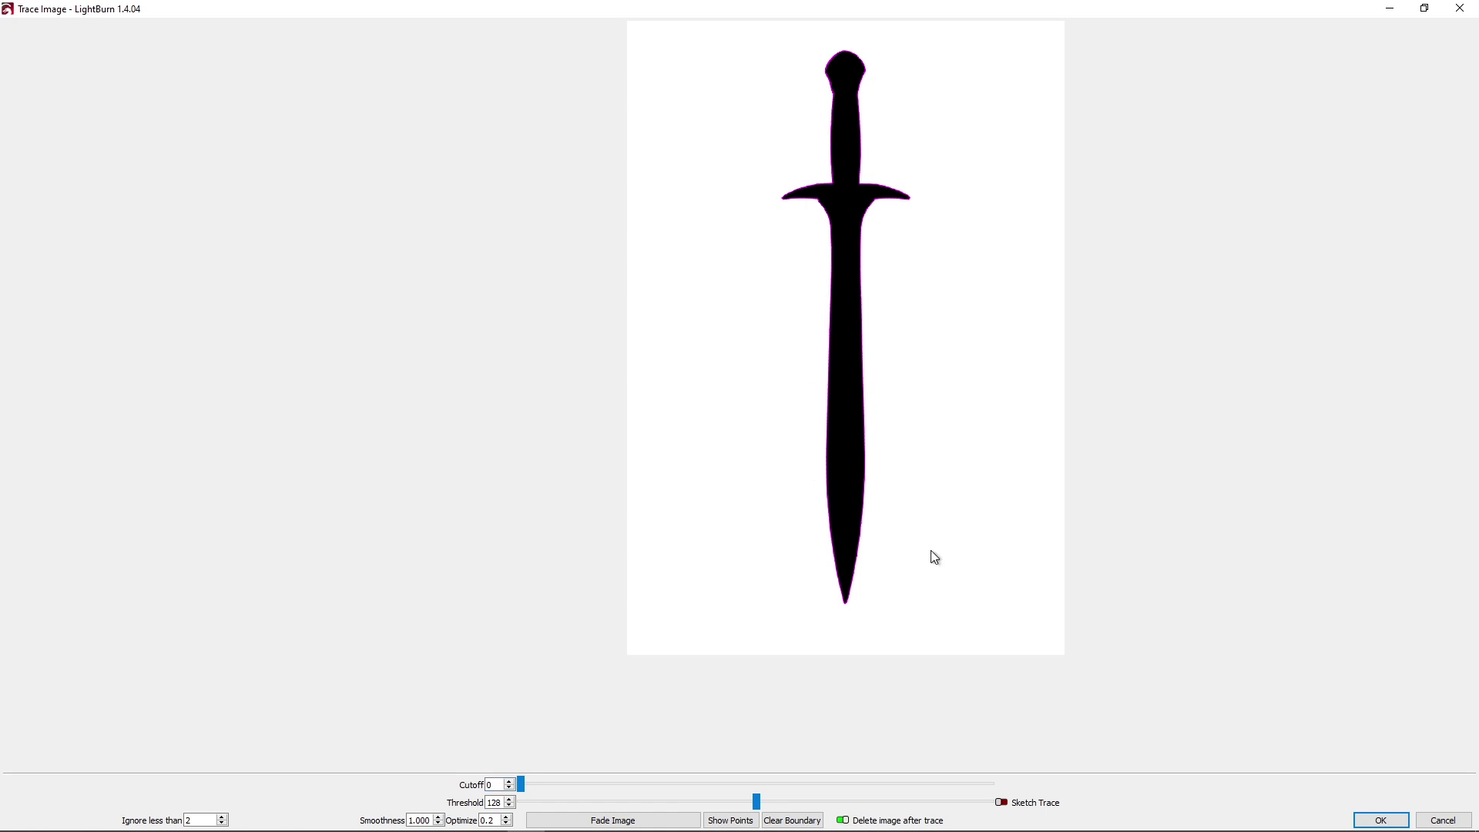
pyautogui.click(1381, 820)
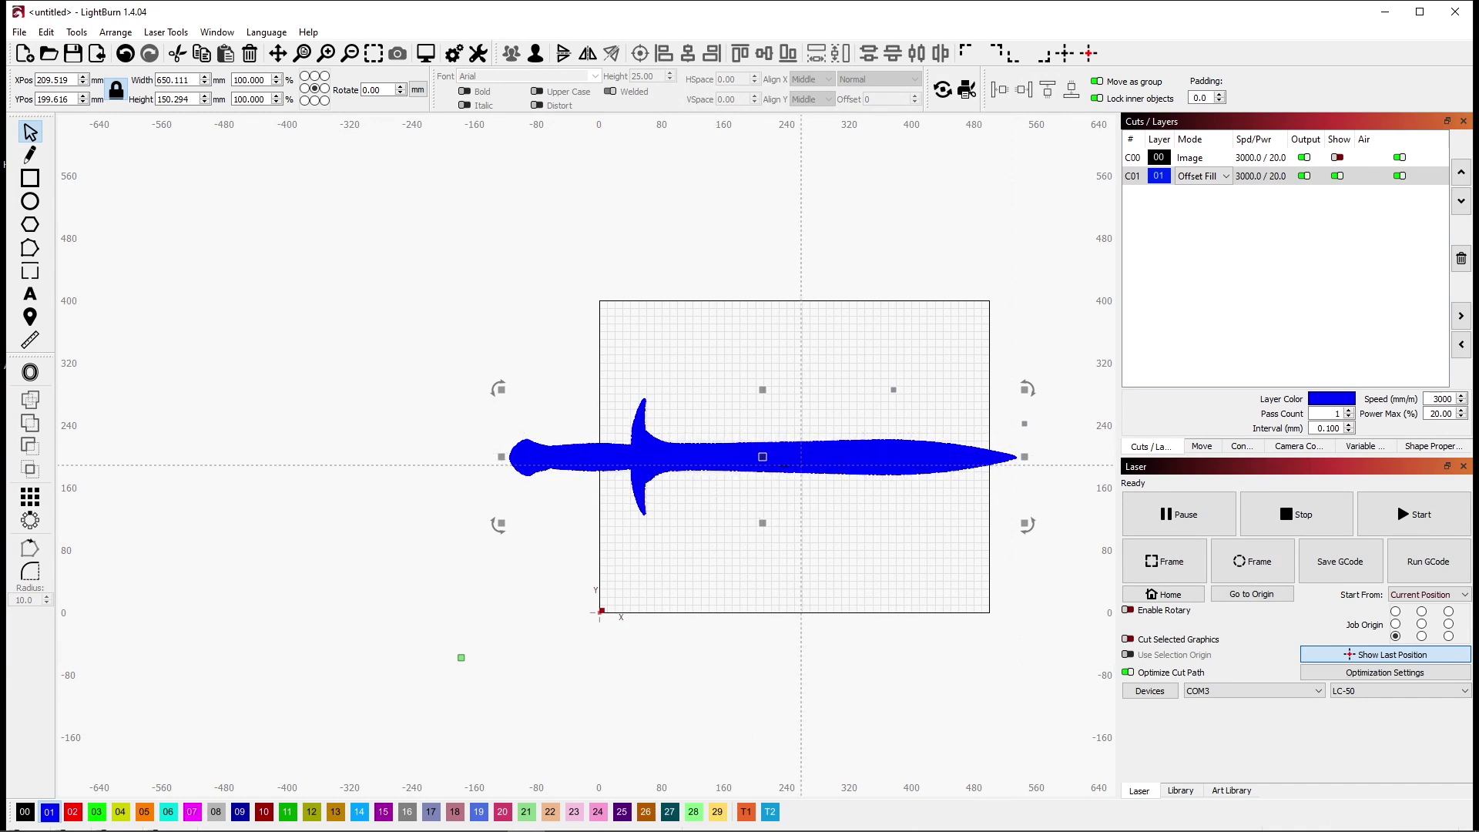
# Set layer C01 to Line mode, show engraved layer C00 again, and zoom to frame
pyautogui.click(1225, 176)
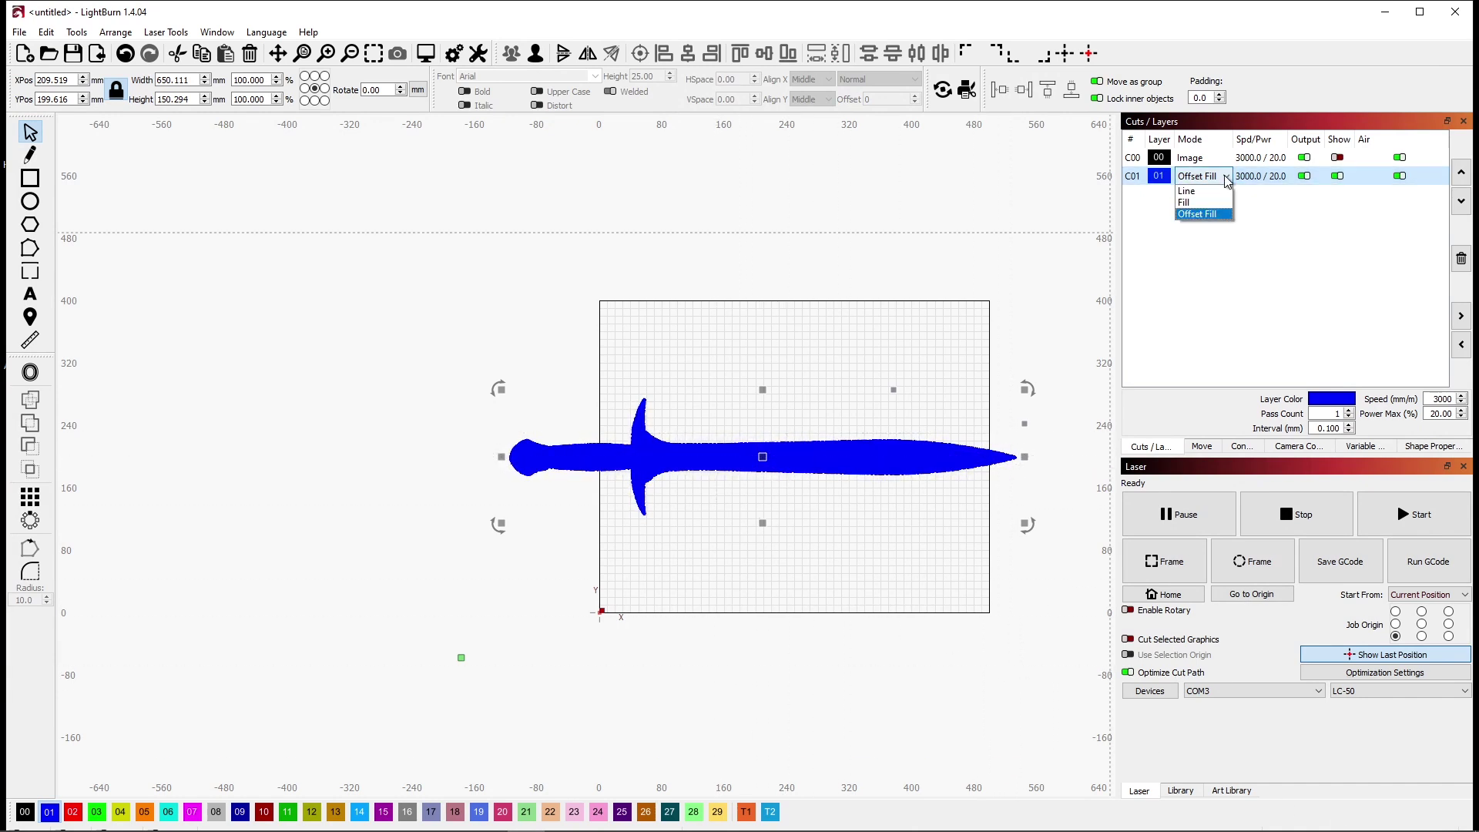
pyautogui.click(1203, 191)
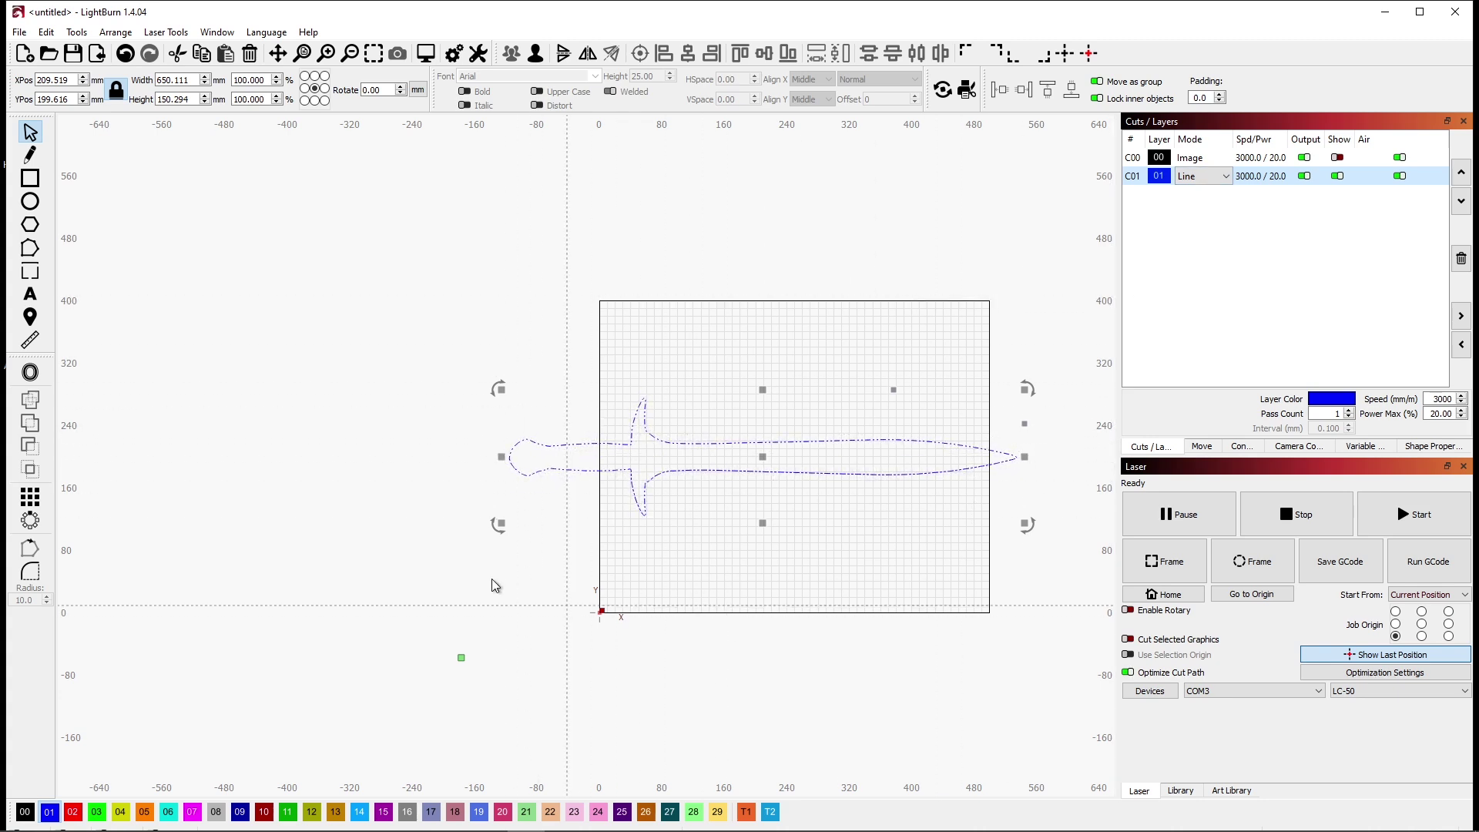
pyautogui.click(377, 316)
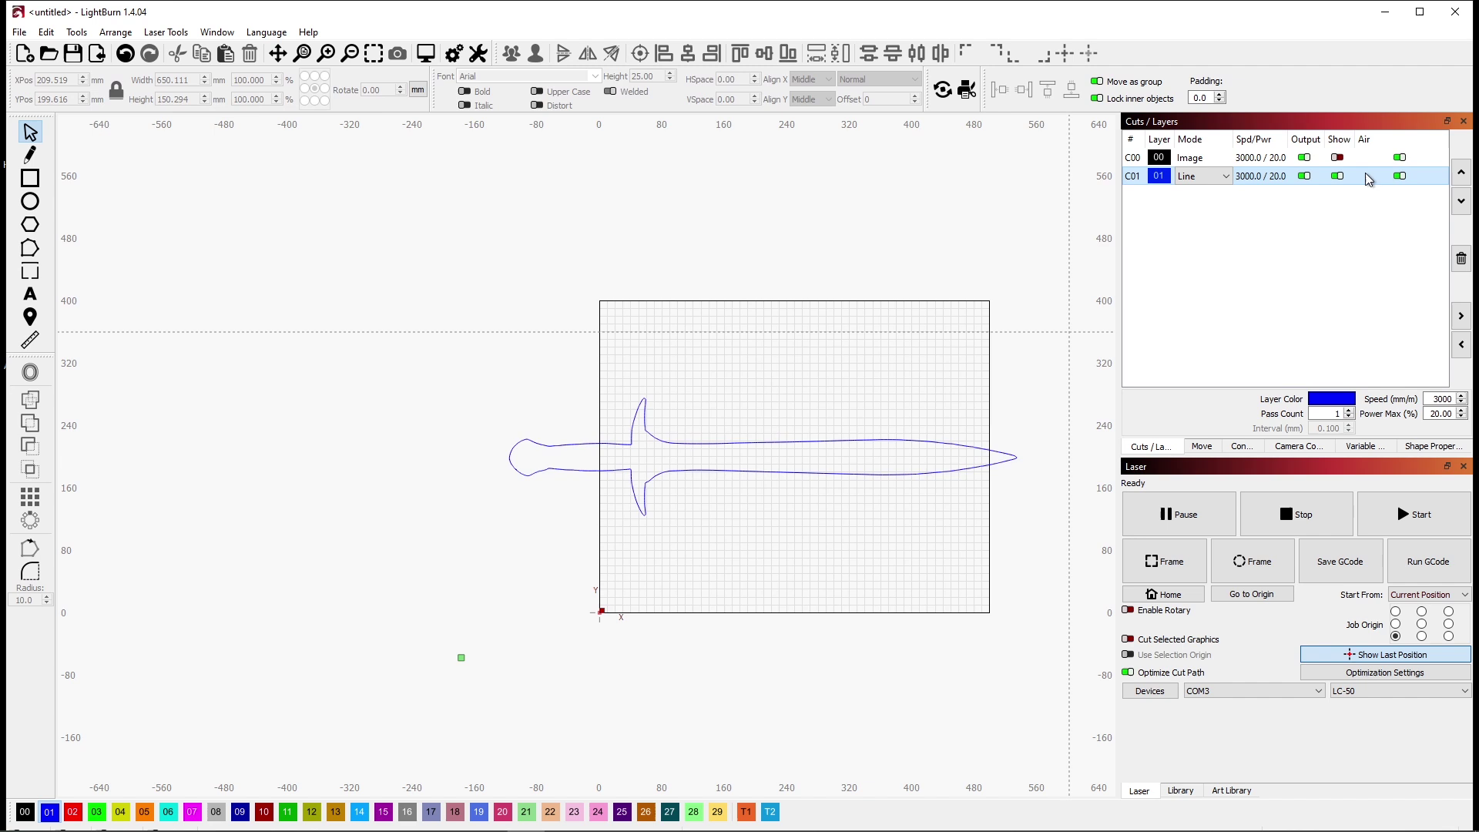
pyautogui.click(1338, 158)
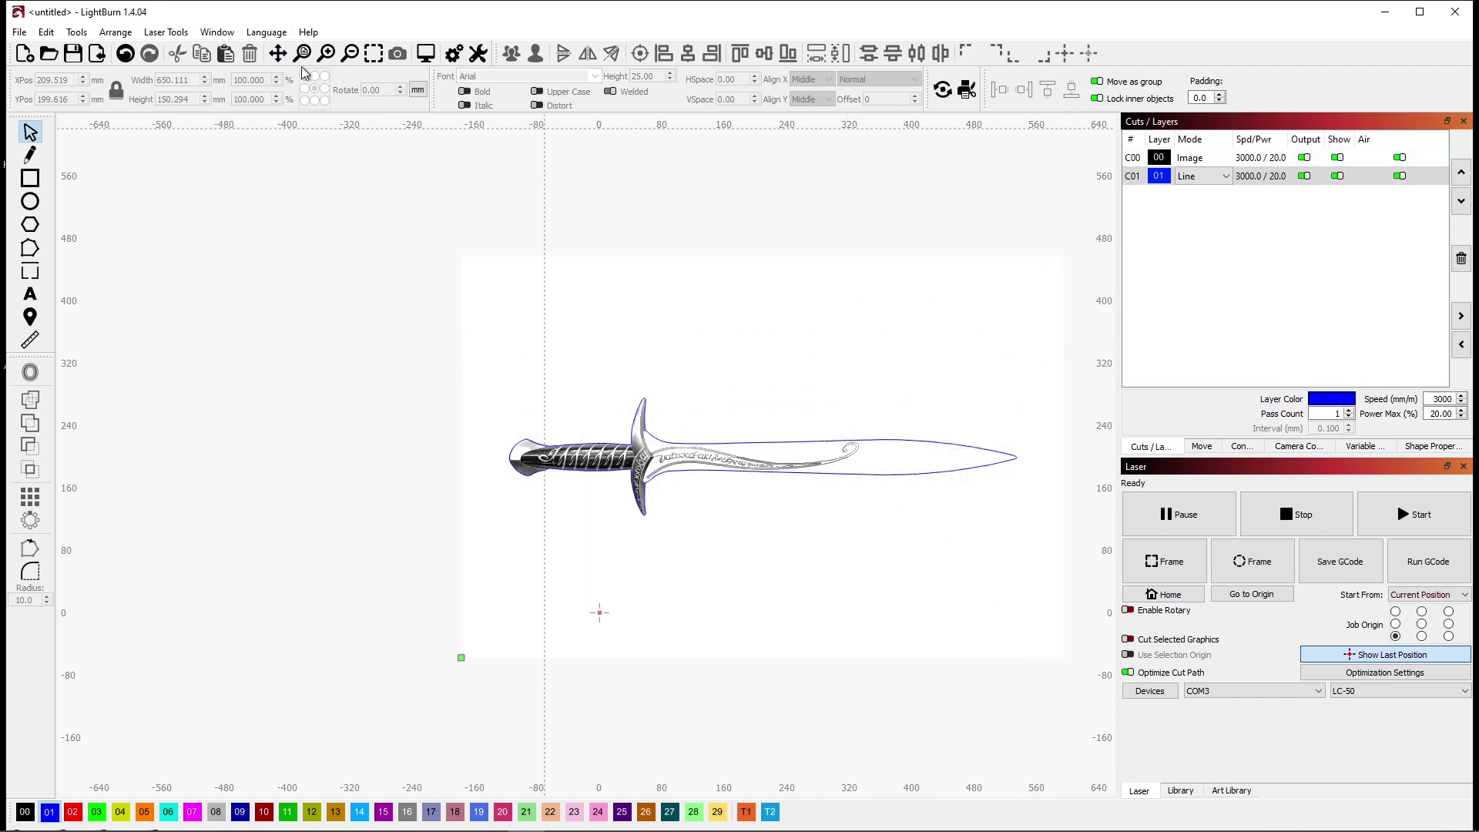
pyautogui.click(378, 53)
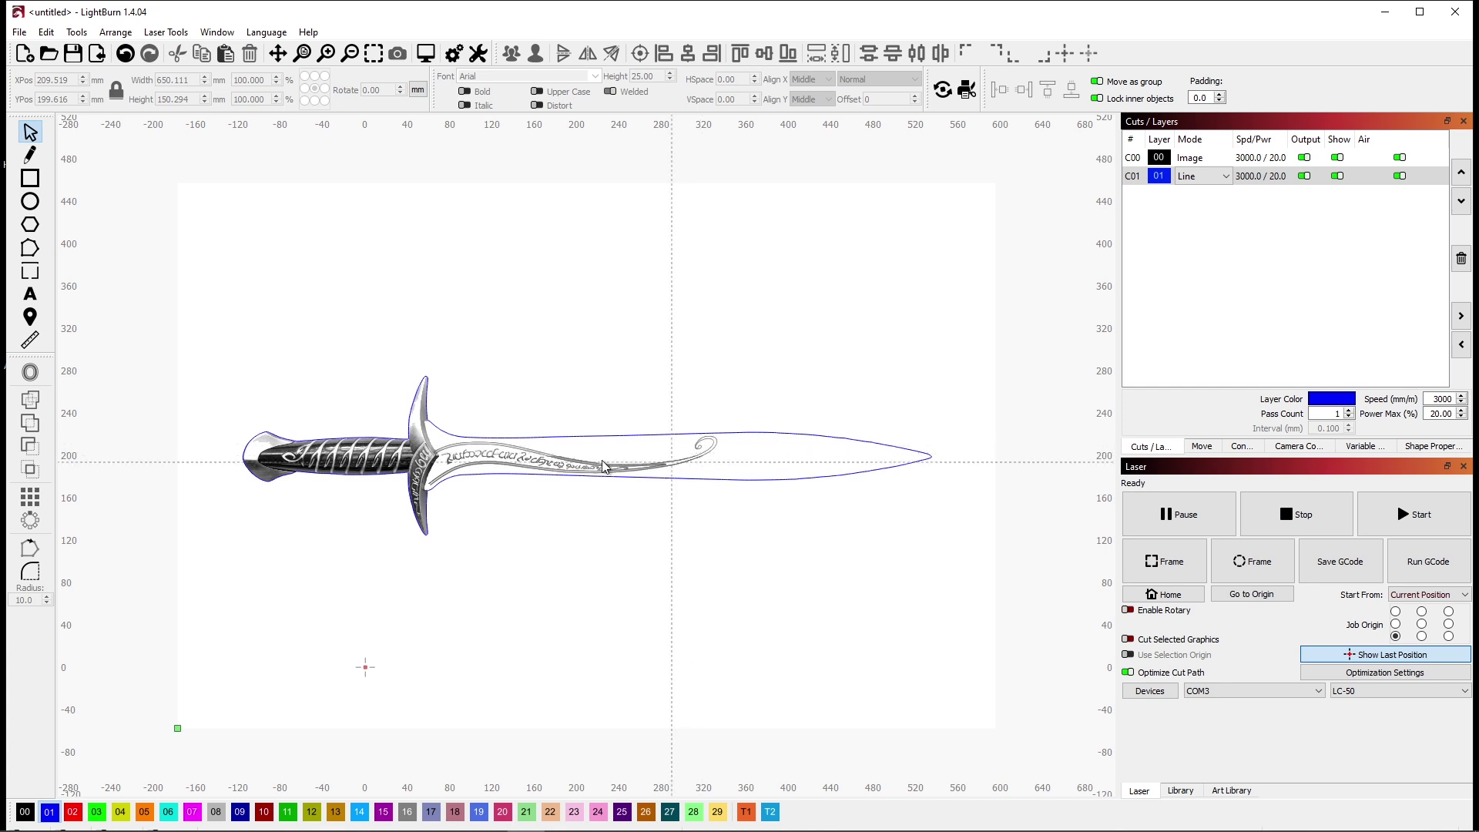
# Open Trace Image for the engraved sword photo in a maximized trace window
pyautogui.rightClick(508, 468)
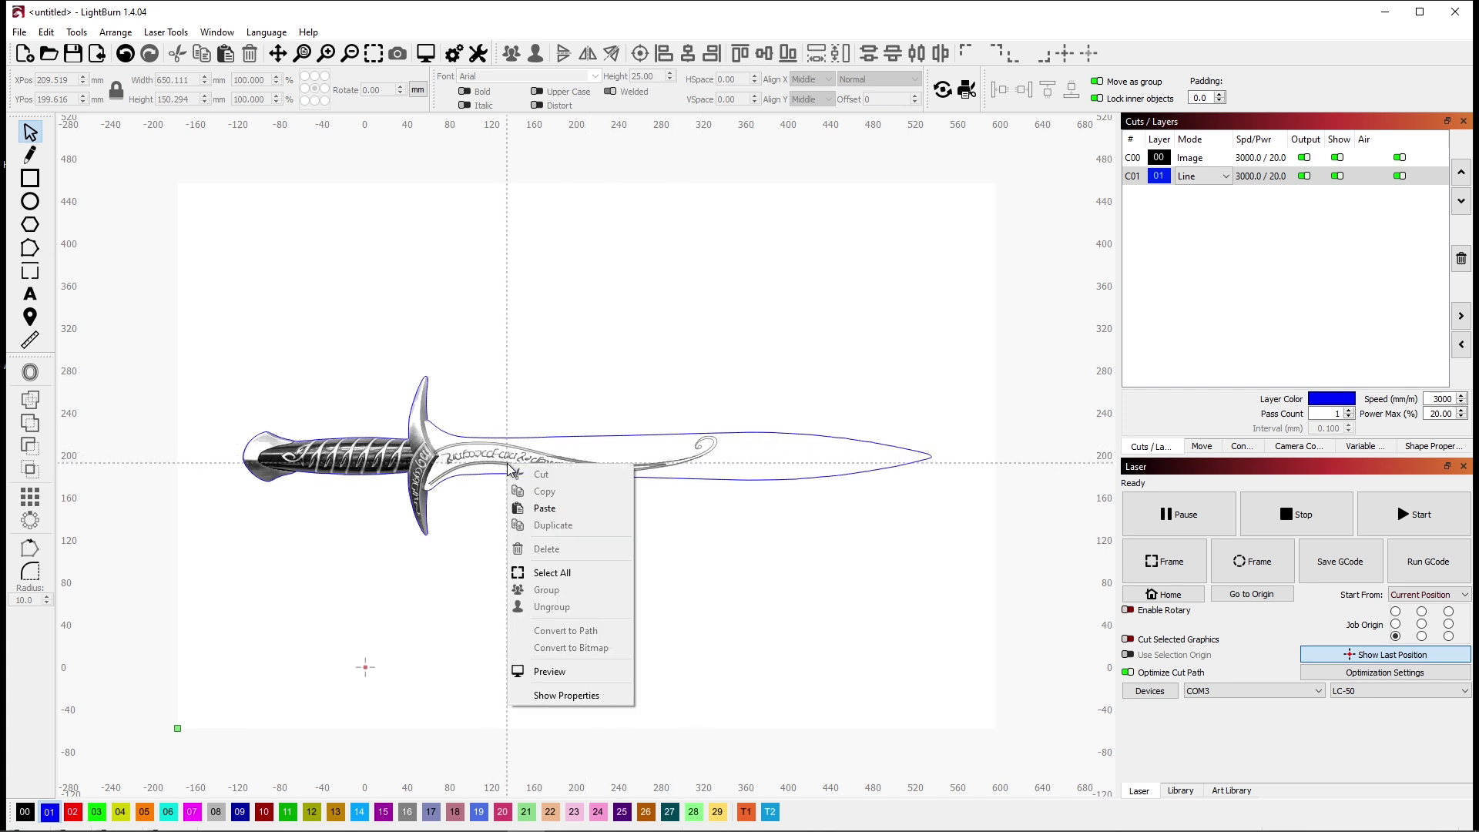
pyautogui.click(501, 465)
pyautogui.click(502, 463)
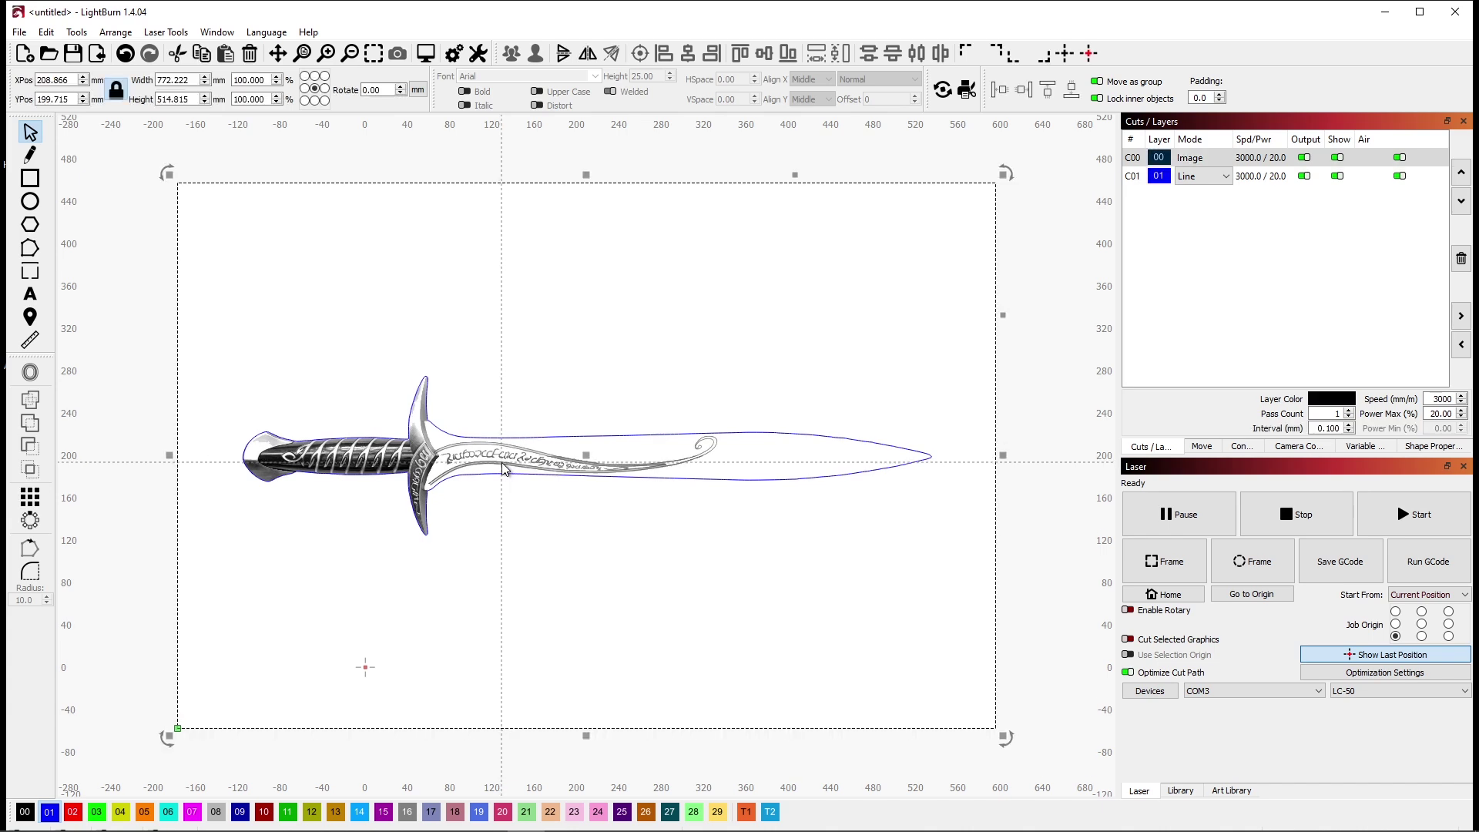
pyautogui.rightClick(502, 462)
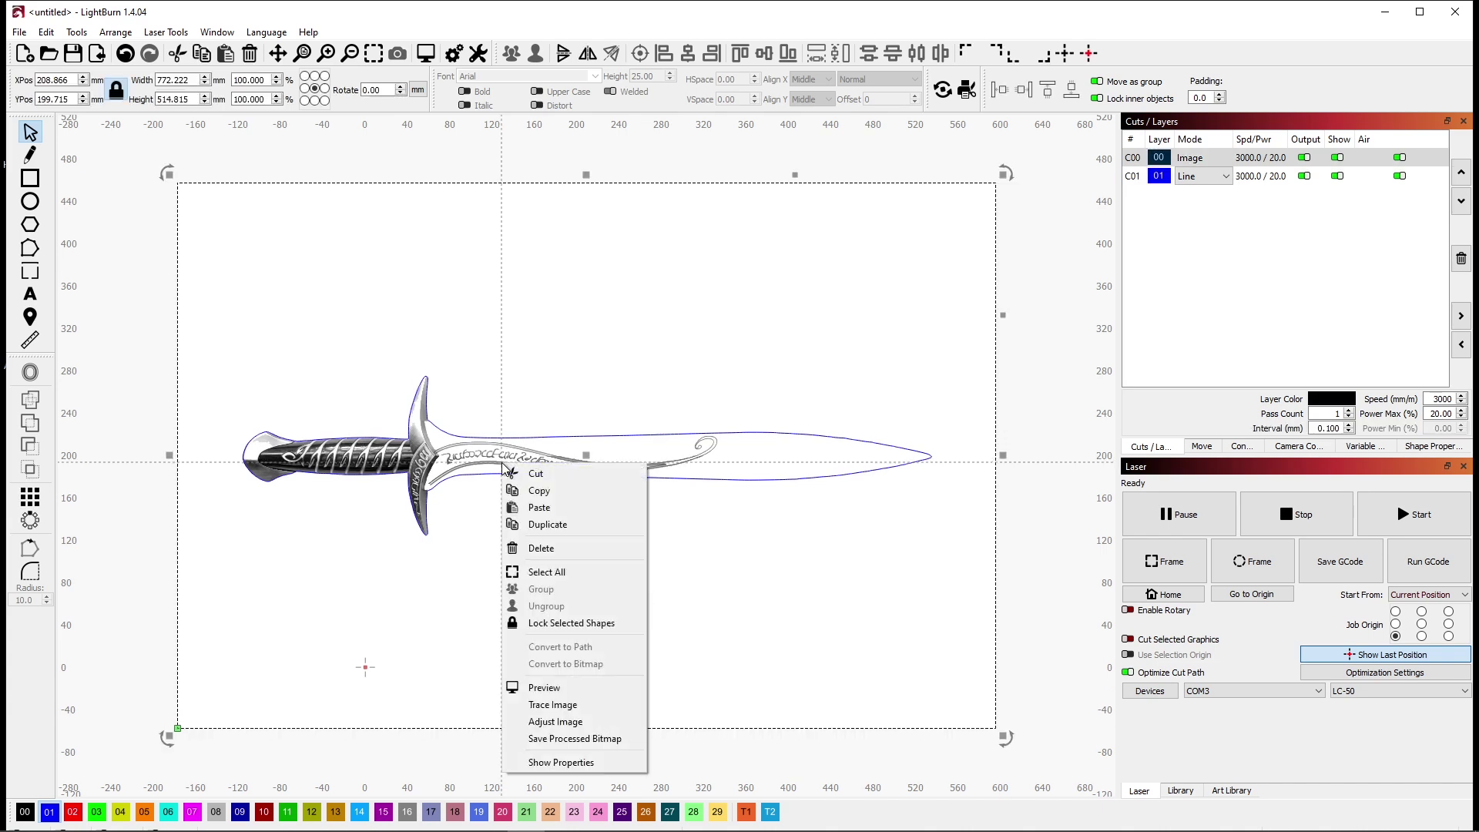
pyautogui.click(551, 705)
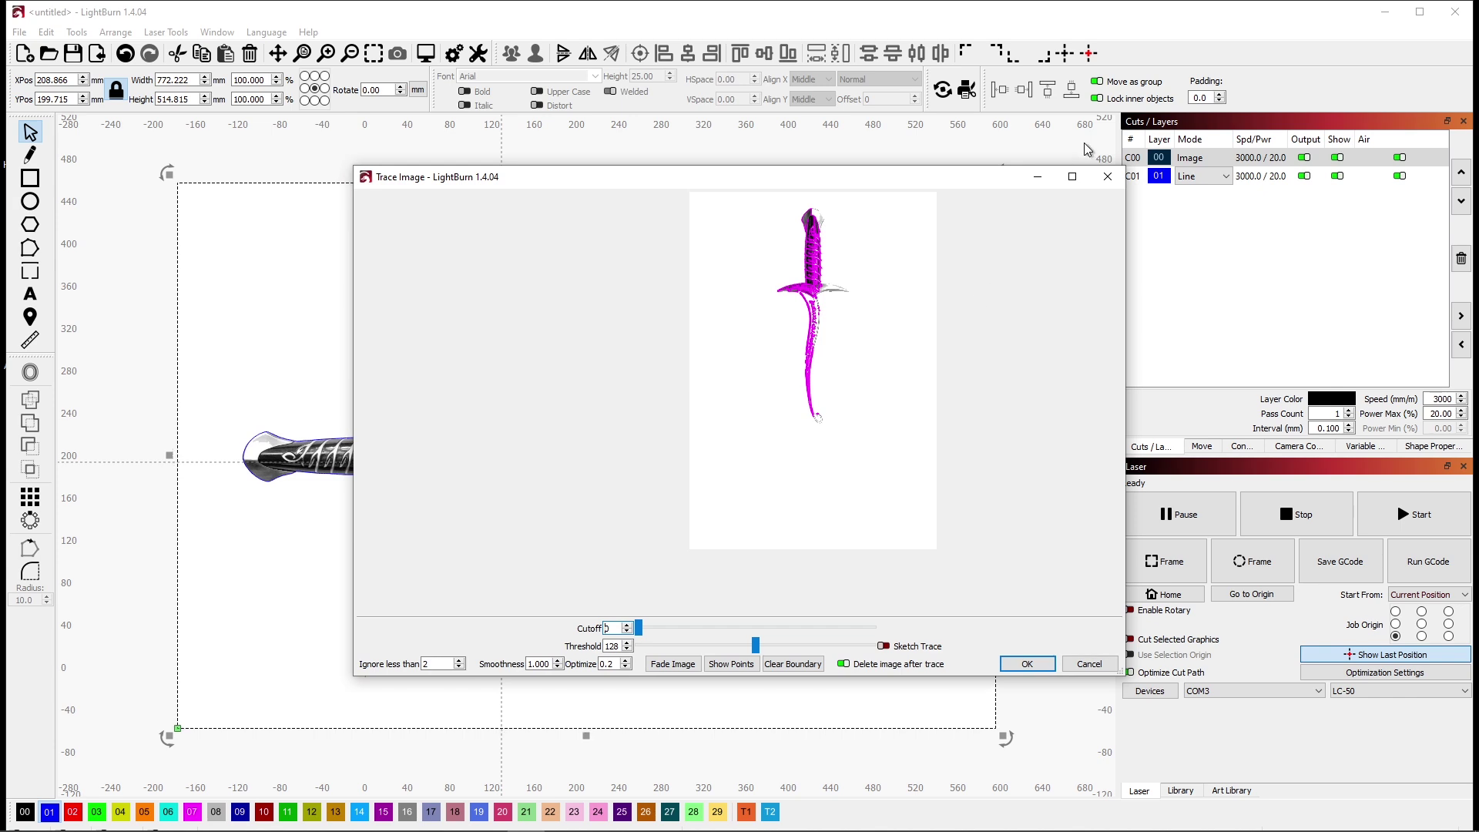
pyautogui.click(1072, 178)
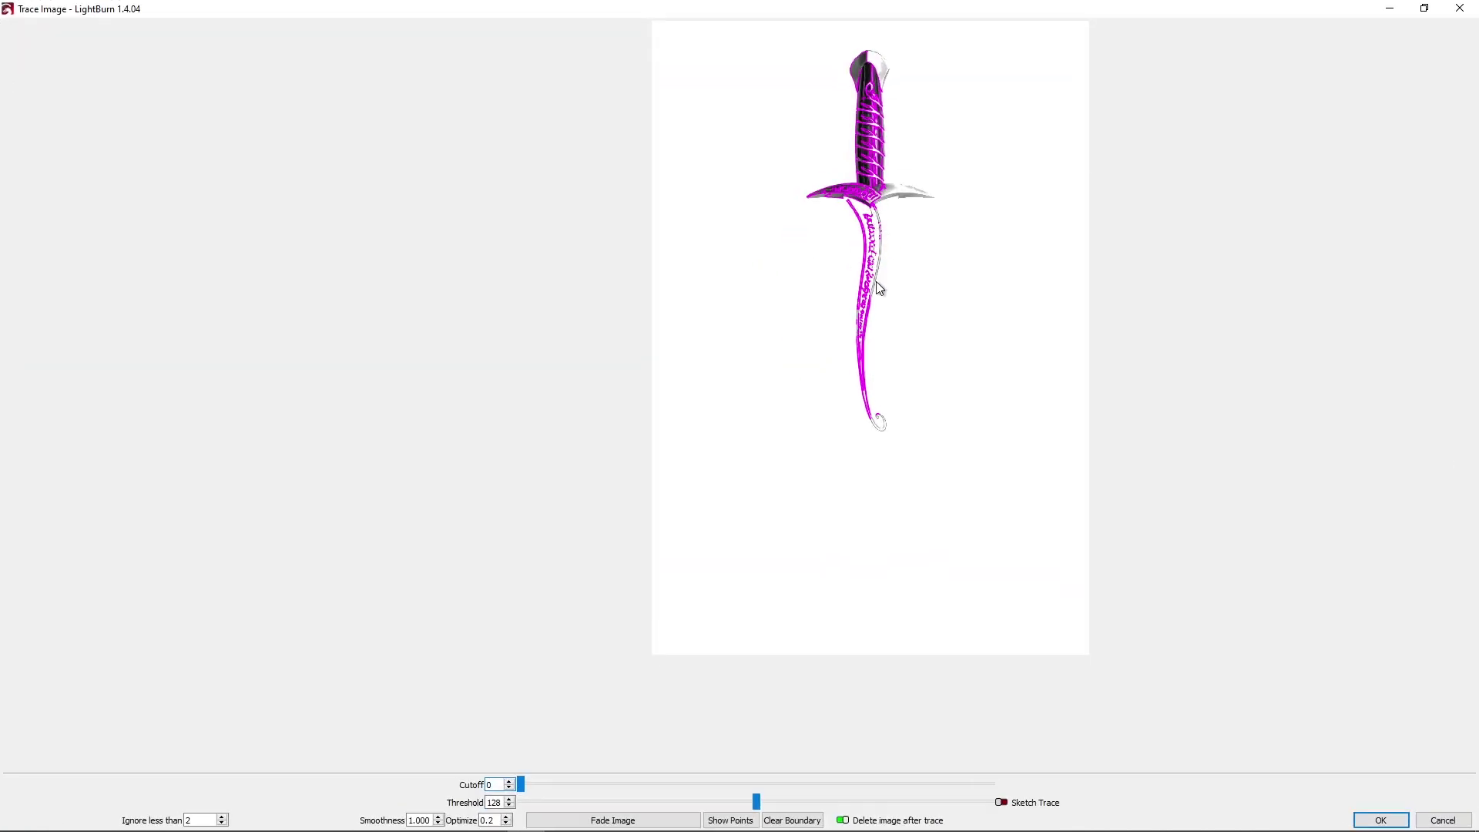
pyautogui.scroll(4, 892, 227)
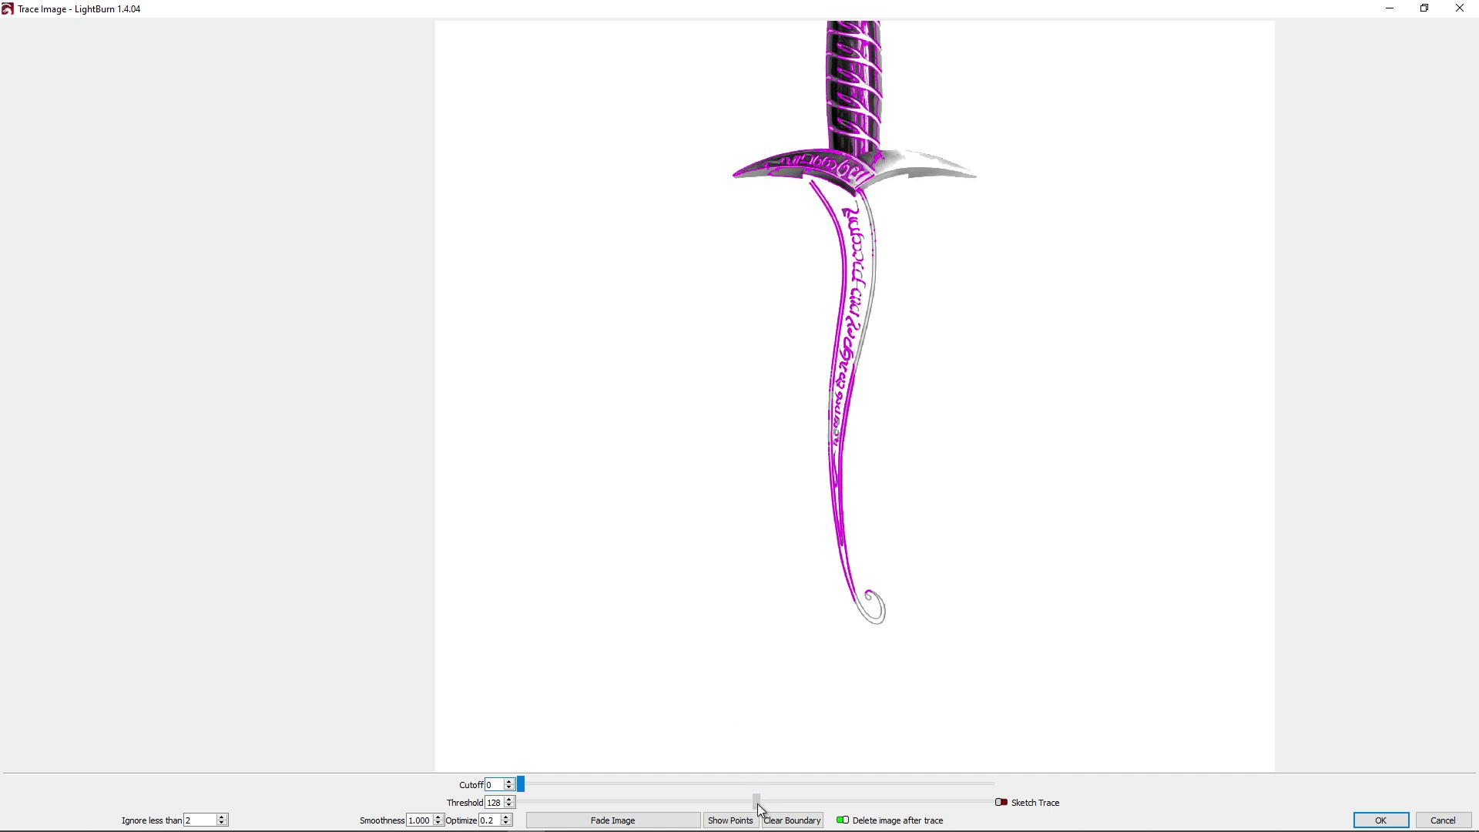
# Trace the blade engraving at threshold 153 within a blade-only boundary, then hide layer C00
pyautogui.moveTo(757, 804); pyautogui.dragTo(814, 808)
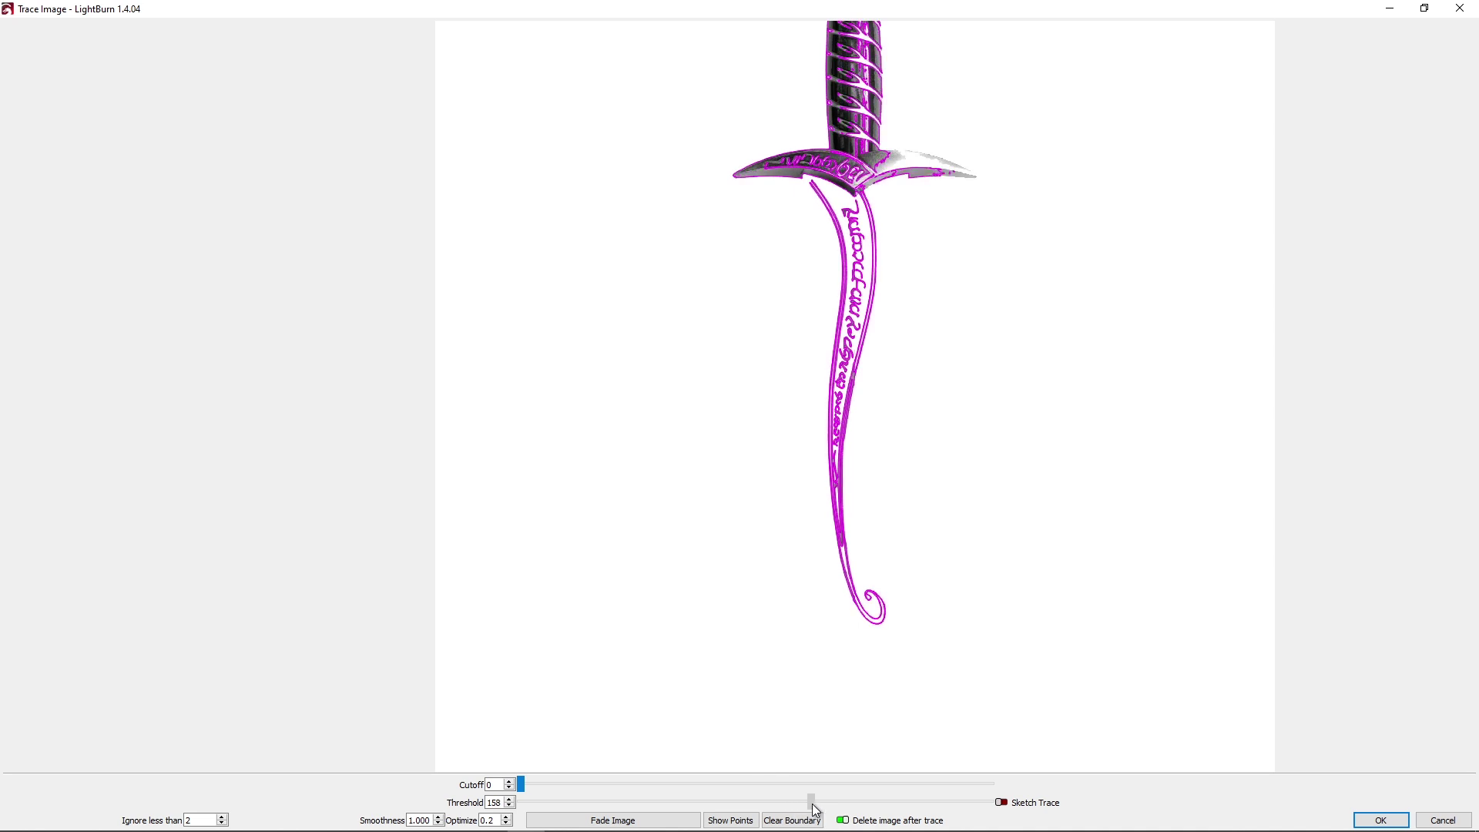
pyautogui.moveTo(816, 811); pyautogui.dragTo(806, 813)
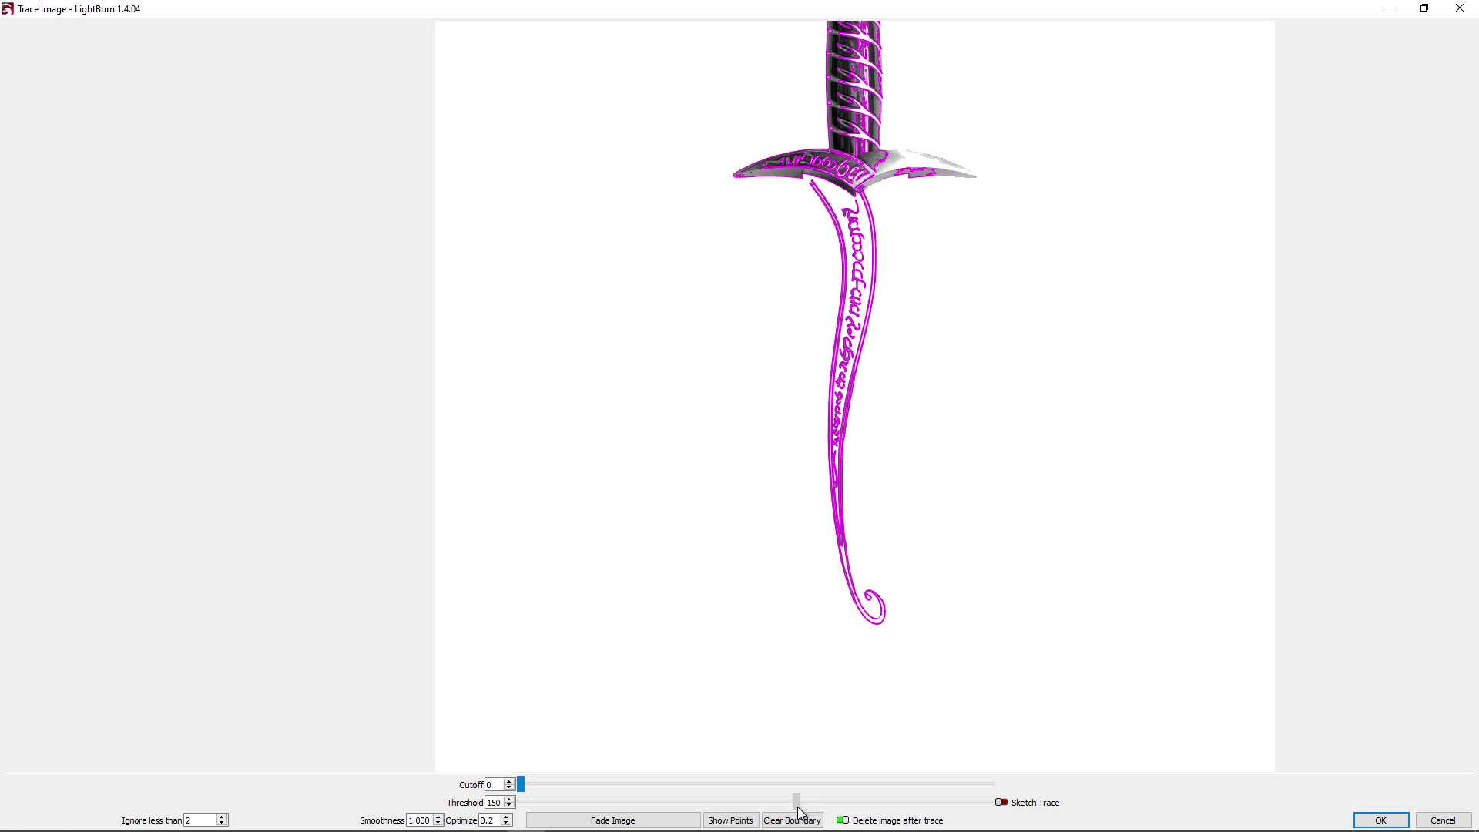
pyautogui.moveTo(794, 811); pyautogui.dragTo(808, 811)
pyautogui.moveTo(923, 434)
pyautogui.mouseDown()
pyautogui.moveTo(923, 178)
pyautogui.moveTo(895, 179)
pyautogui.mouseUp()
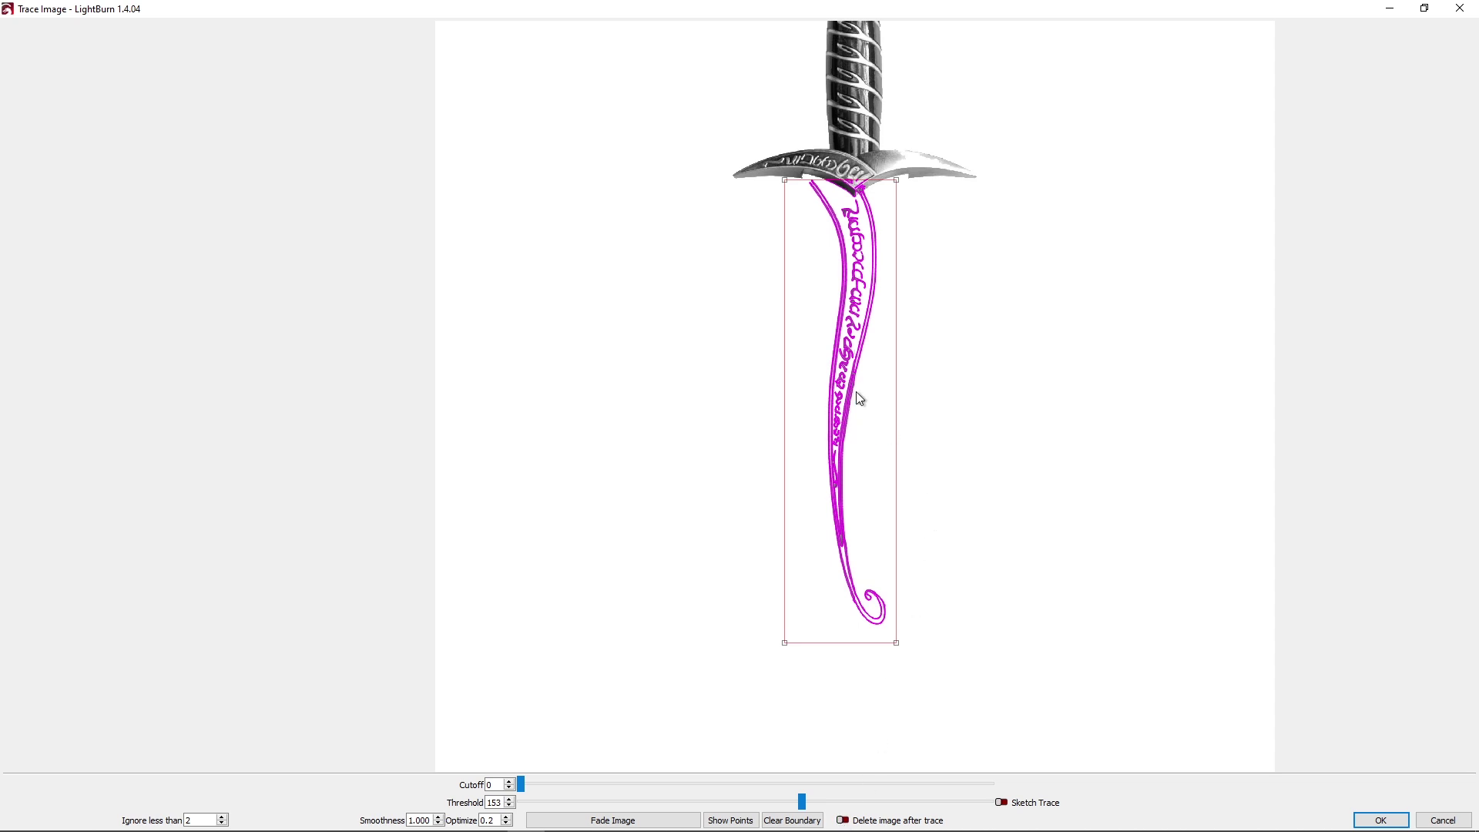
pyautogui.click(1380, 820)
pyautogui.click(1337, 158)
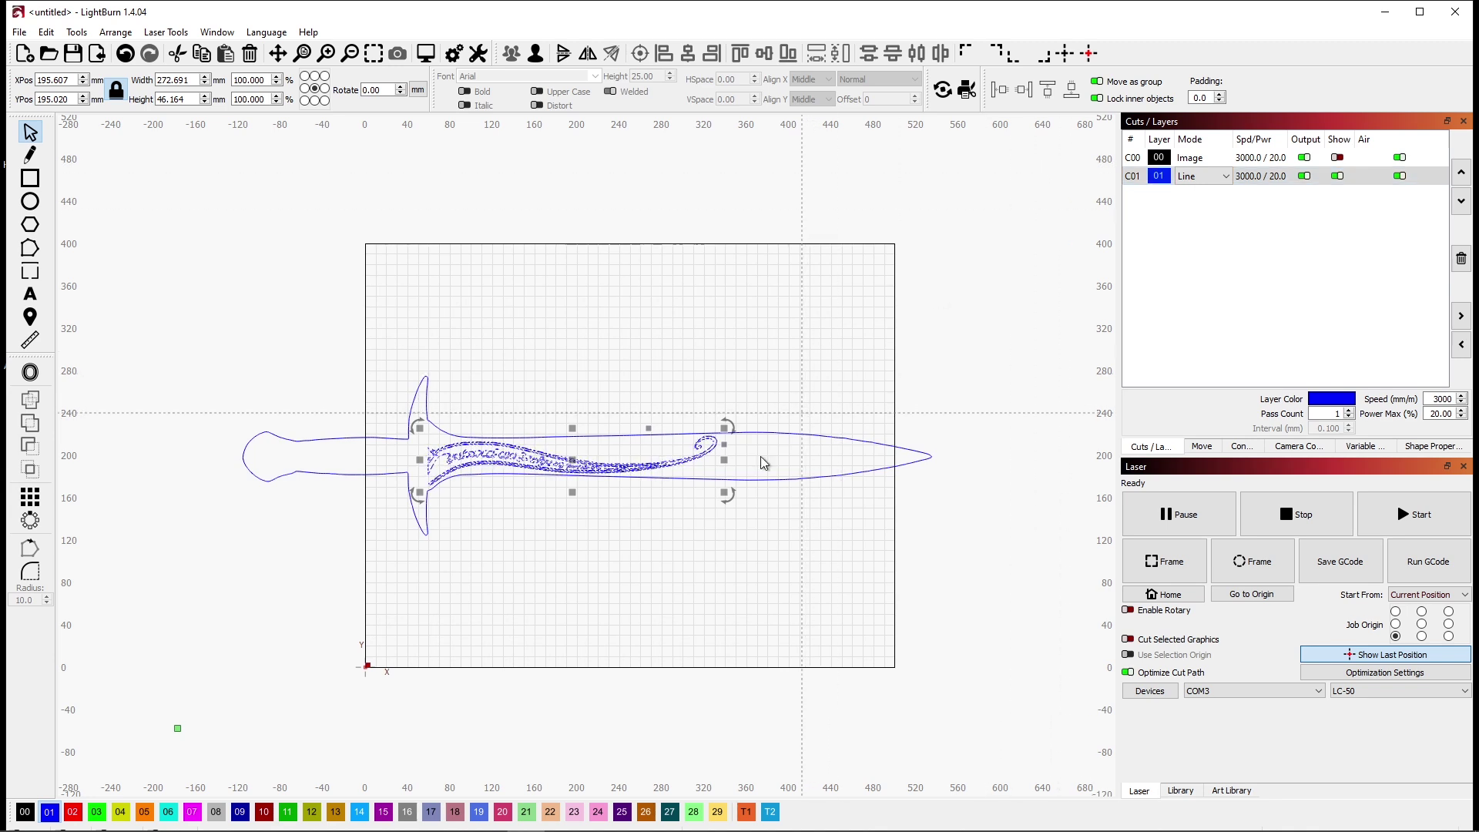
# Move the traced engraving to layer C02, hide outline layer C01, and set C02 to Fill
pyautogui.click(72, 811)
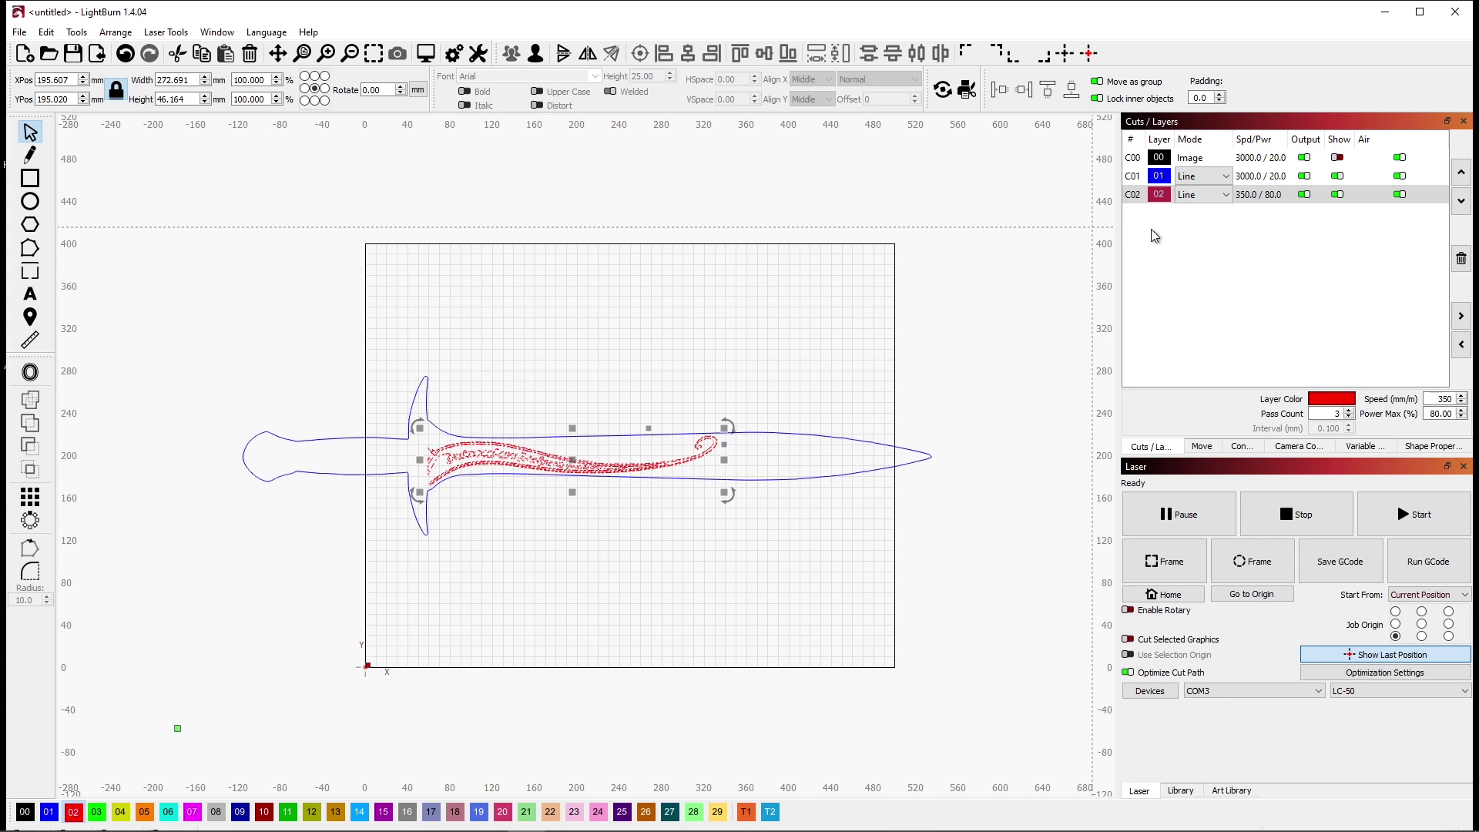
pyautogui.click(1337, 176)
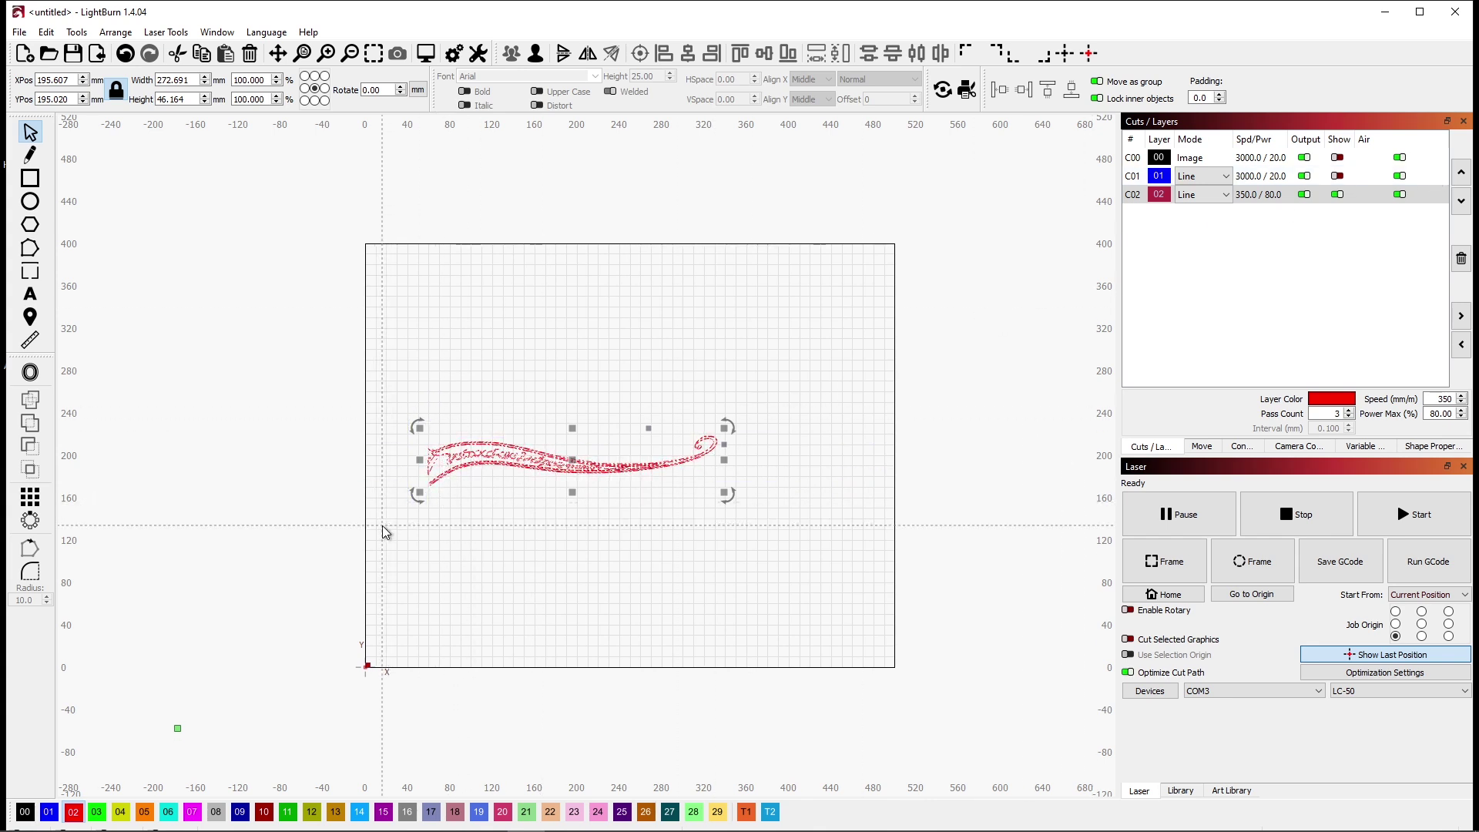
pyautogui.scroll(3, 426, 468)
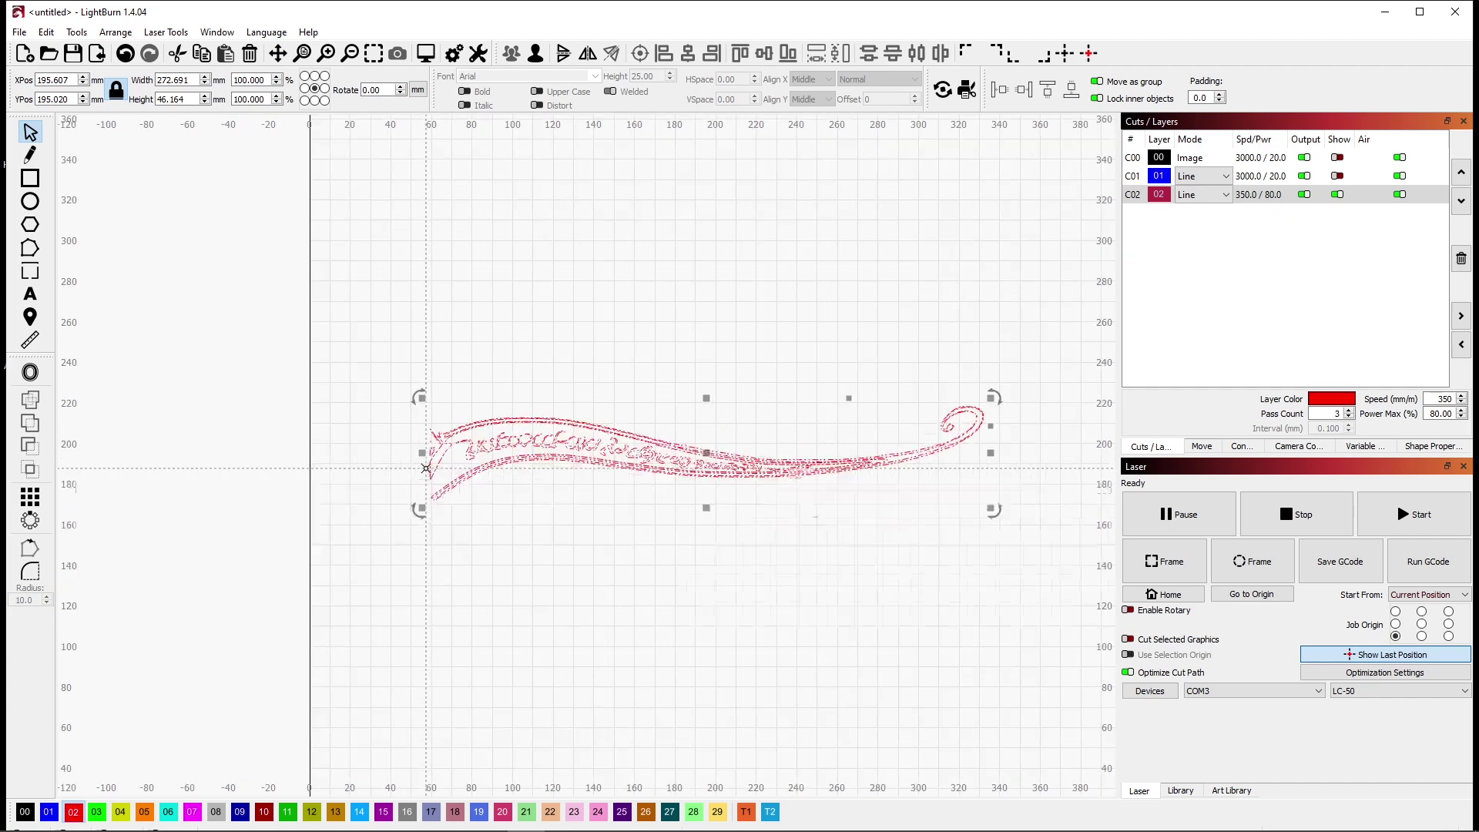
pyautogui.scroll(7, 426, 467)
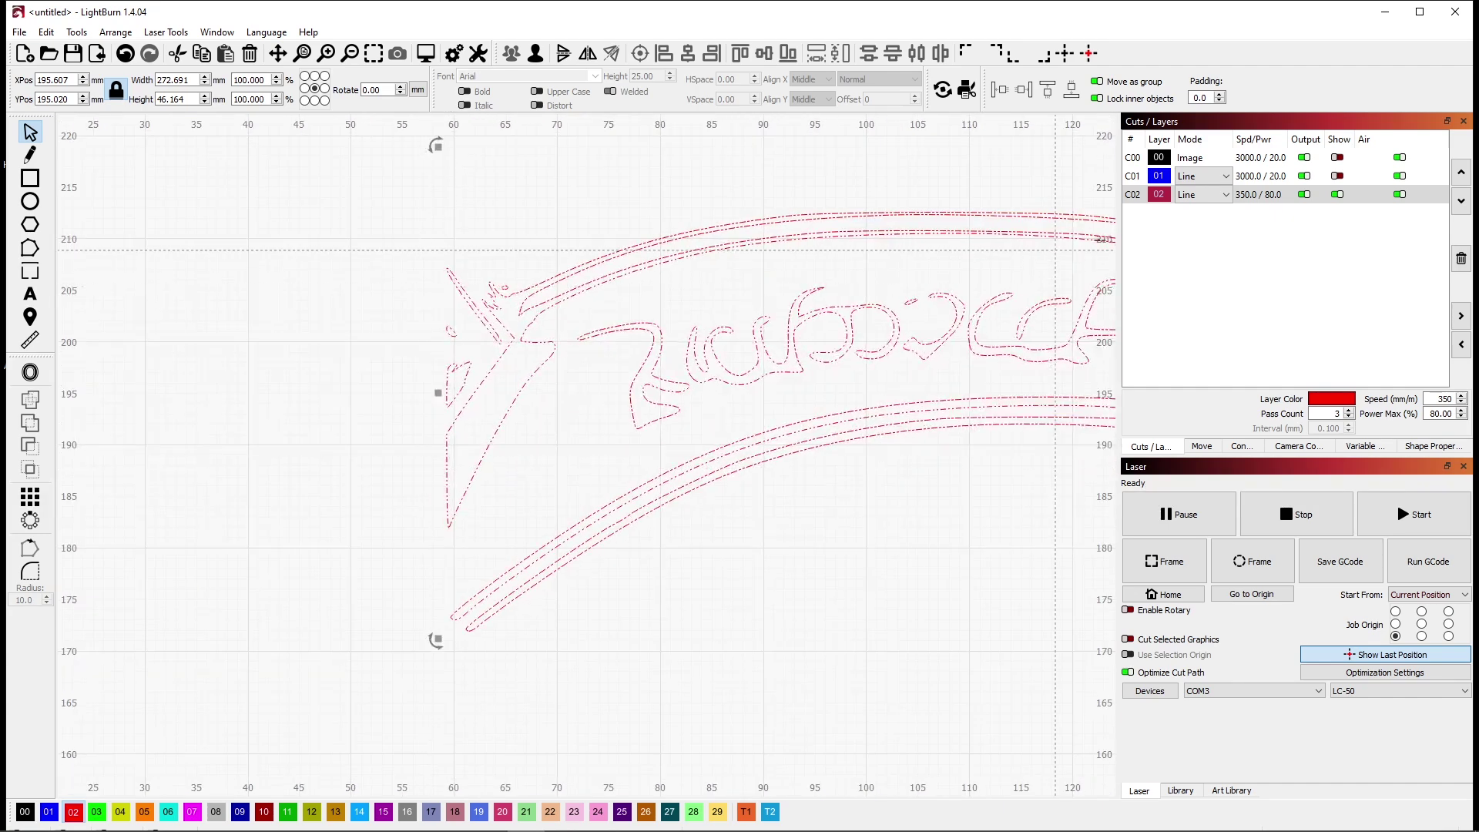
pyautogui.click(1201, 194)
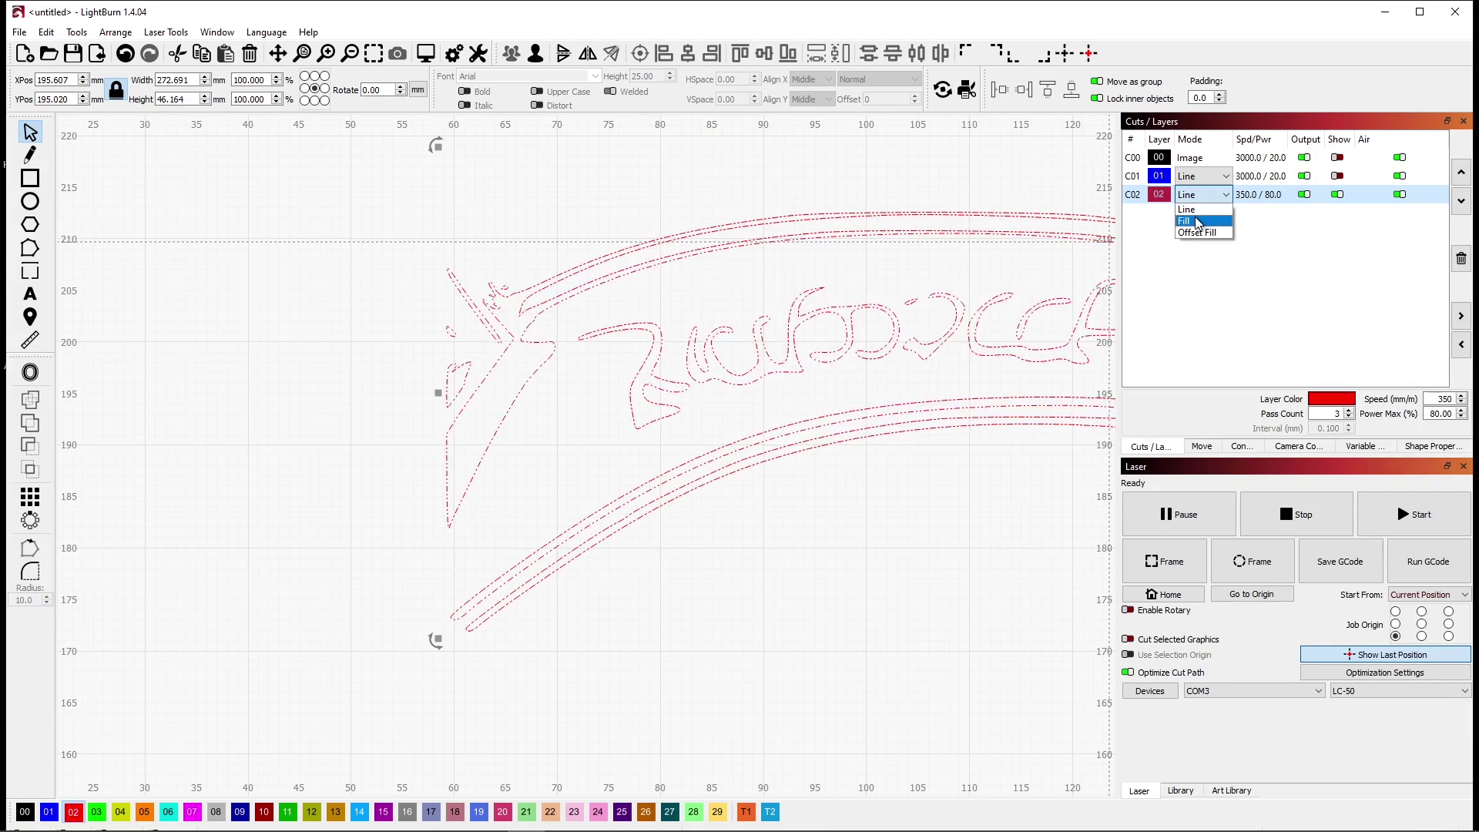
pyautogui.click(1198, 221)
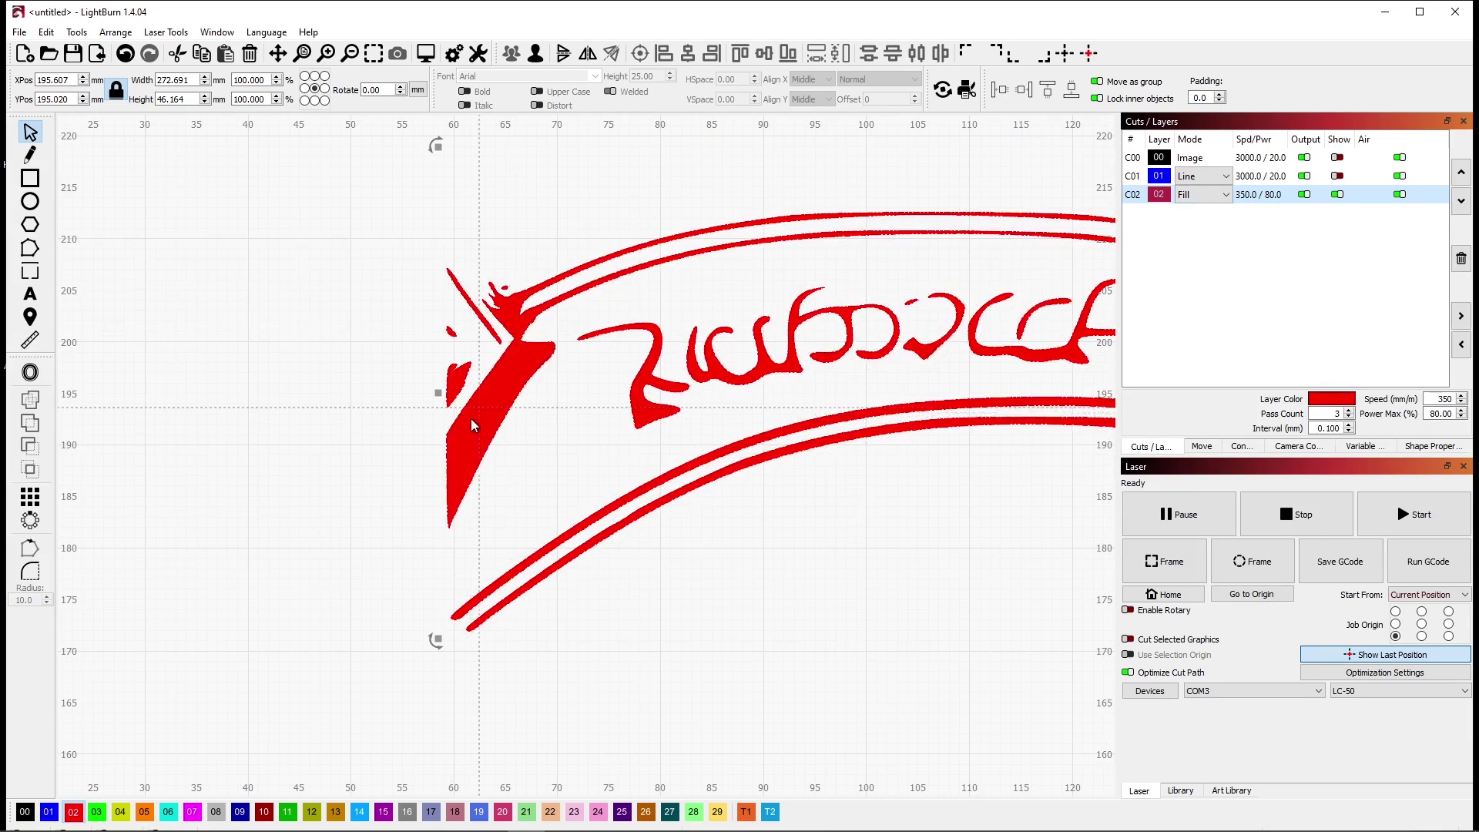
pyautogui.click(439, 338)
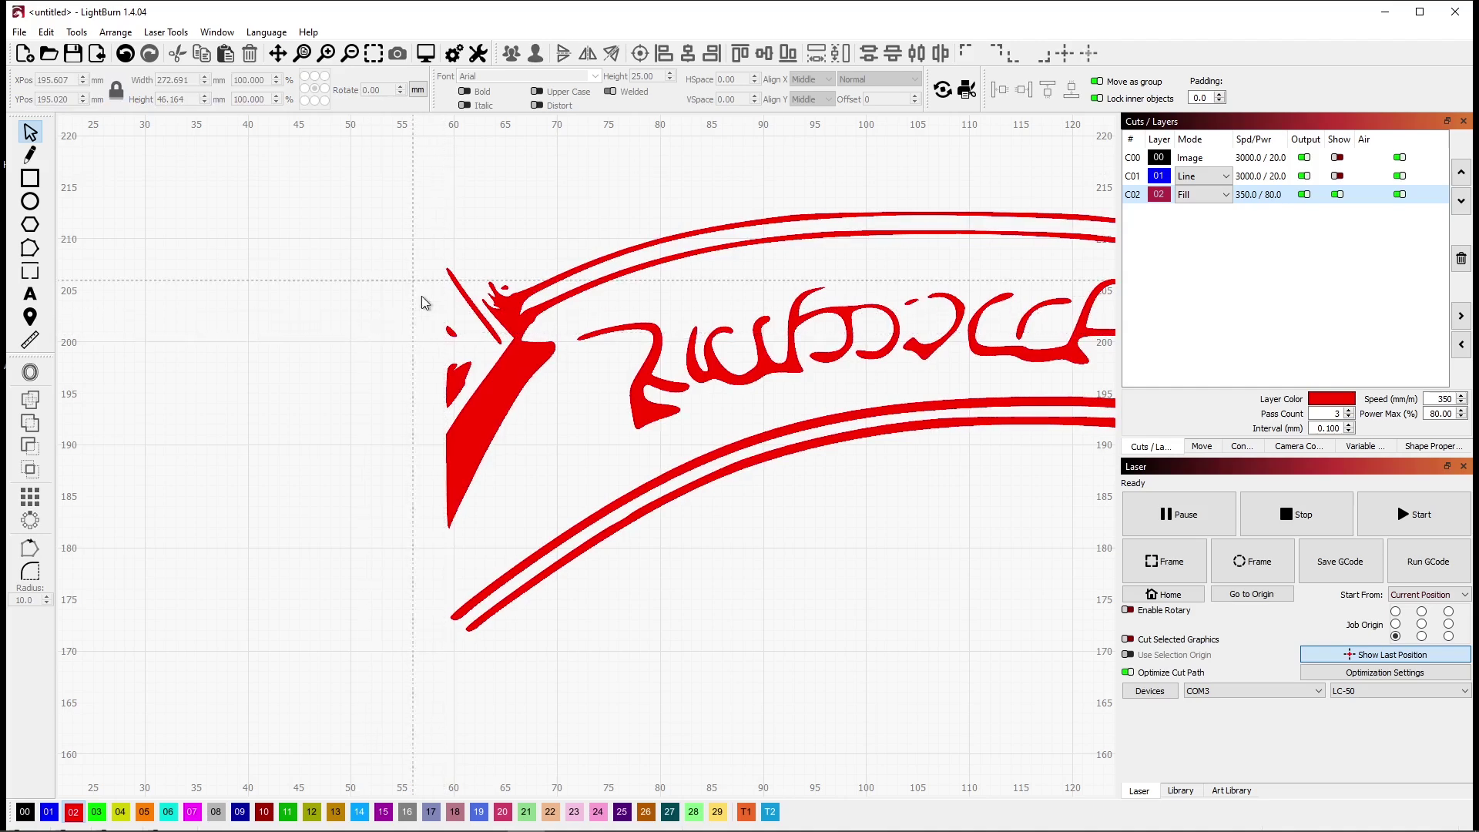
pyautogui.click(571, 473)
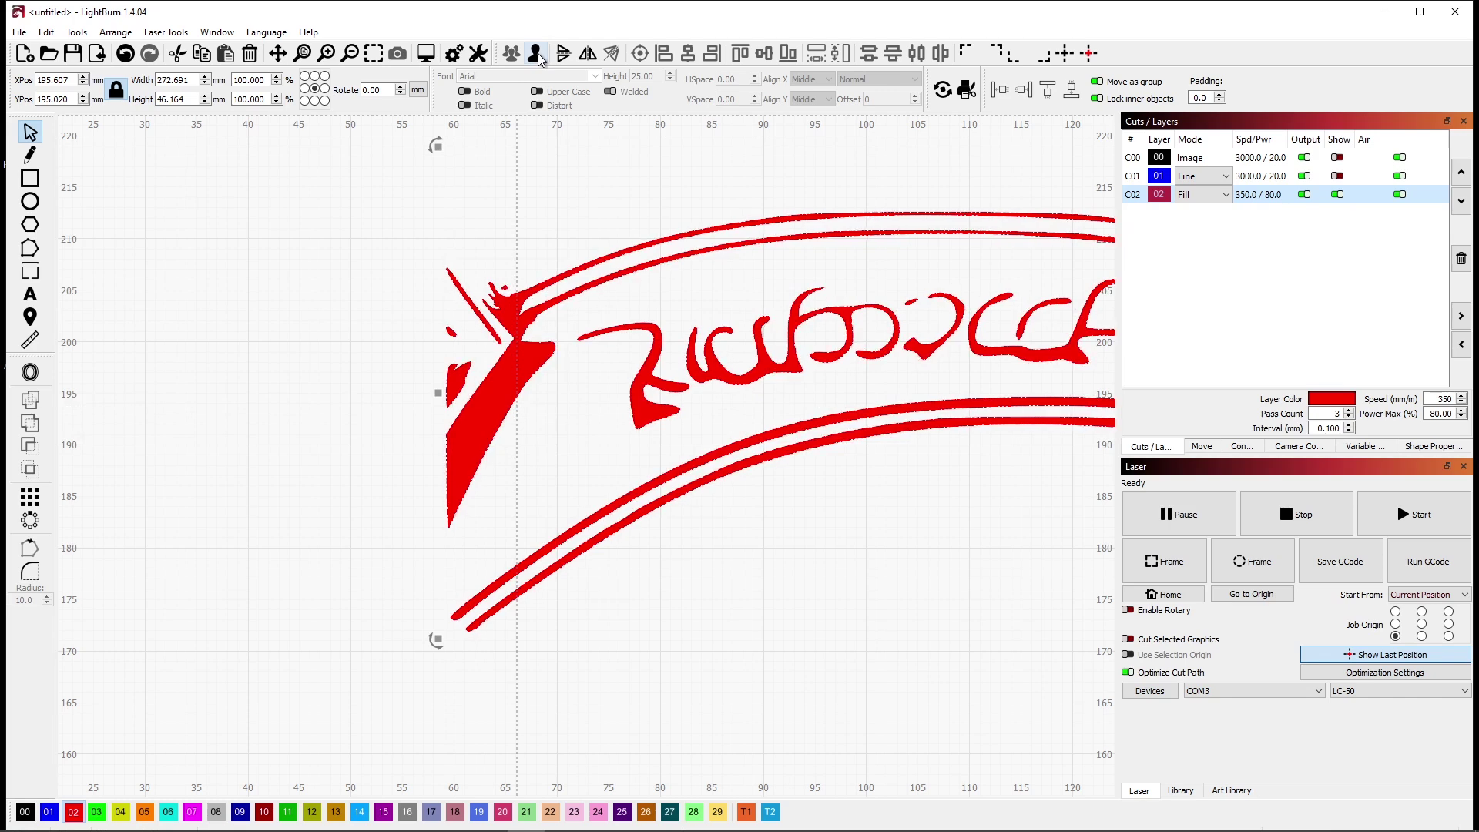
pyautogui.click(544, 454)
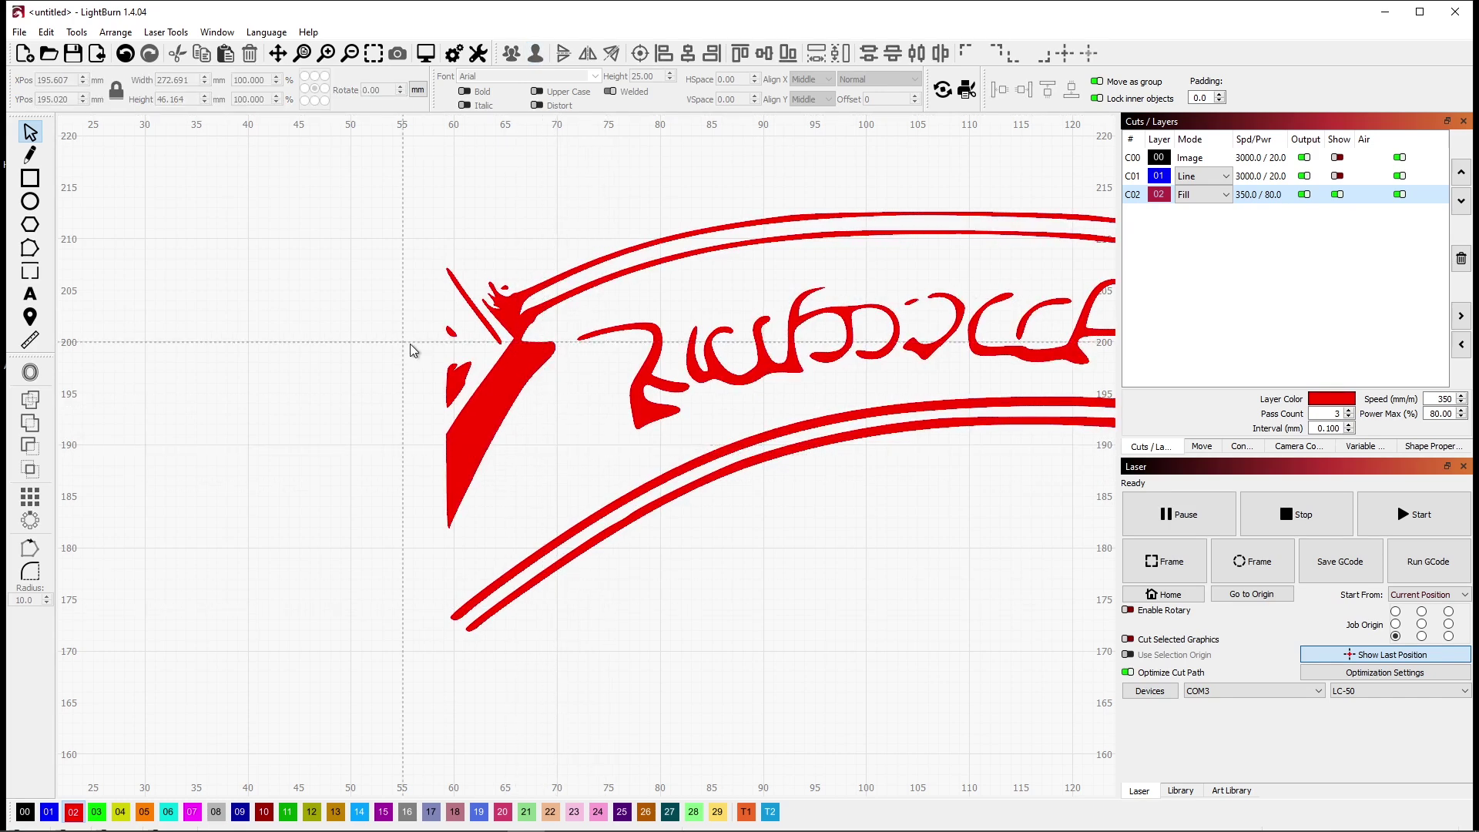
# Delete the stray specks and thin stroke at the engraving's left tip
pyautogui.click(451, 331)
pyautogui.click(450, 332)
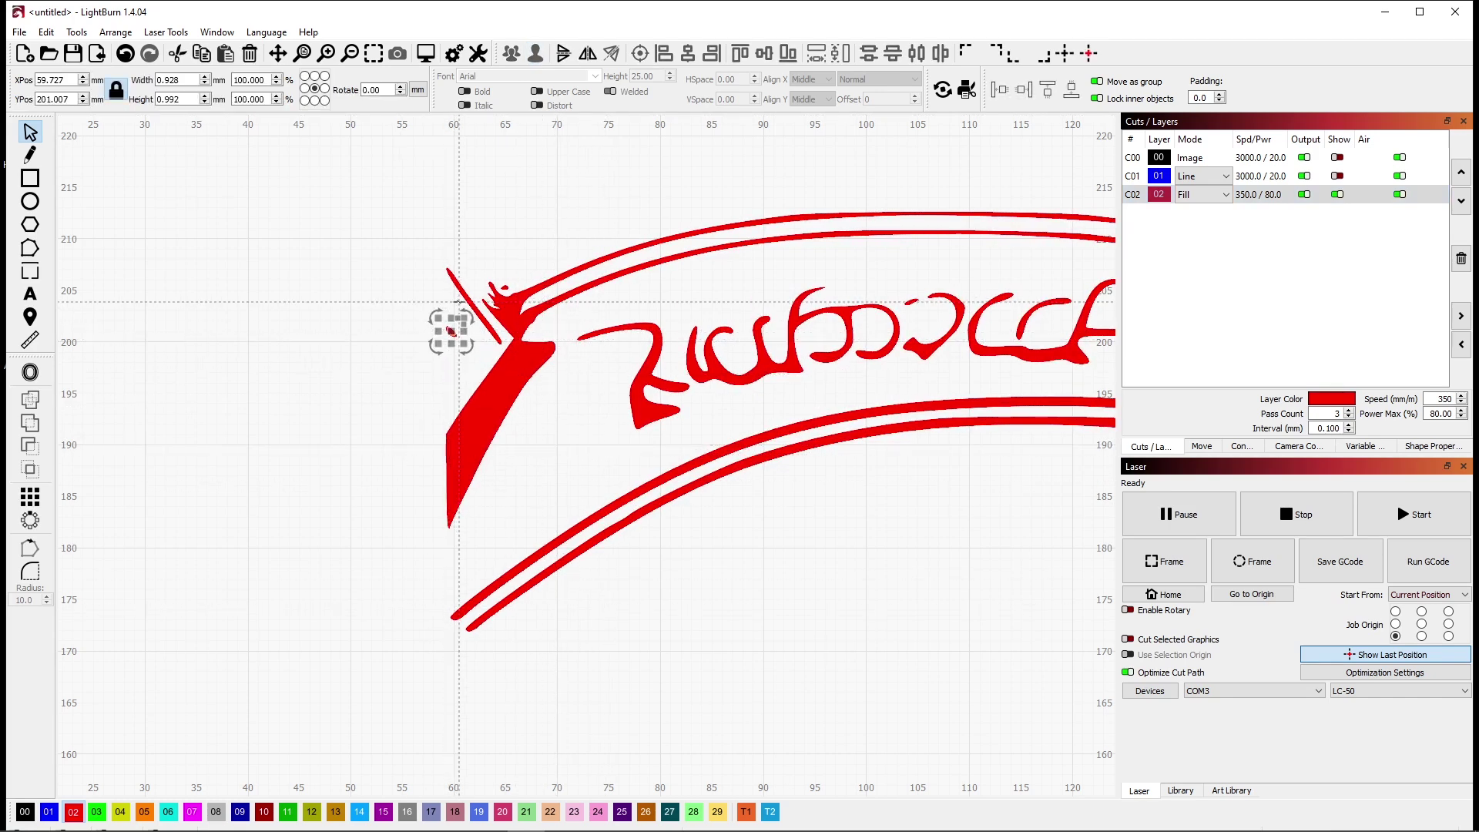
pyautogui.press('Delete')
pyautogui.click(462, 289)
pyautogui.press('Delete')
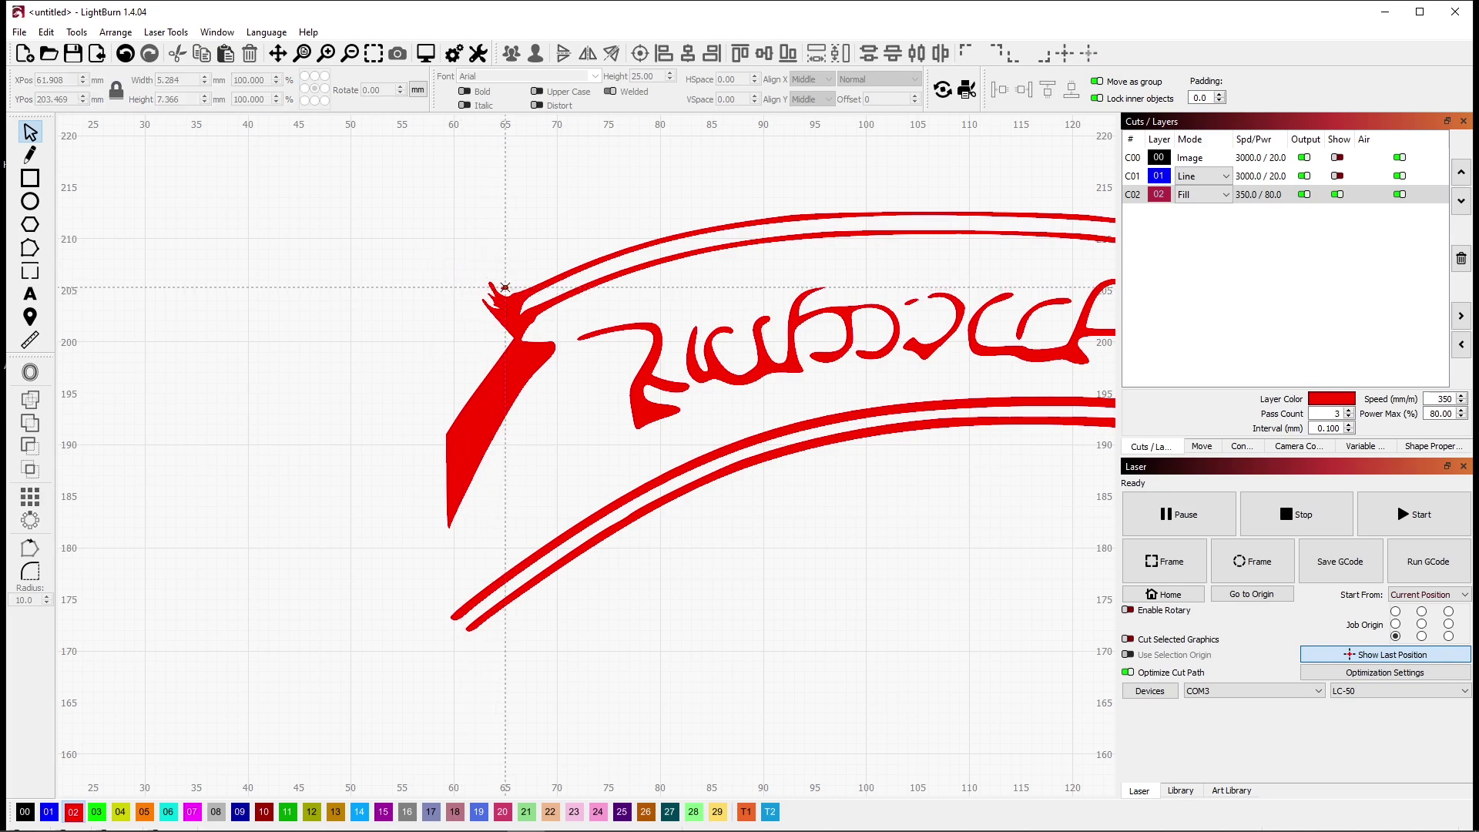
pyautogui.click(504, 287)
pyautogui.press('Delete')
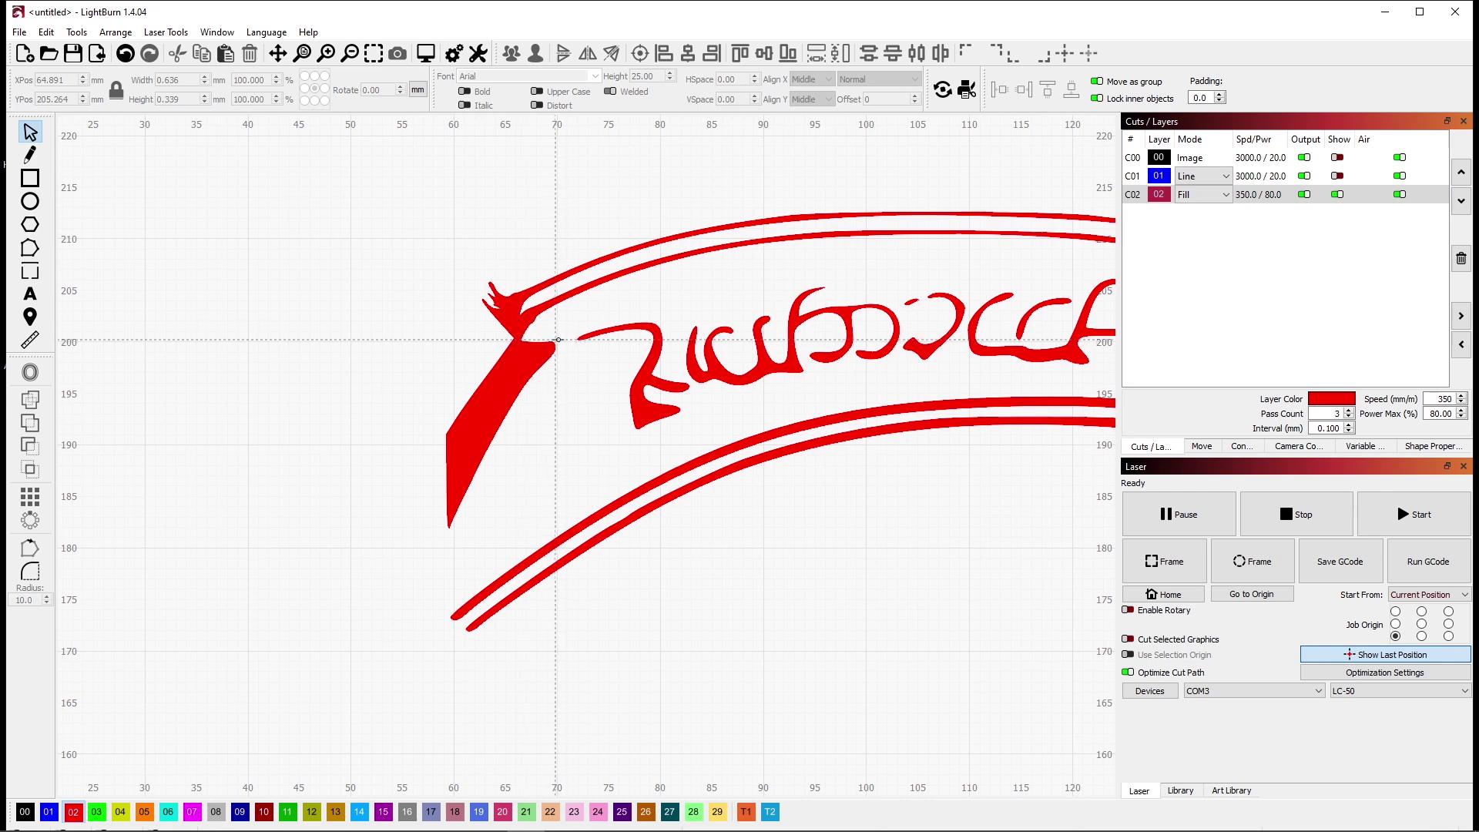
# Draw a rectangle over the left-end wedge and subtract it from the engraving
pyautogui.click(31, 181)
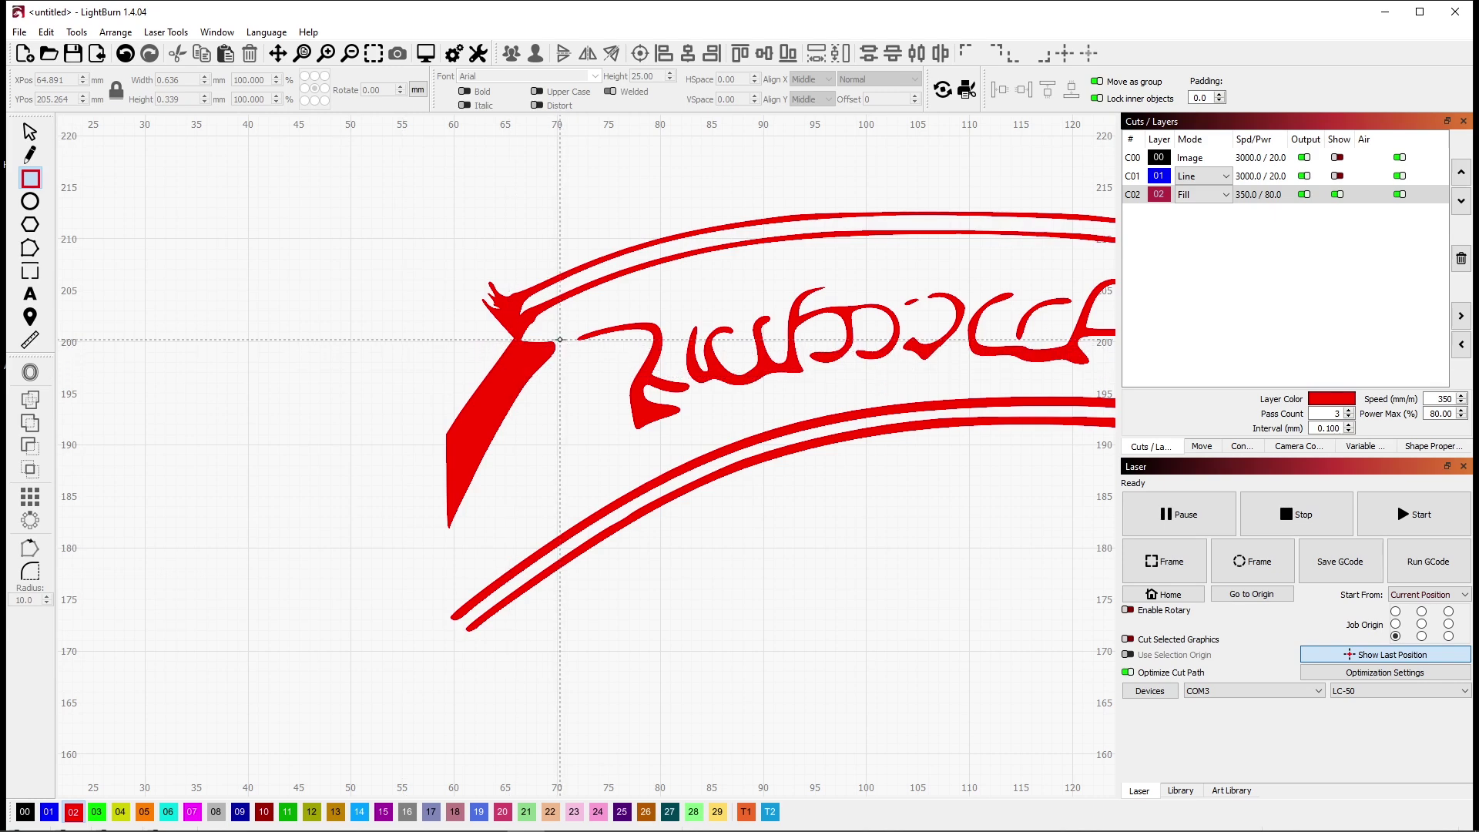
pyautogui.moveTo(556, 341); pyautogui.dragTo(402, 533)
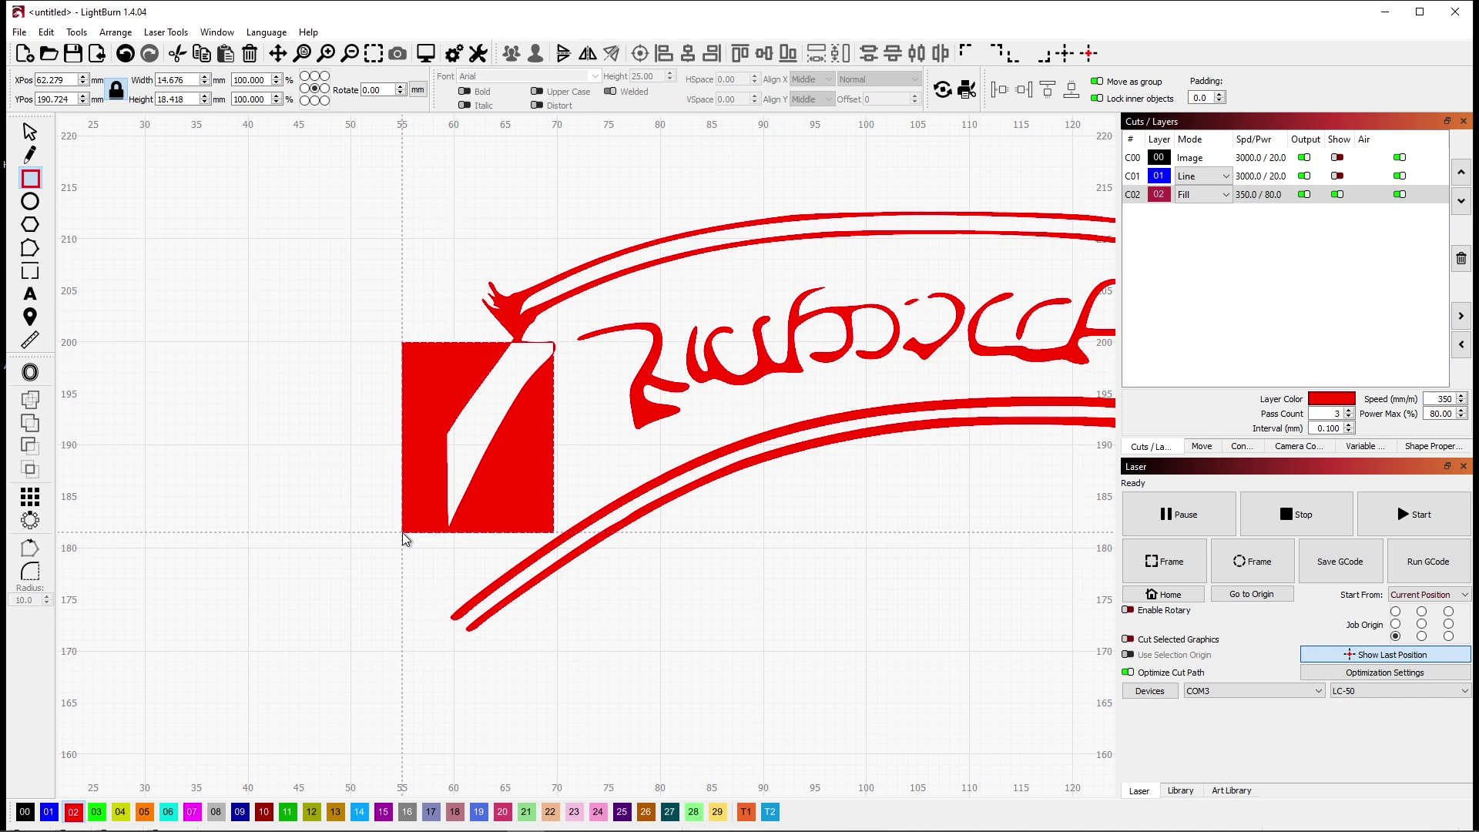
pyautogui.hotkey('ctrl', 'a')
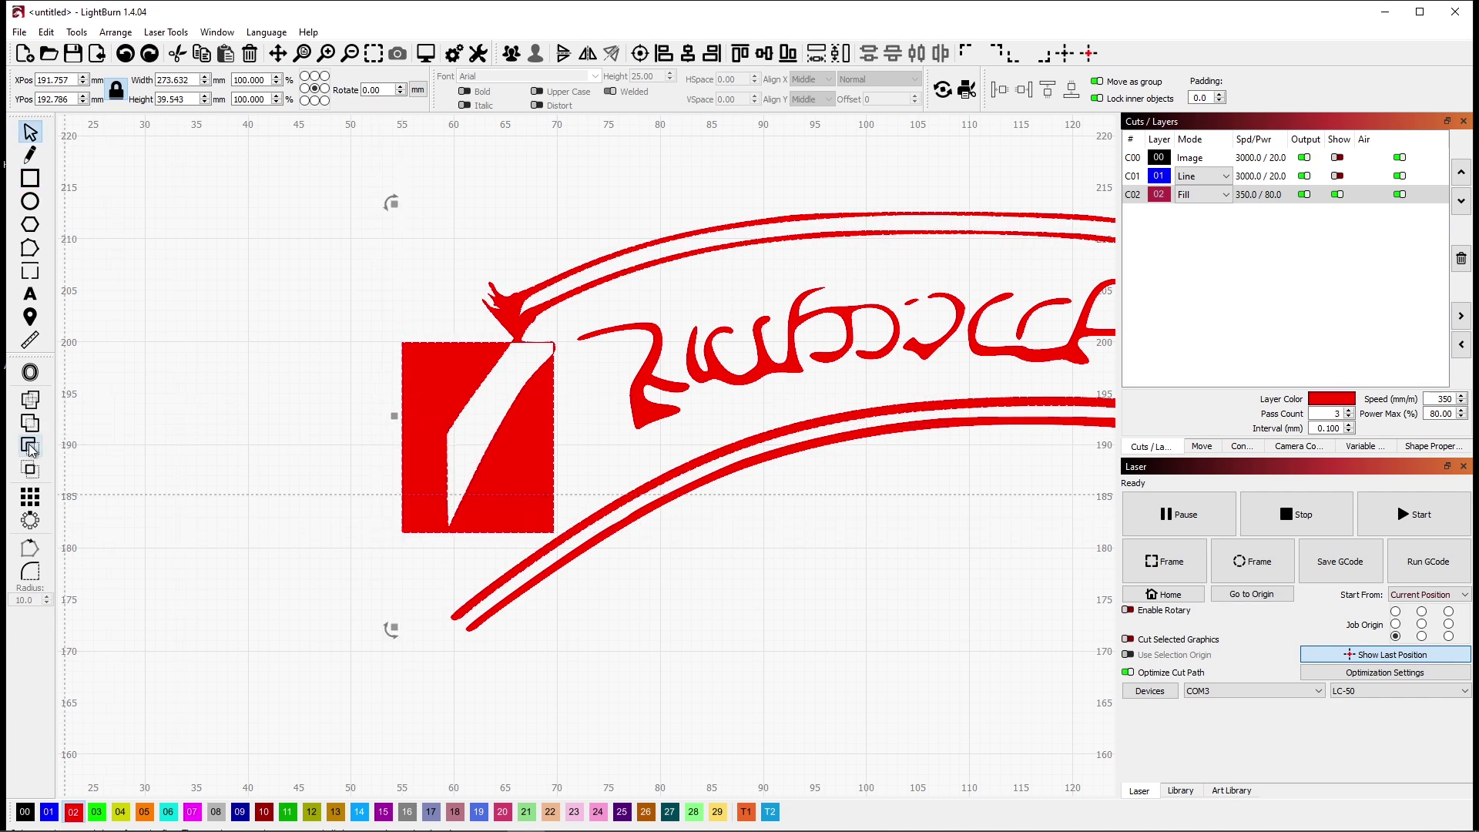
pyautogui.click(30, 446)
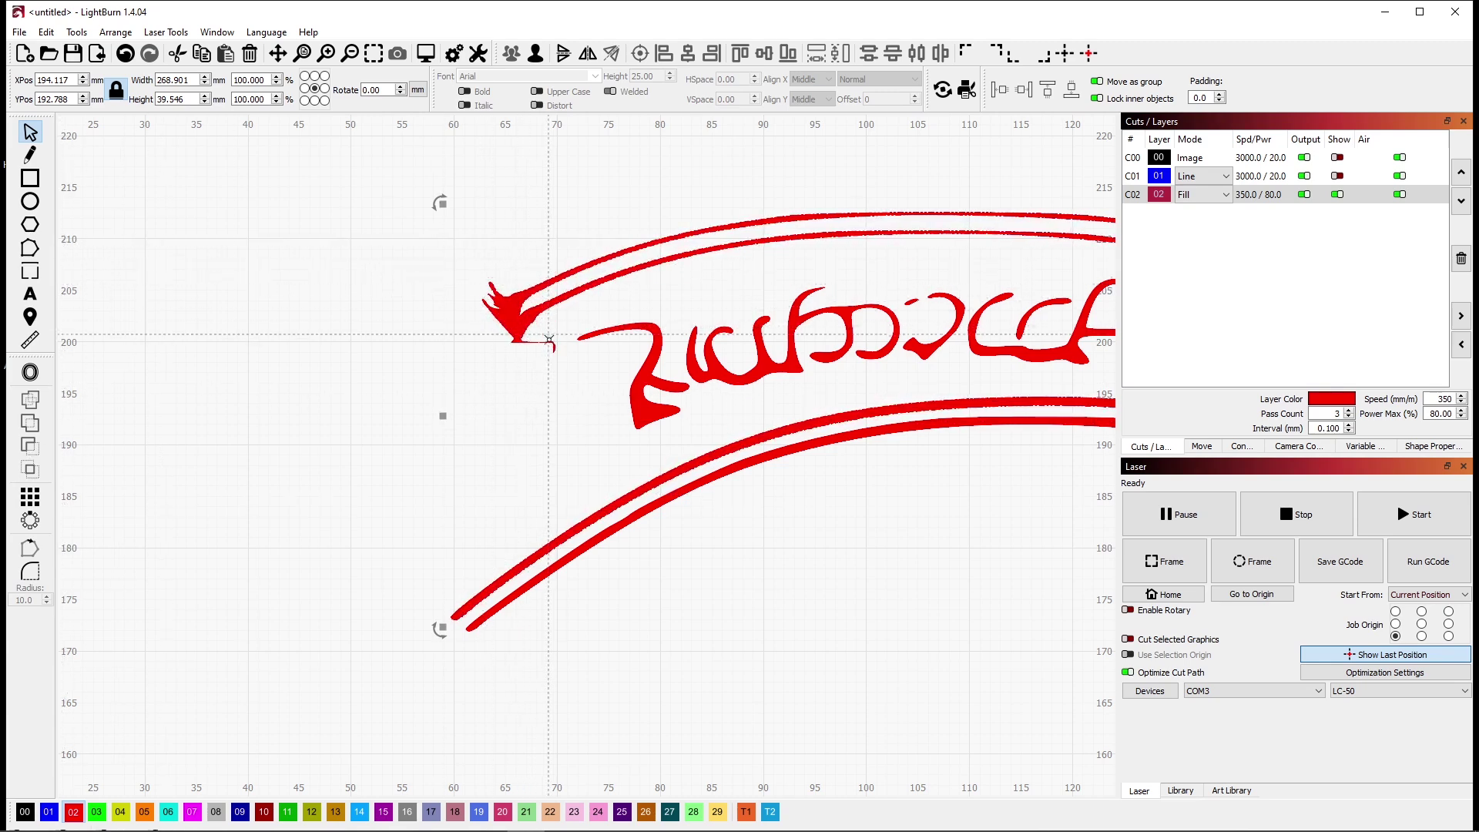
# Draw a square, rotate it about 37° over the scrollwork's left end, and subtract it, leaving about 268.9 × 39.6 mm
pyautogui.click(30, 179)
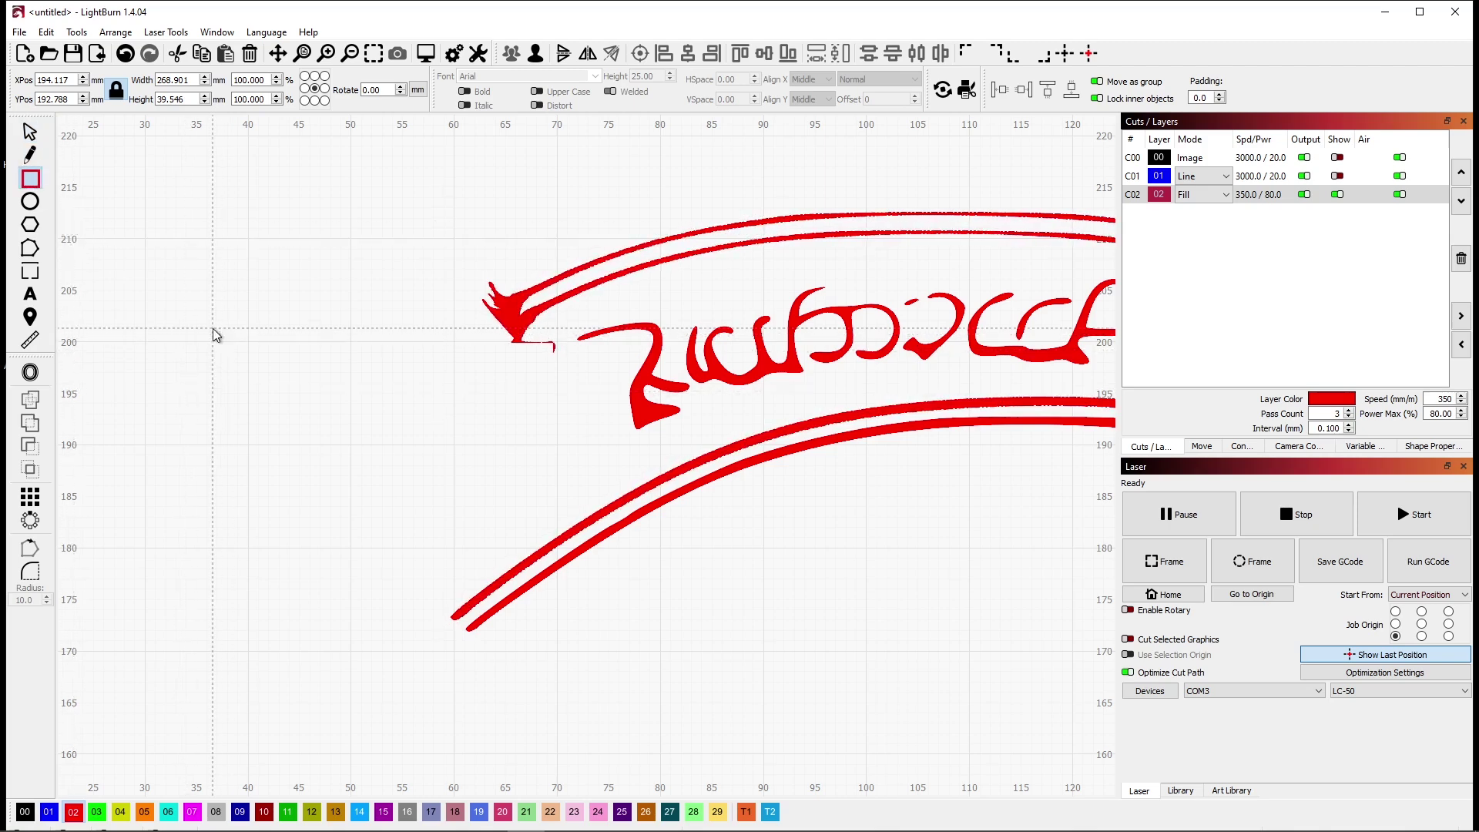
pyautogui.moveTo(213, 328)
pyautogui.mouseDown()
pyautogui.moveTo(317, 413)
pyautogui.moveTo(366, 479)
pyautogui.mouseUp()
pyautogui.click(30, 132)
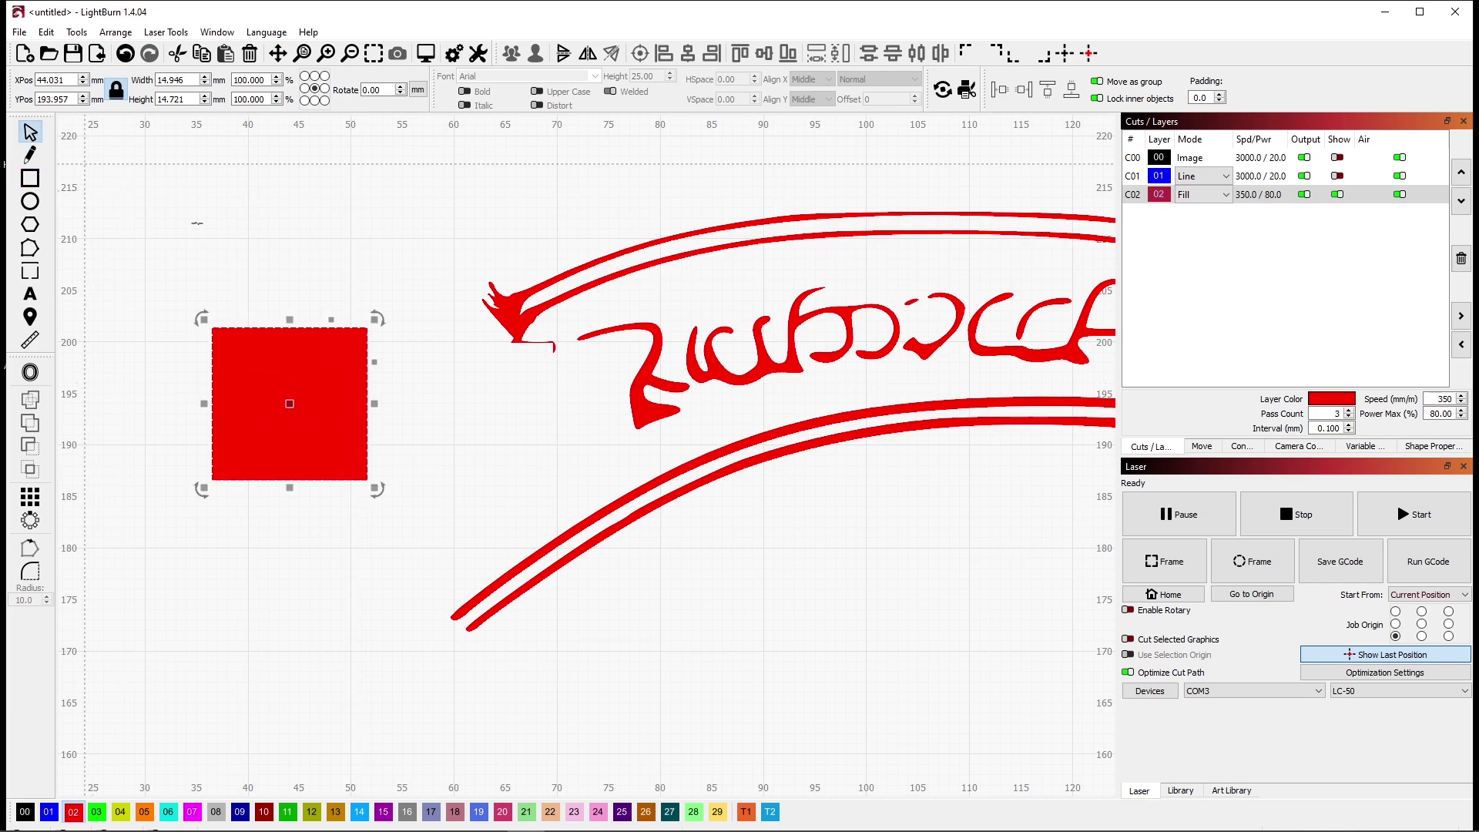
pyautogui.moveTo(376, 316); pyautogui.dragTo(308, 297)
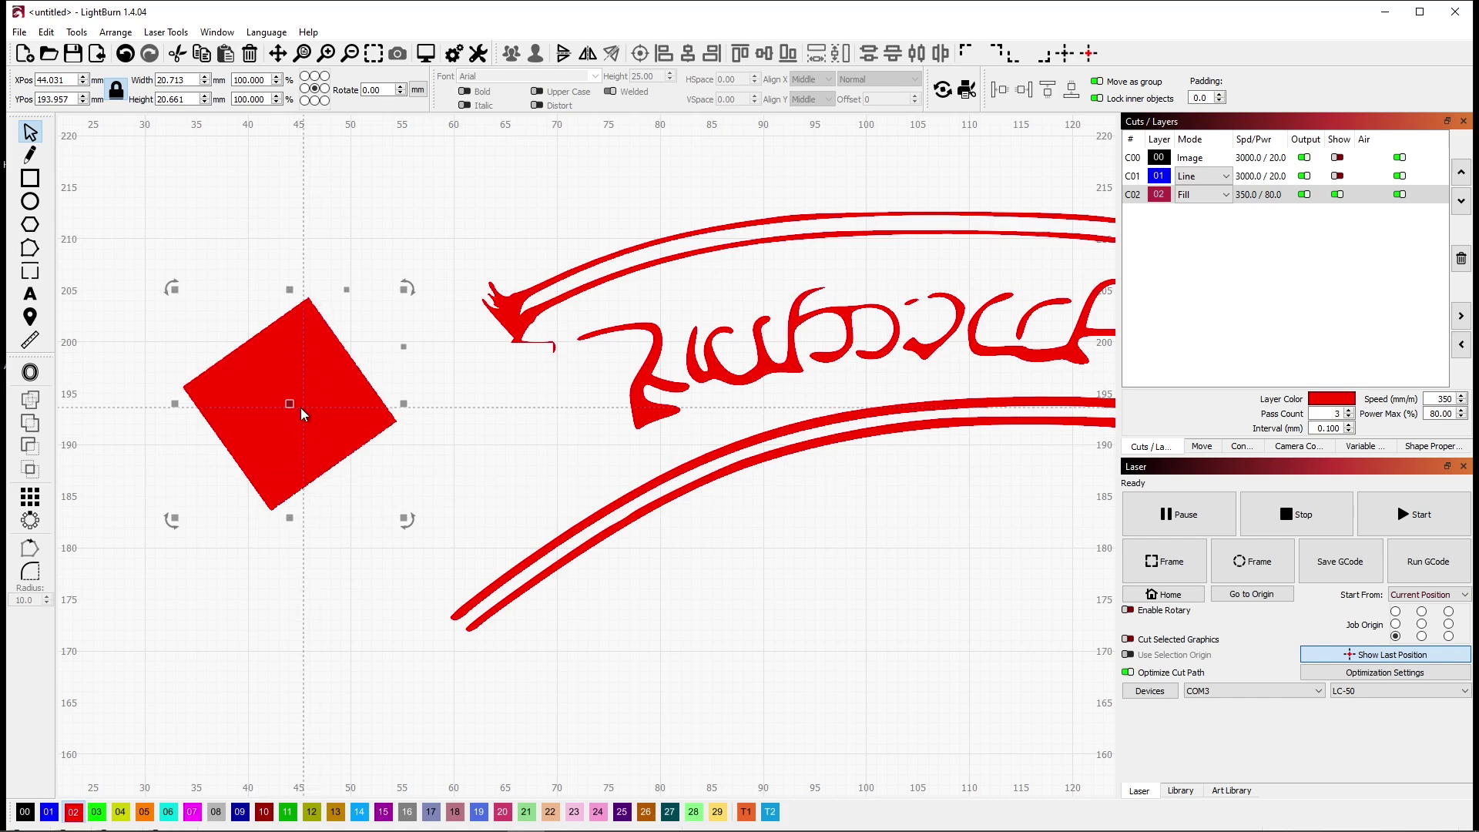
pyautogui.moveTo(297, 406); pyautogui.dragTo(457, 339)
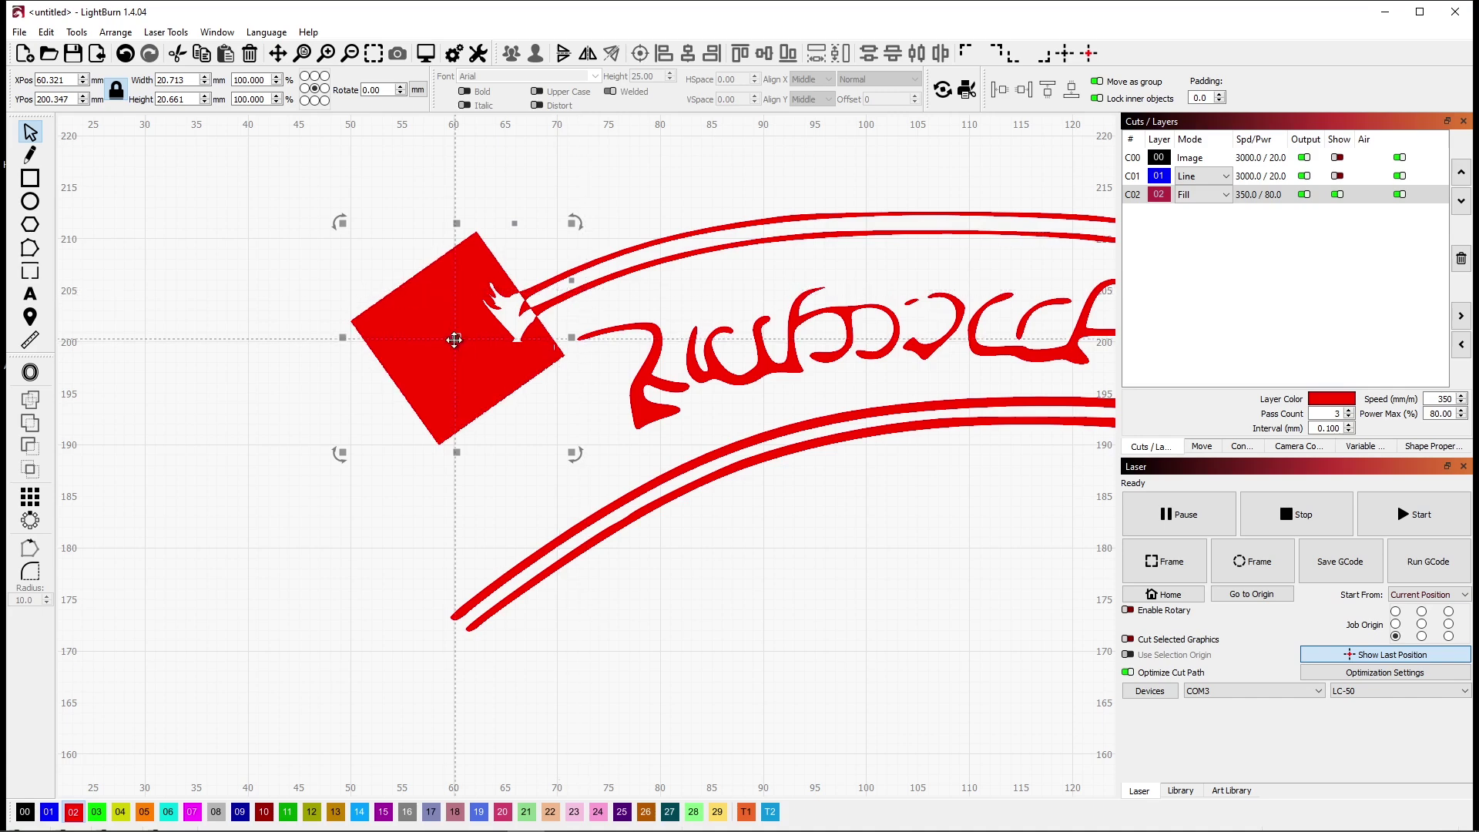
pyautogui.click(621, 253)
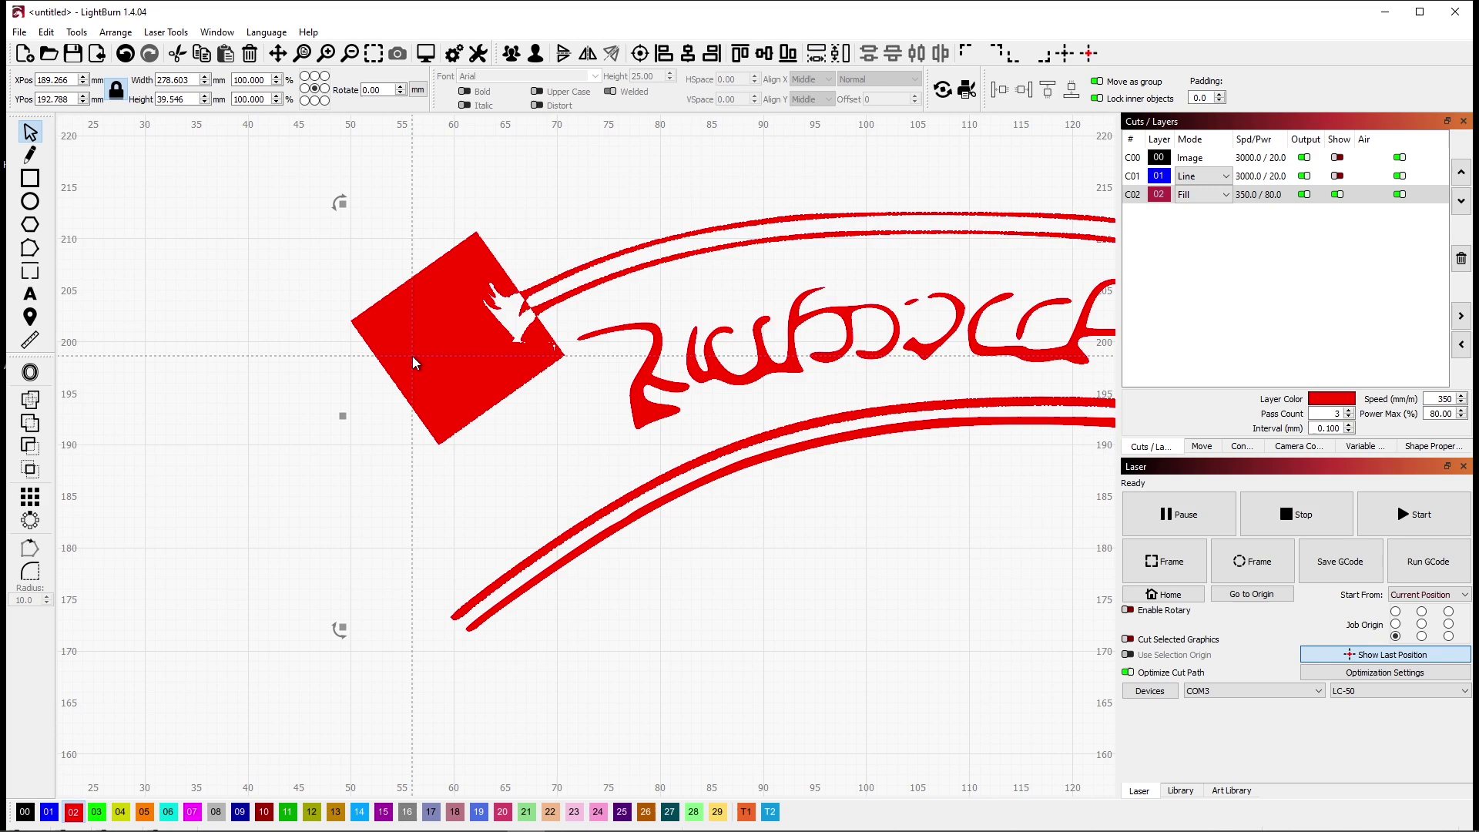
pyautogui.click(28, 447)
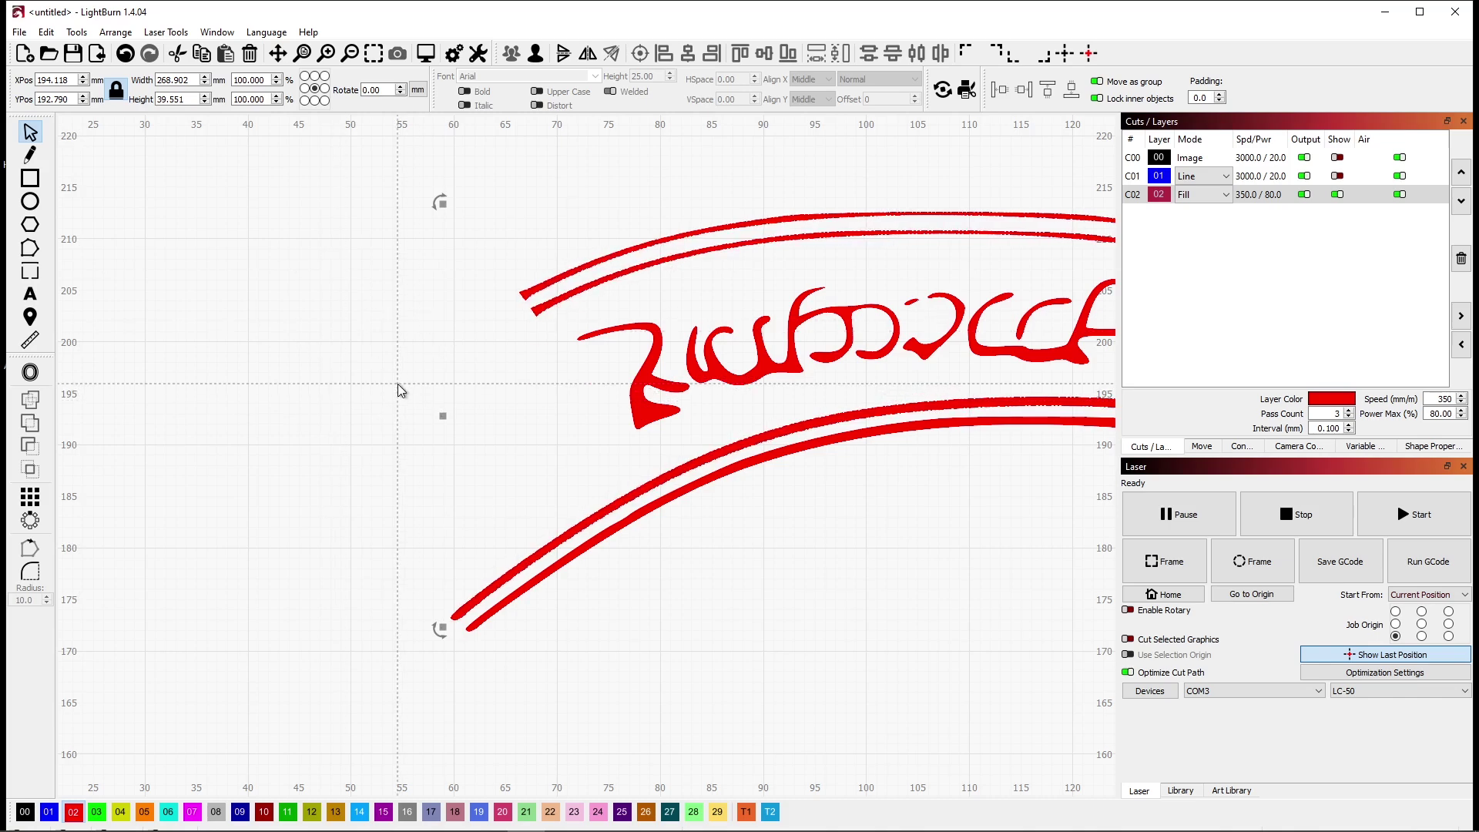
pyautogui.click(373, 54)
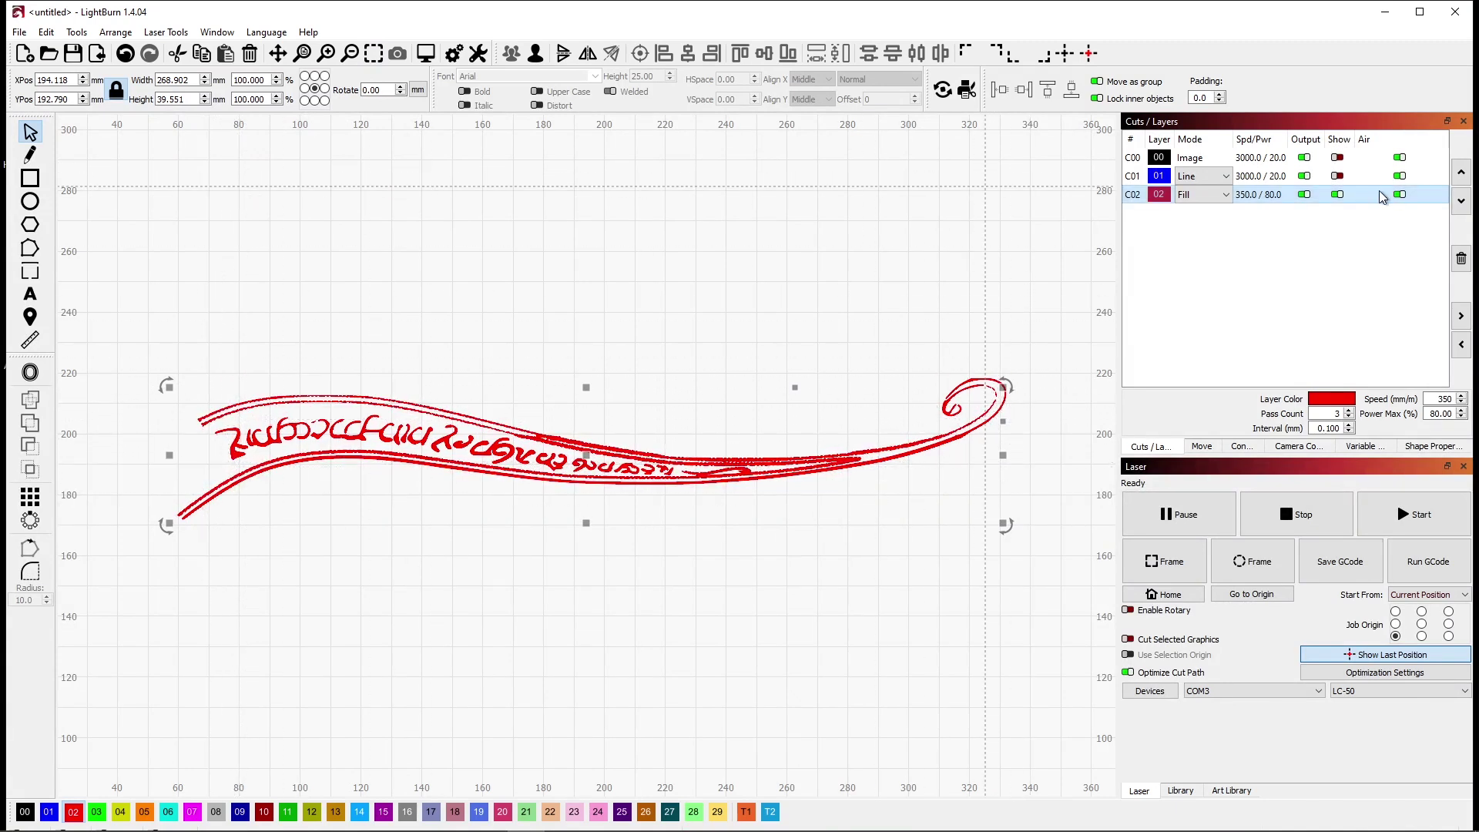
# Show the sword photo layer C00, fit the whole sword in view, and hide scrollwork layer C02
pyautogui.click(1337, 176)
pyautogui.click(1337, 157)
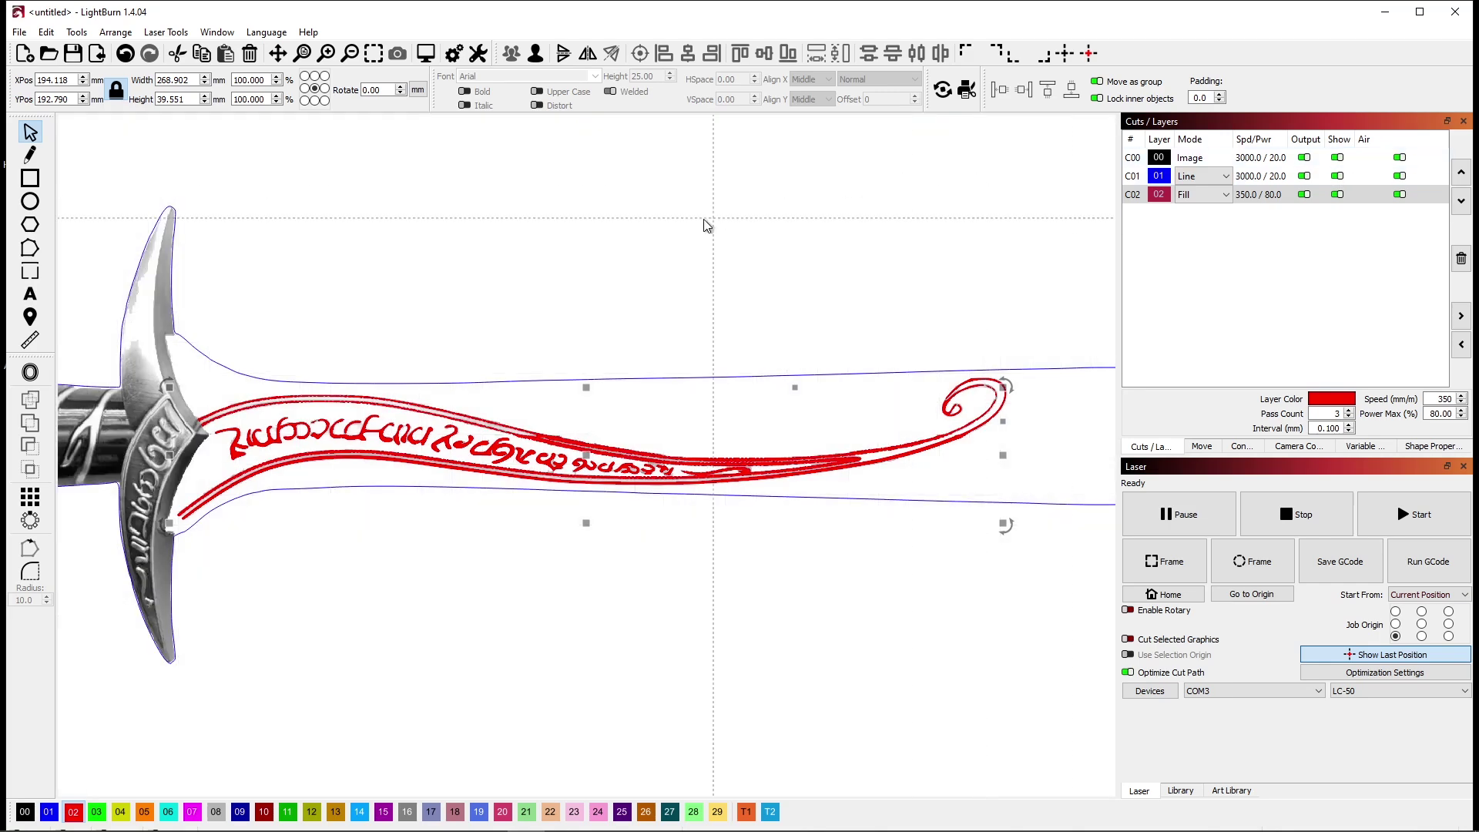
pyautogui.click(374, 53)
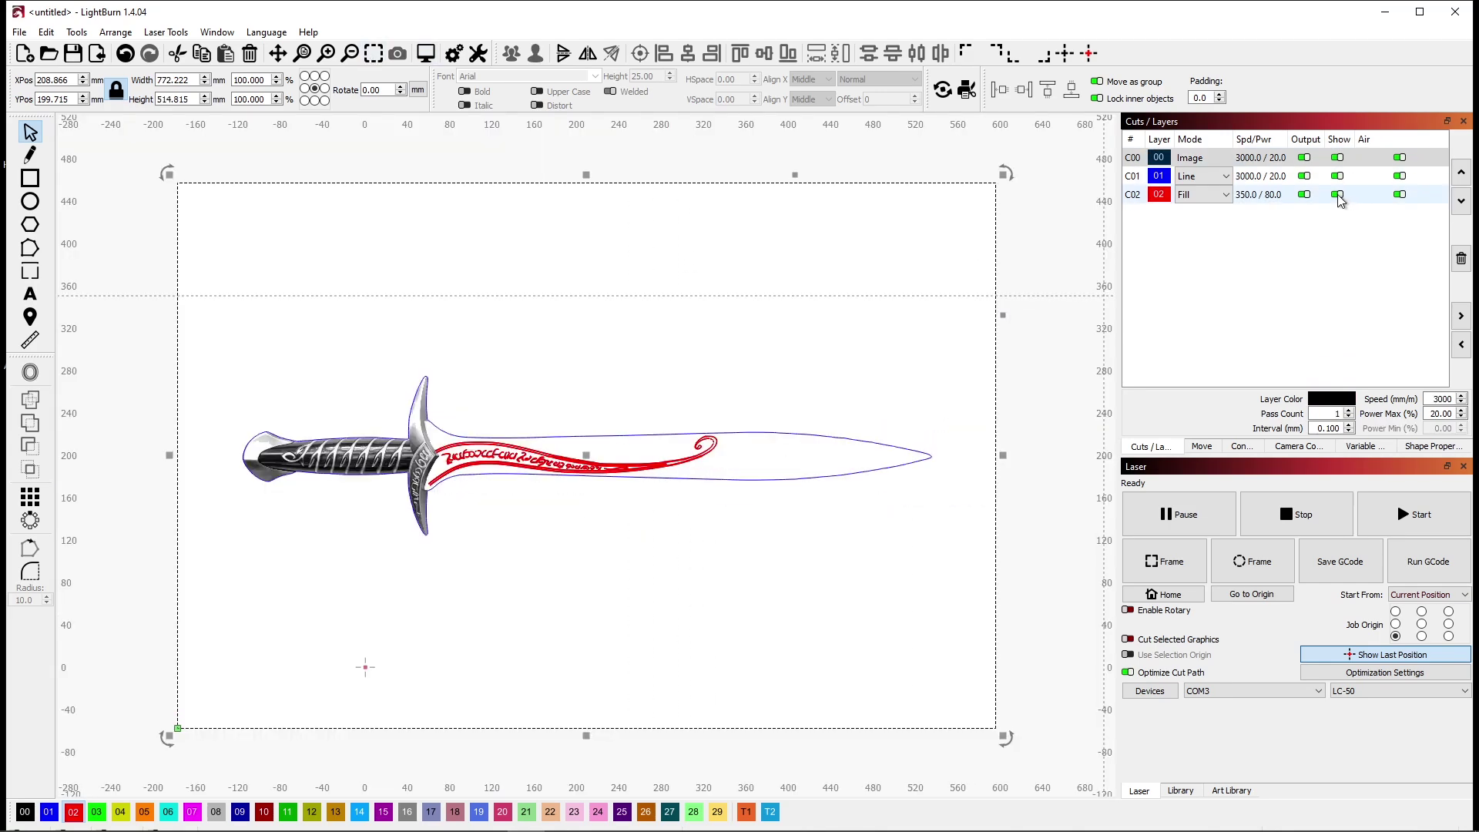
pyautogui.click(1337, 194)
pyautogui.click(909, 420)
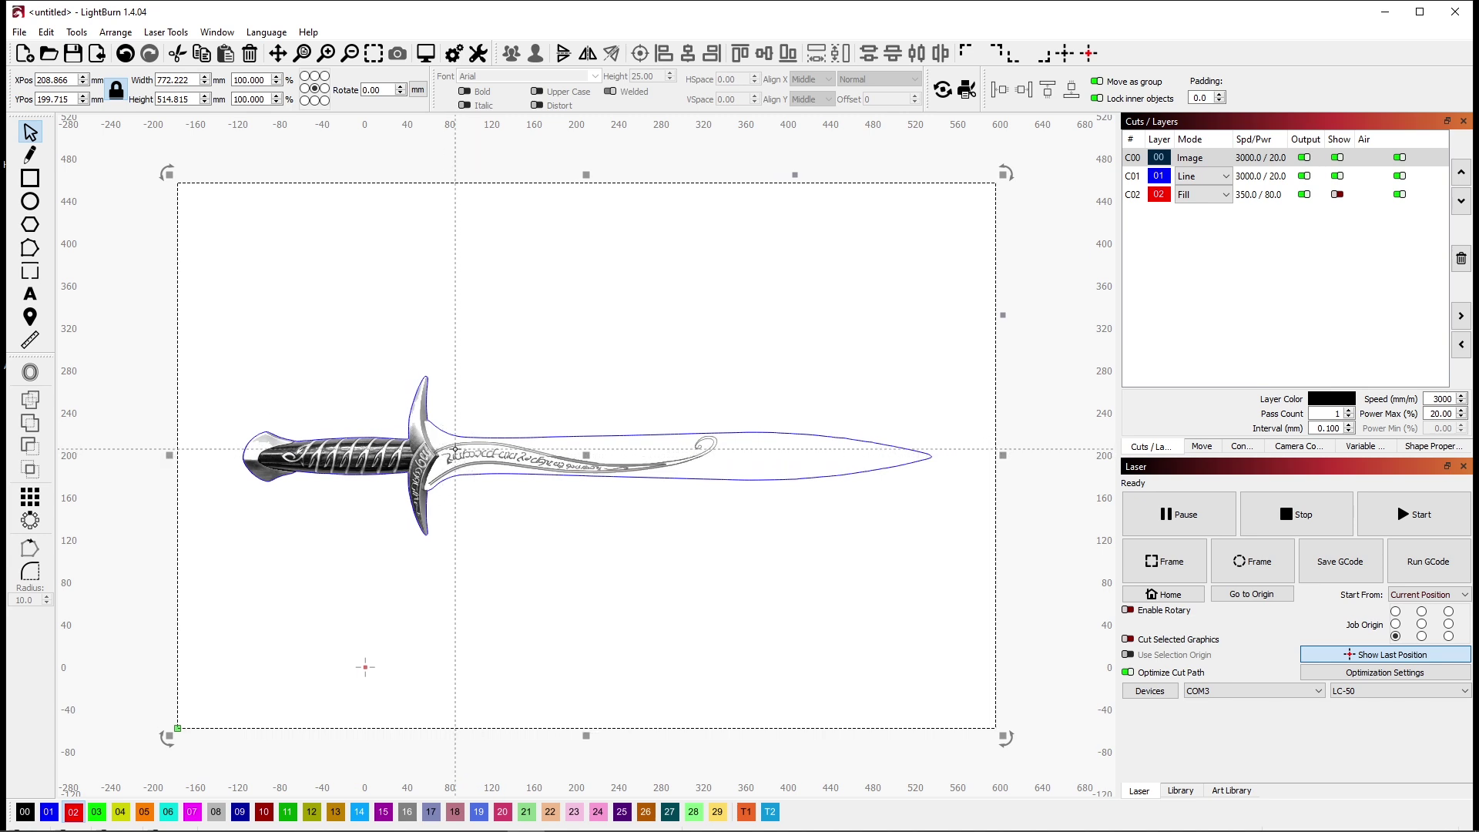
pyautogui.click(30, 178)
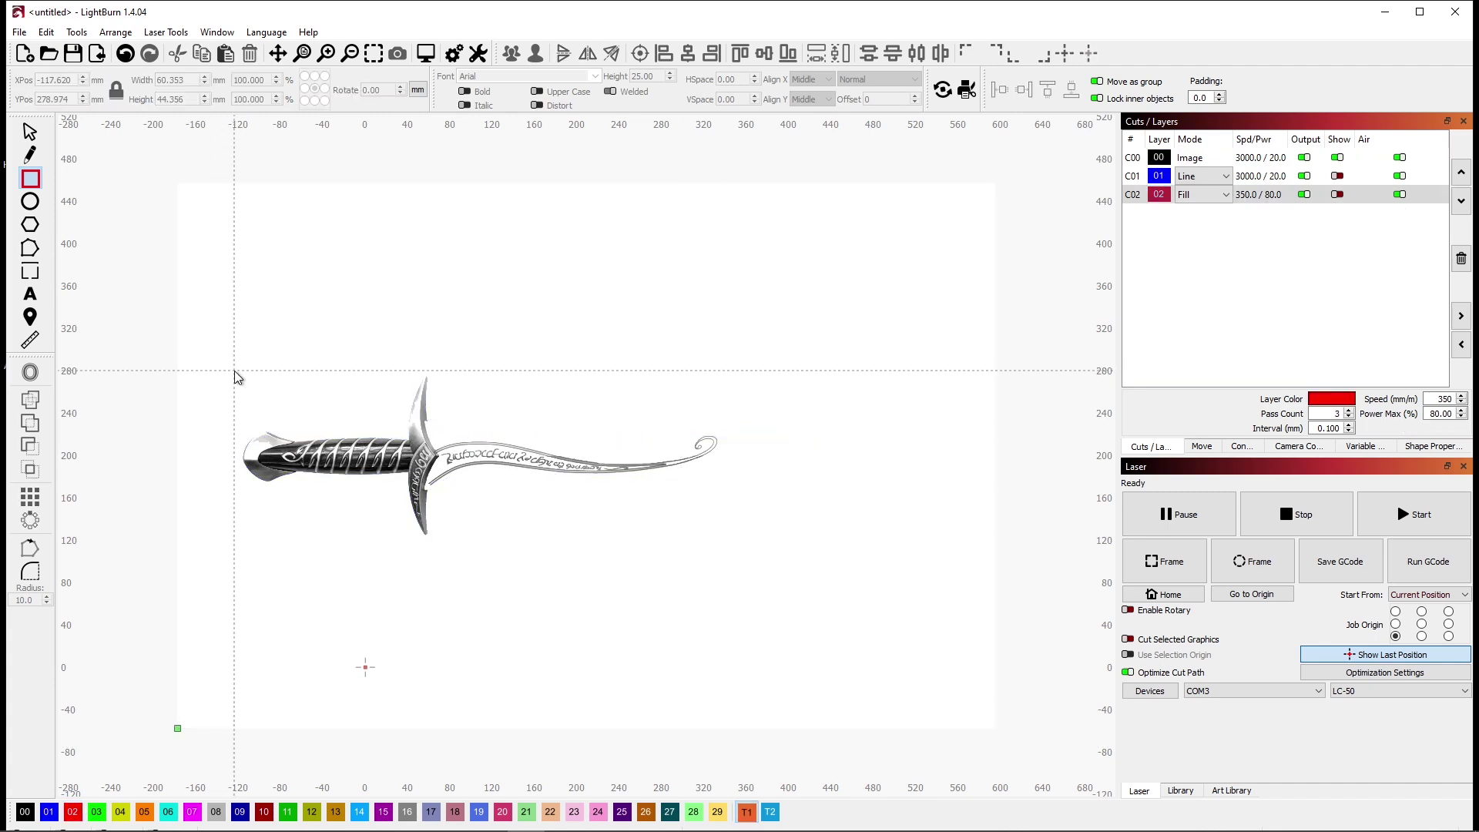
# Draw a T1 rectangle of about 194.9 × 155.6 mm around the hilt and crossguard, then select all
pyautogui.moveTo(234, 373); pyautogui.dragTo(441, 537)
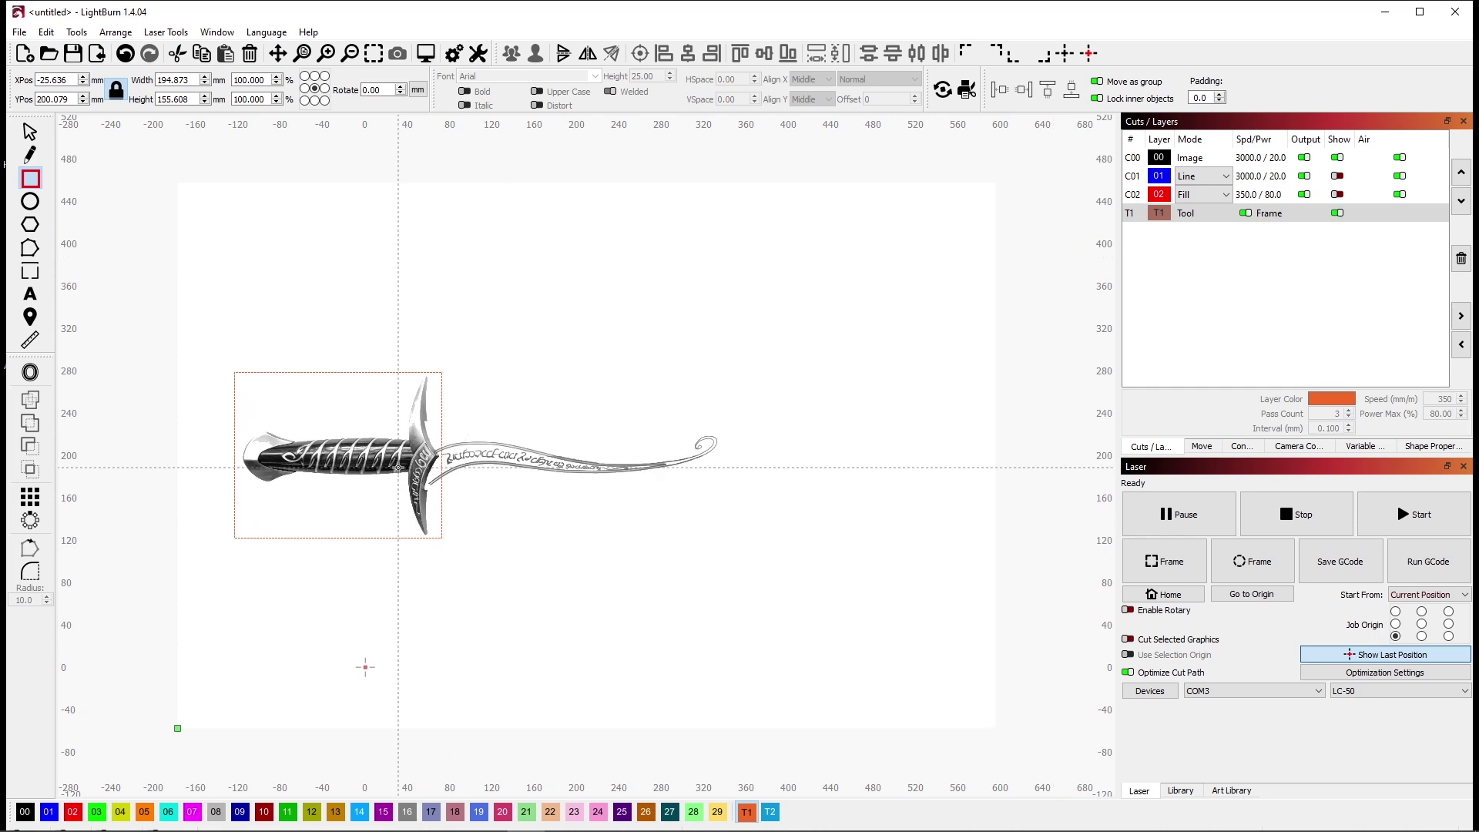
pyautogui.hotkey('ctrl', 'a')
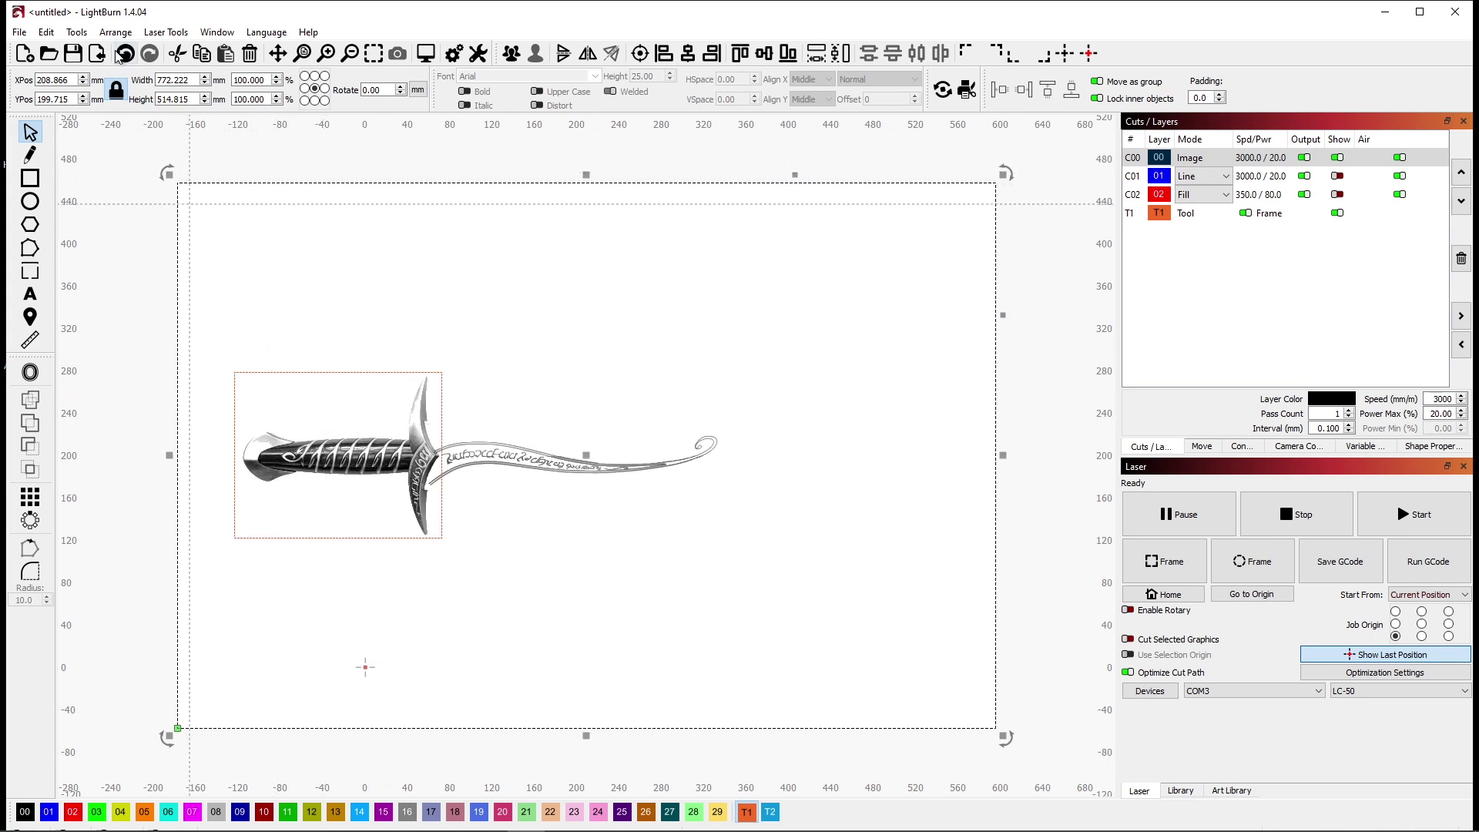
# Apply the hilt rectangle as a mask to the sword photo and zoom in on the crossguard
pyautogui.click(84, 36)
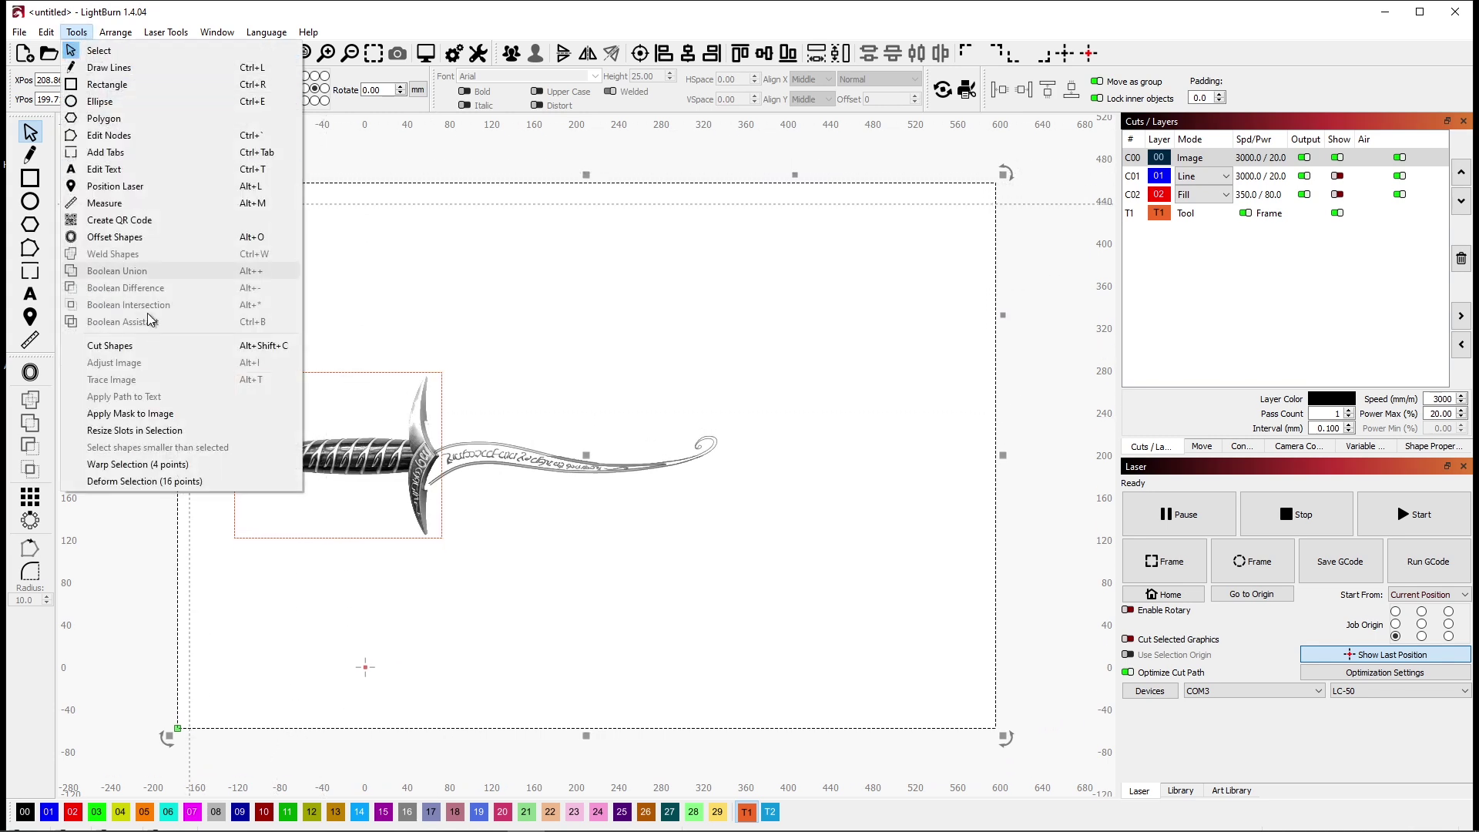
pyautogui.click(130, 414)
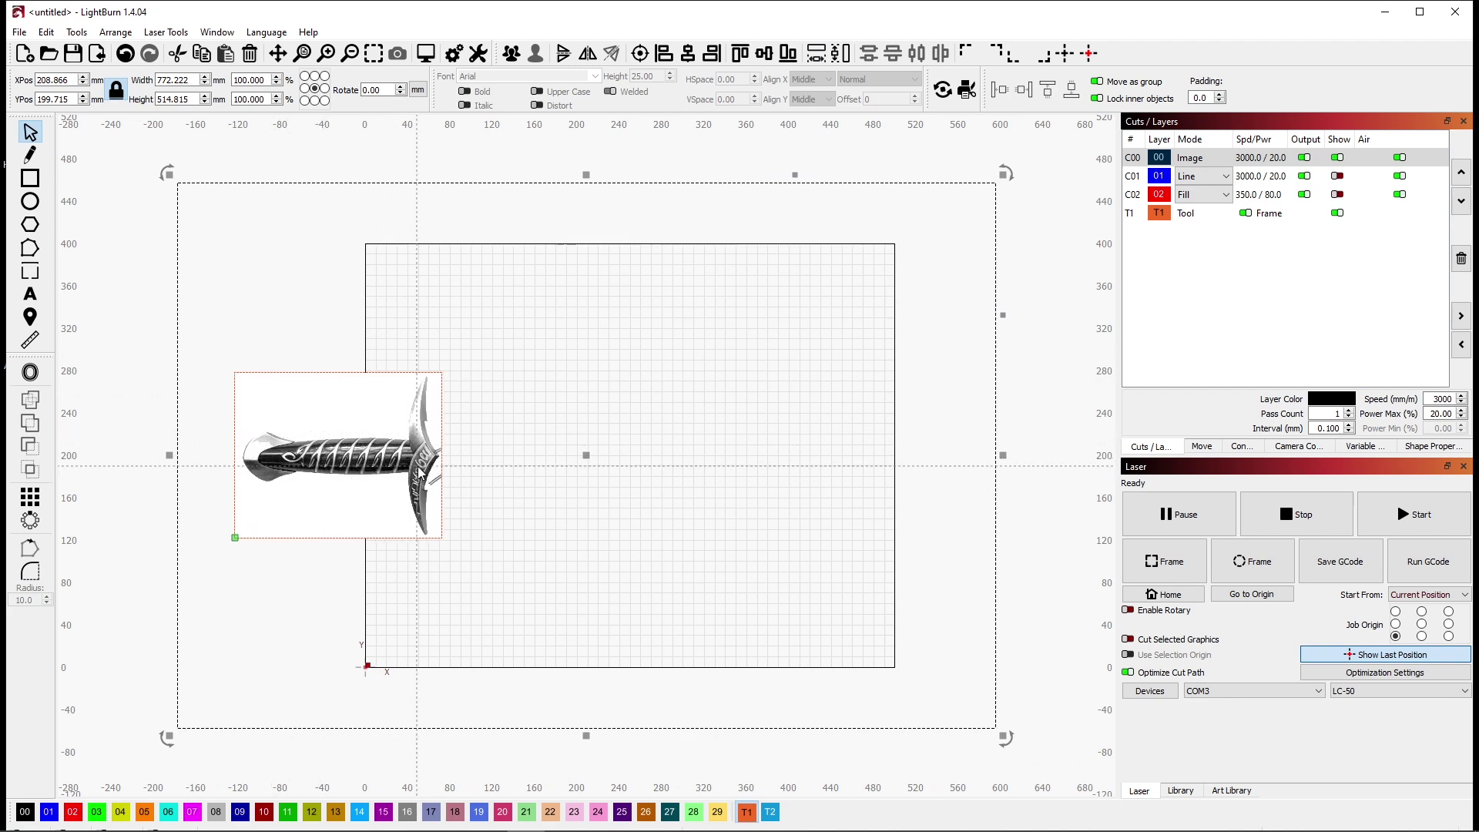
pyautogui.scroll(9, 419, 472)
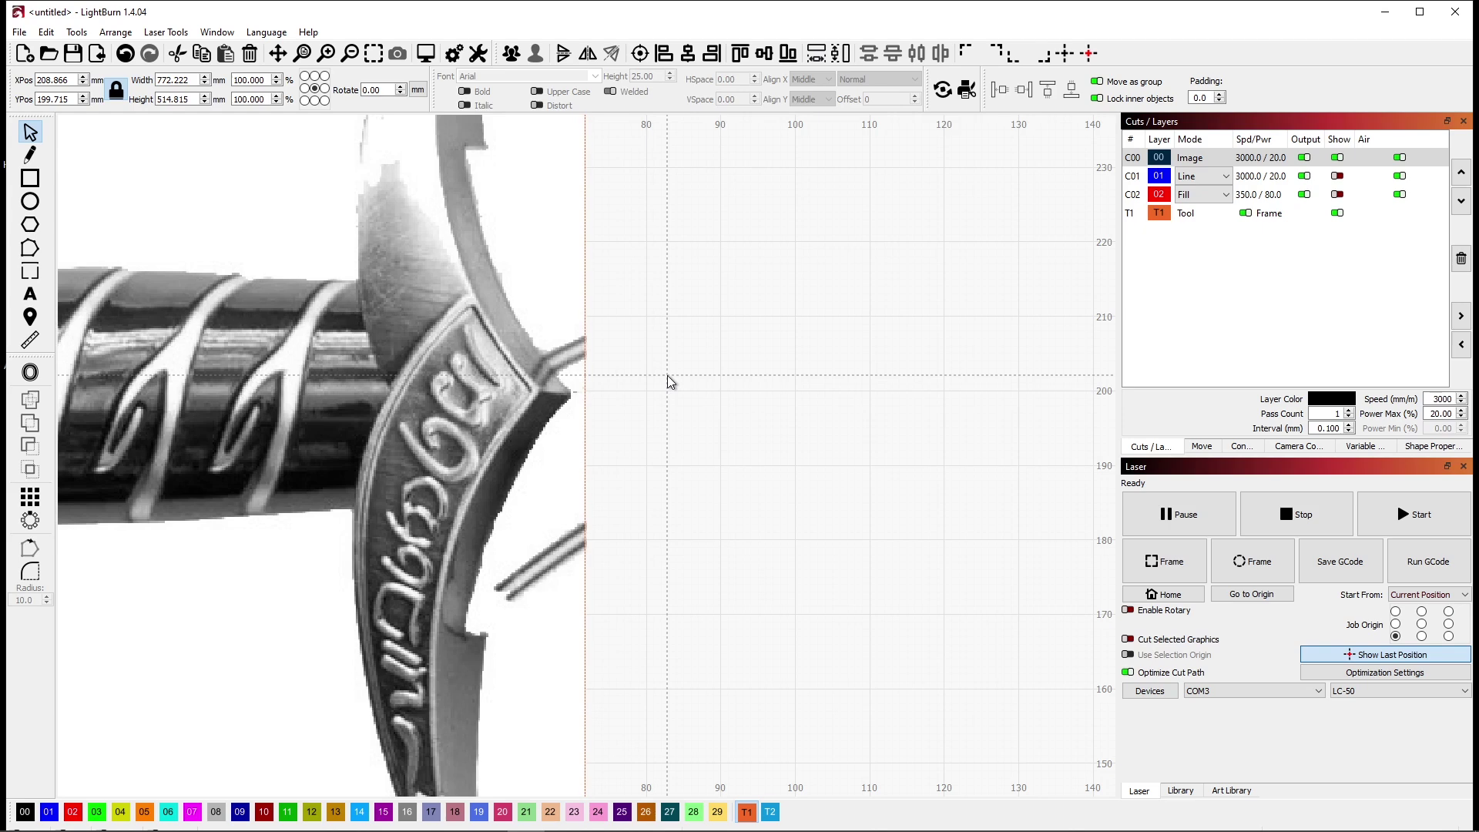
pyautogui.scroll(-10, 667, 376)
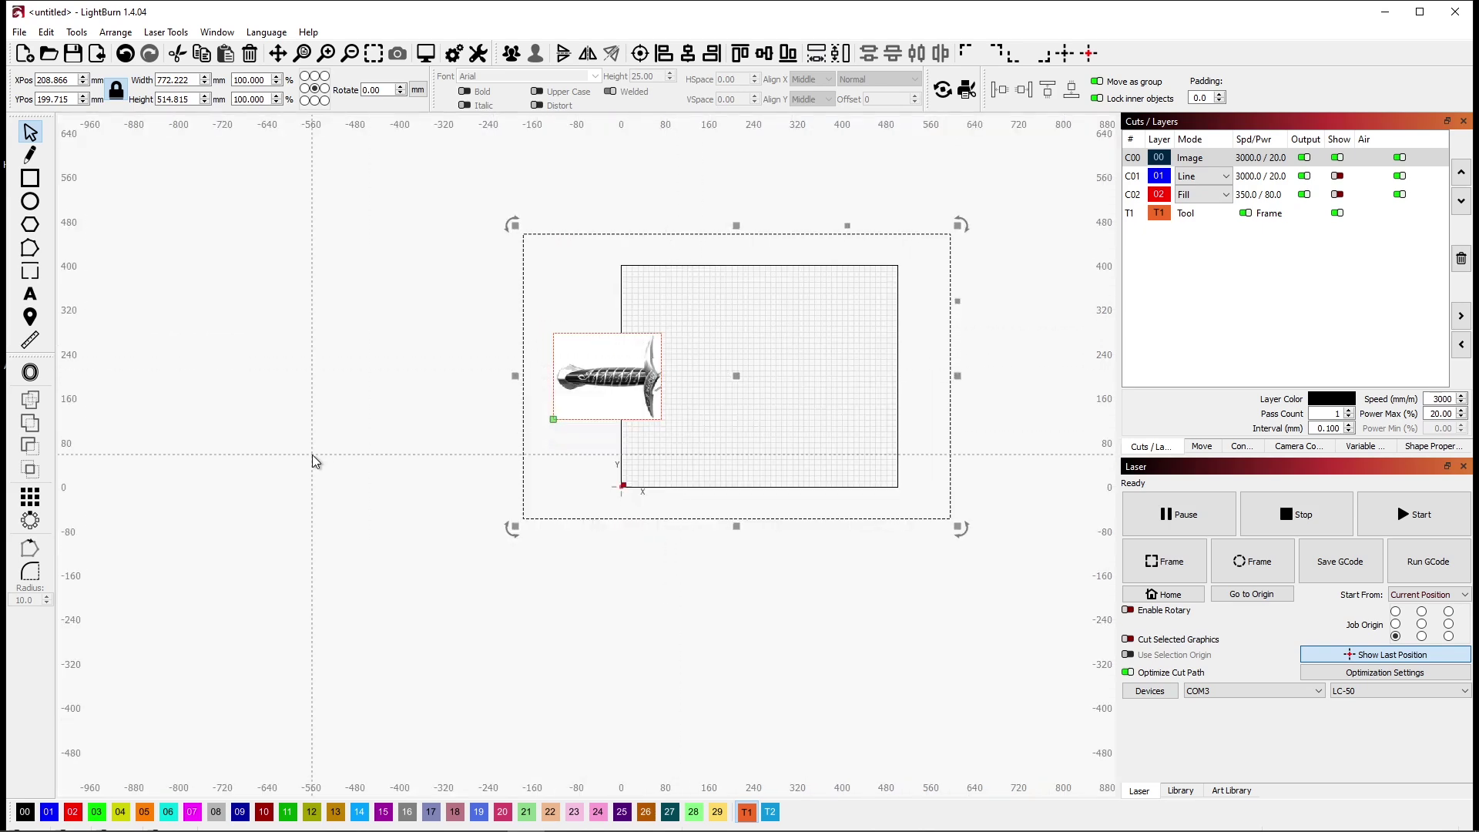
pyautogui.scroll(8, 599, 397)
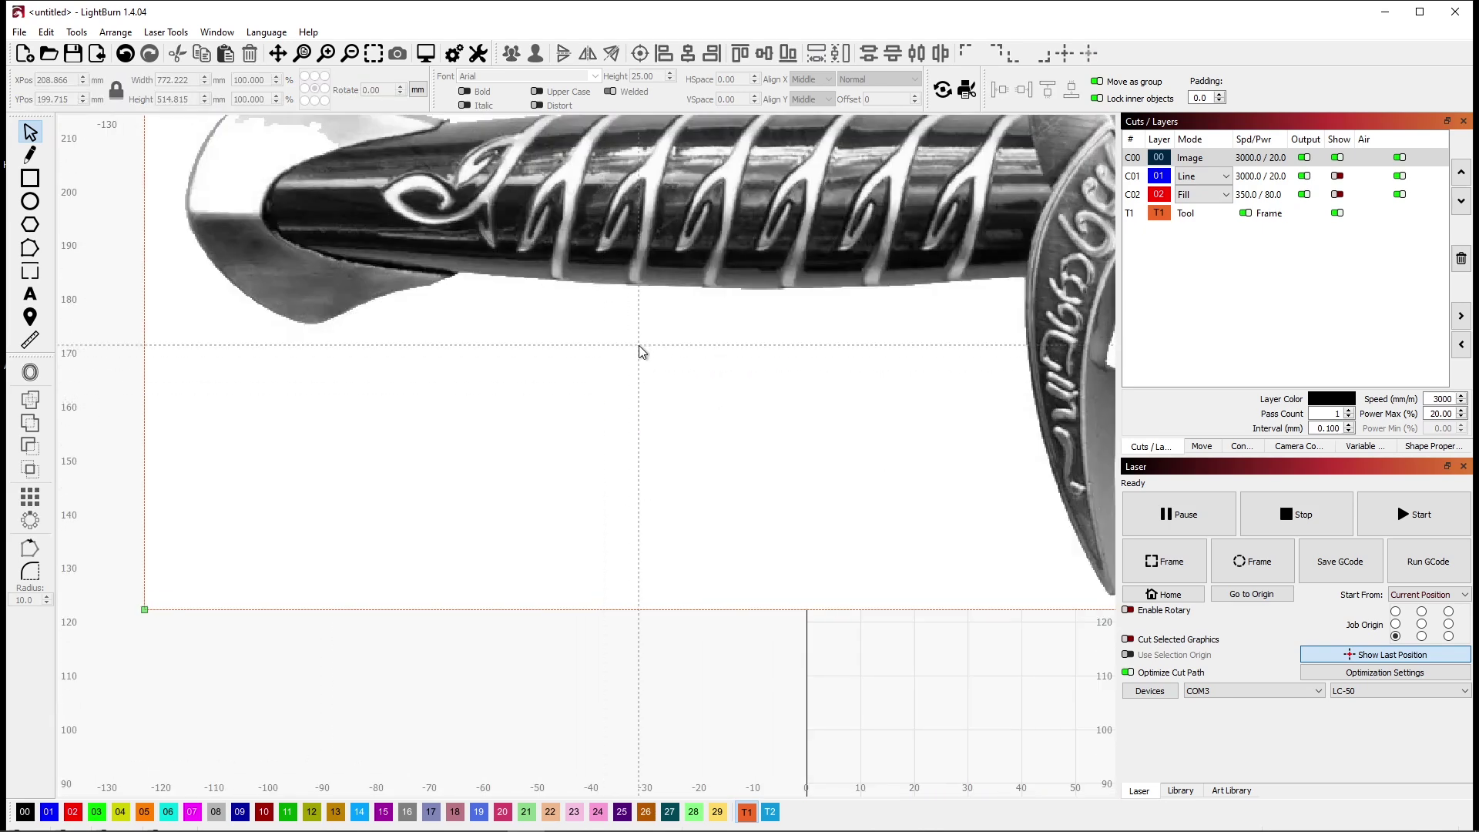
pyautogui.hscroll(5, 682, 302)
pyautogui.scroll(4, 674, 312)
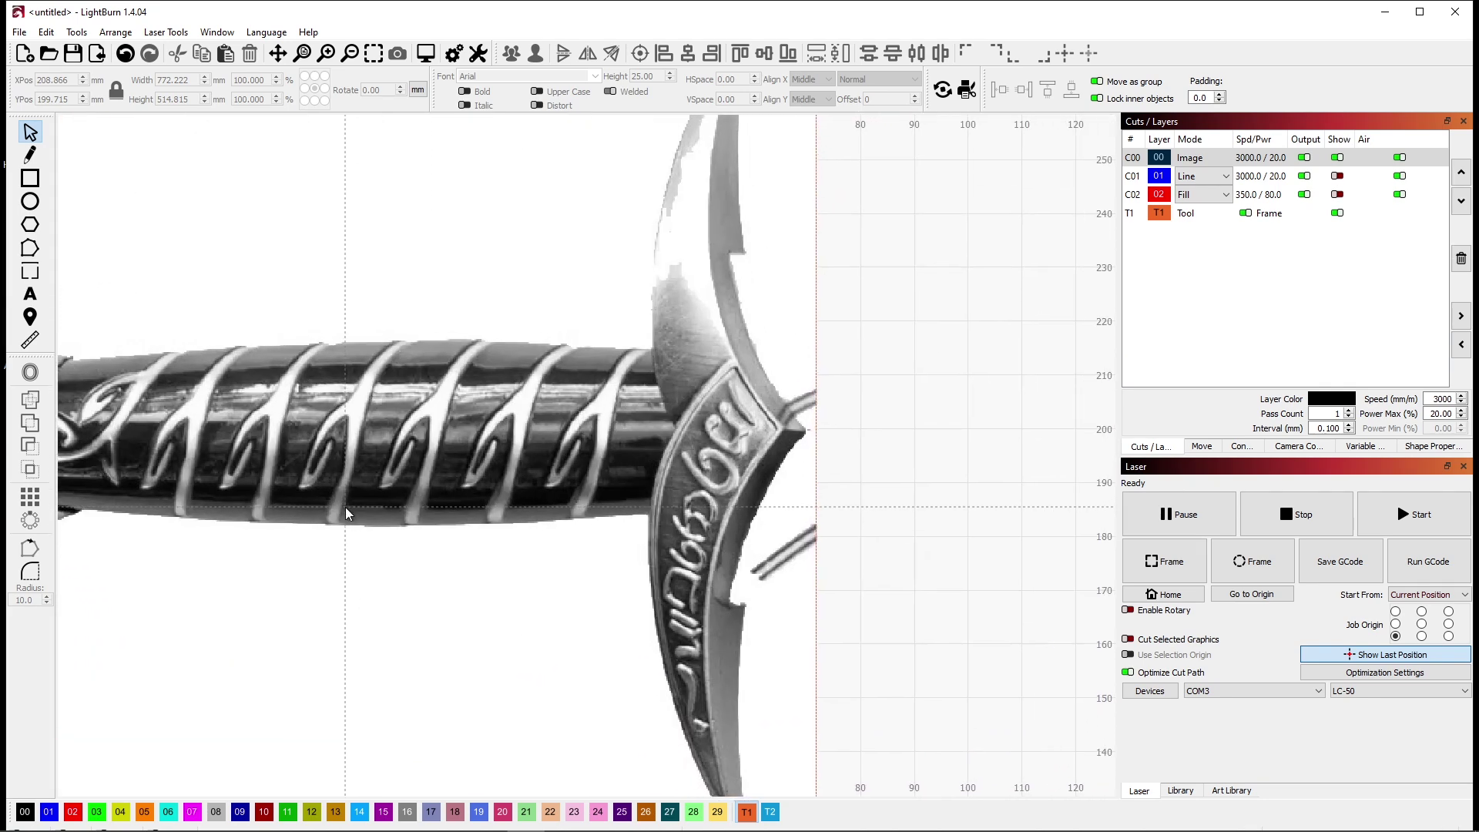
# Narrow the mask rectangle's right edge to about 193.3 mm wide and select everything
pyautogui.click(815, 333)
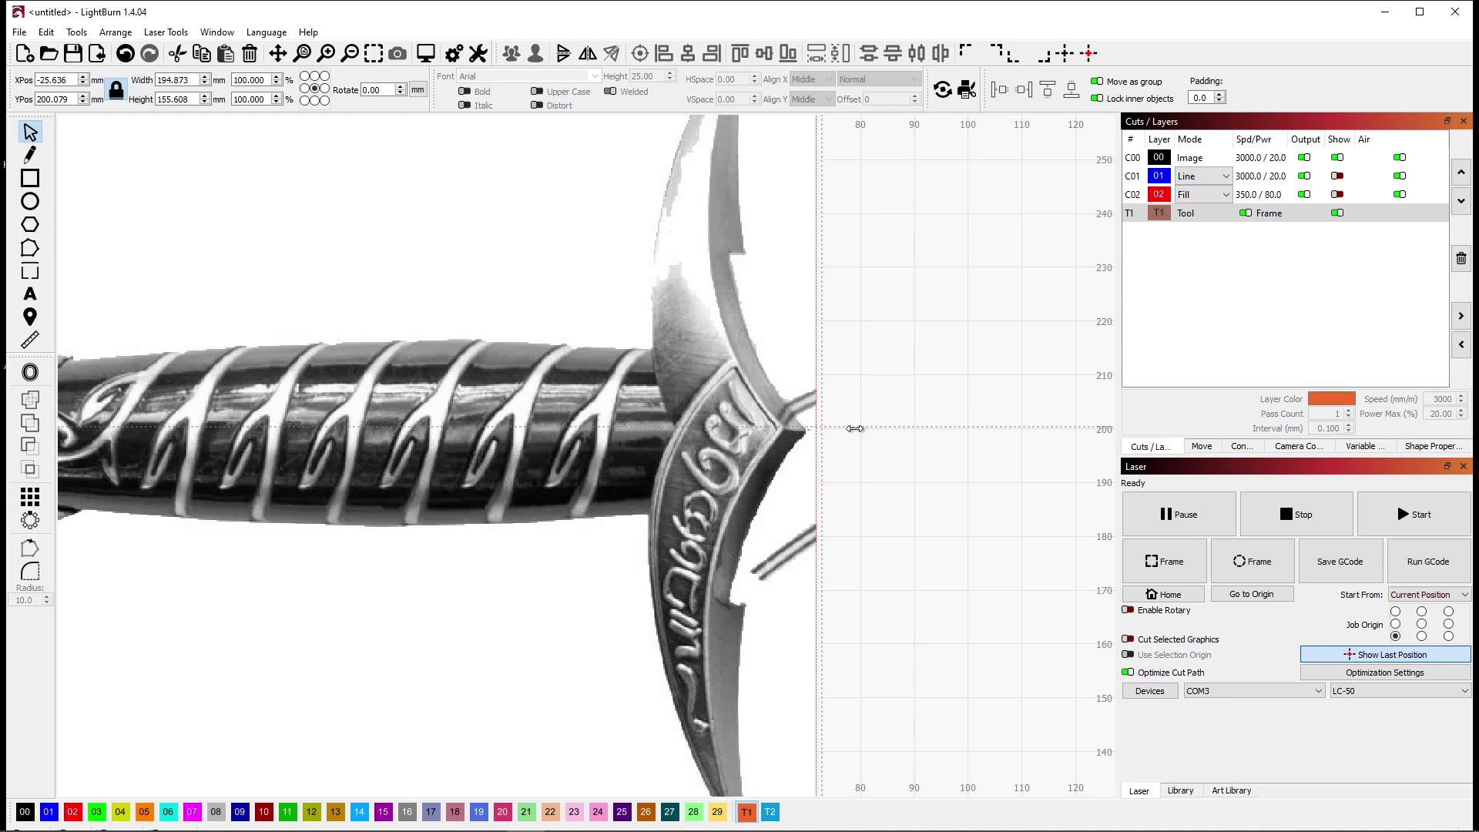
pyautogui.moveTo(855, 428); pyautogui.dragTo(815, 453)
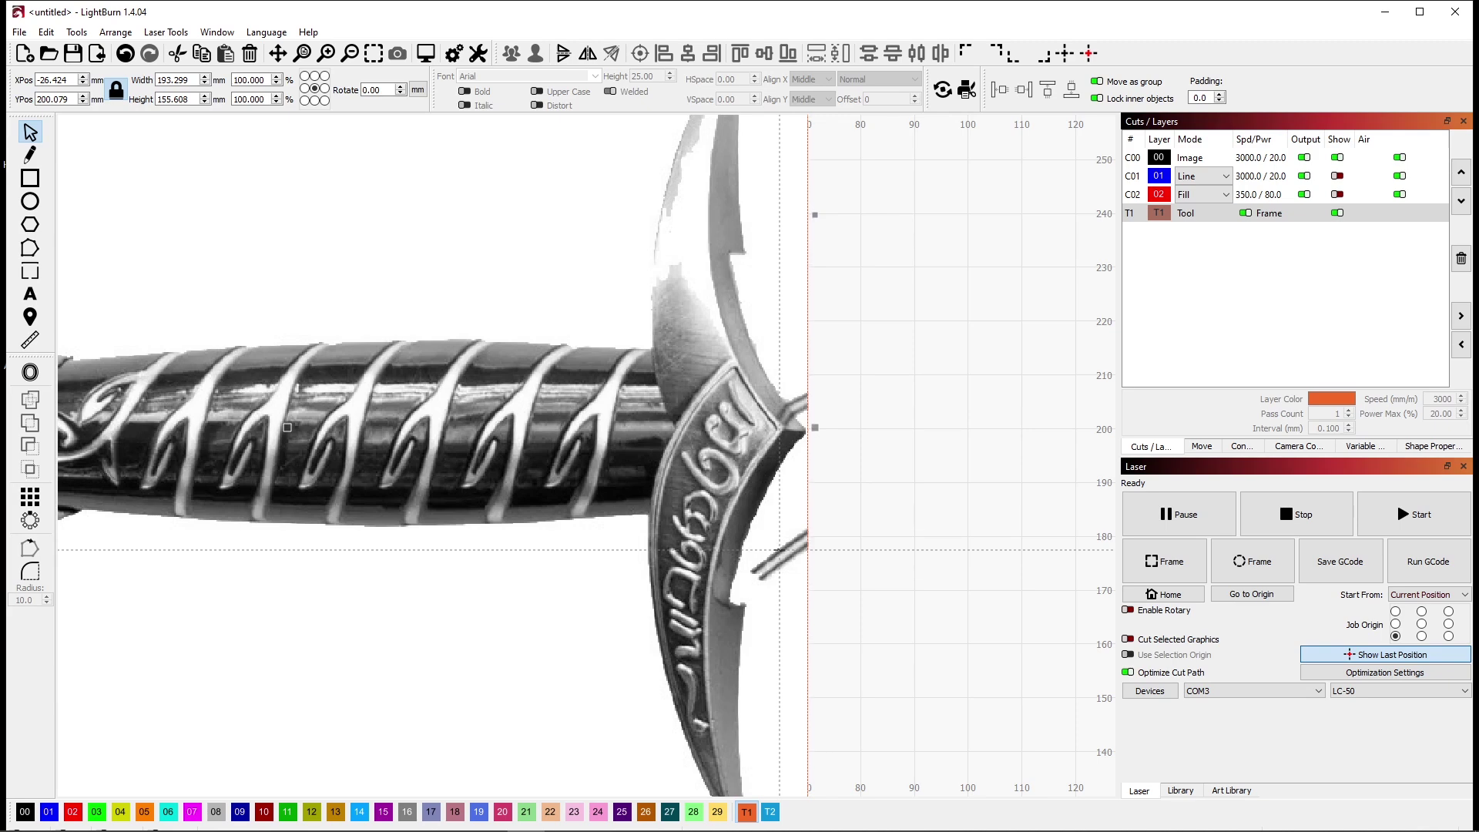
pyautogui.hotkey('ctrl', 'a')
pyautogui.hotkey('ctrl', 'shift', 'a')
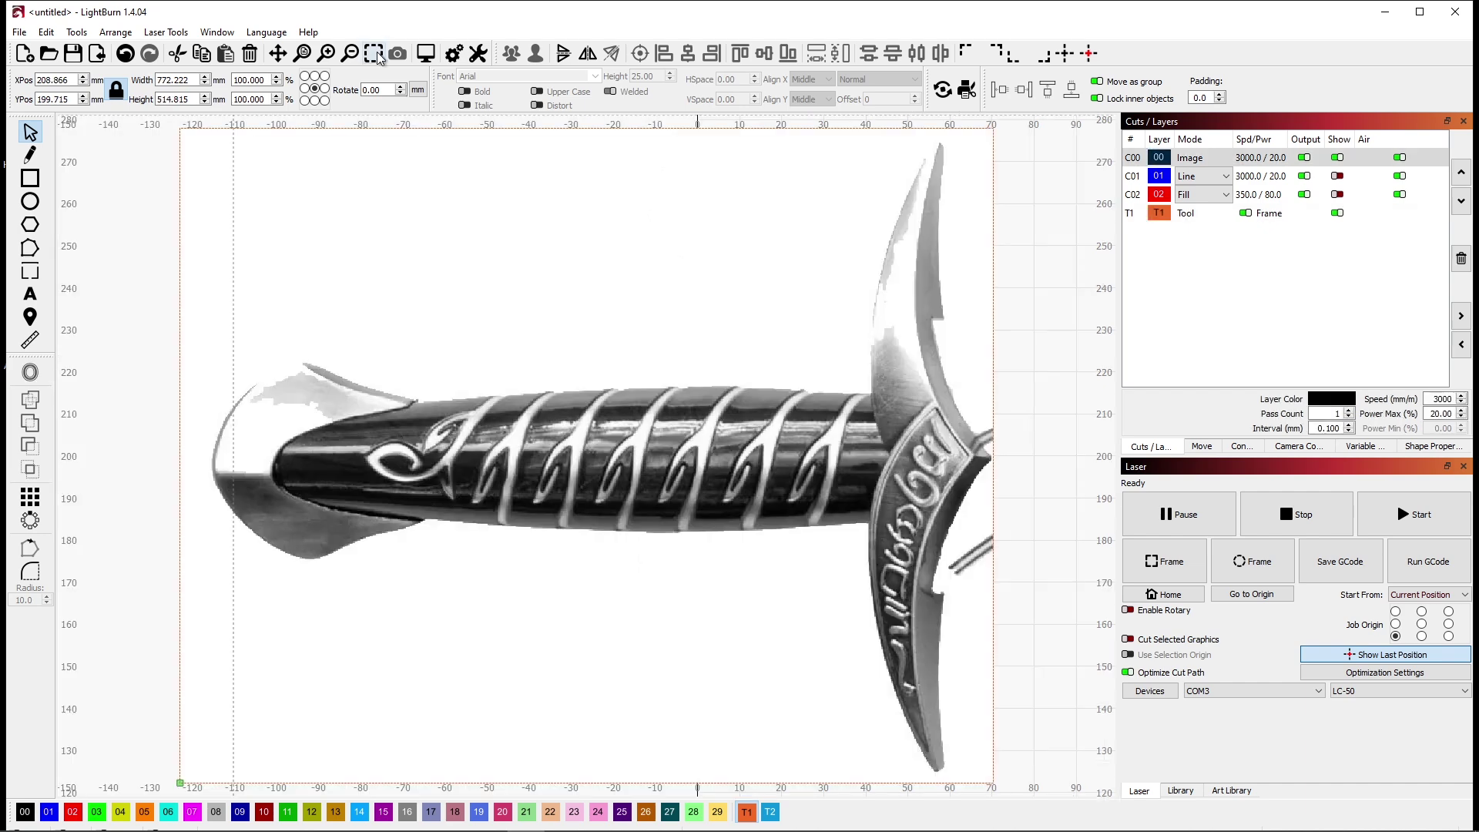
# Show the red scrollwork layer C02 and the blue blade outline layer C01 again, then select all
pyautogui.click(1337, 195)
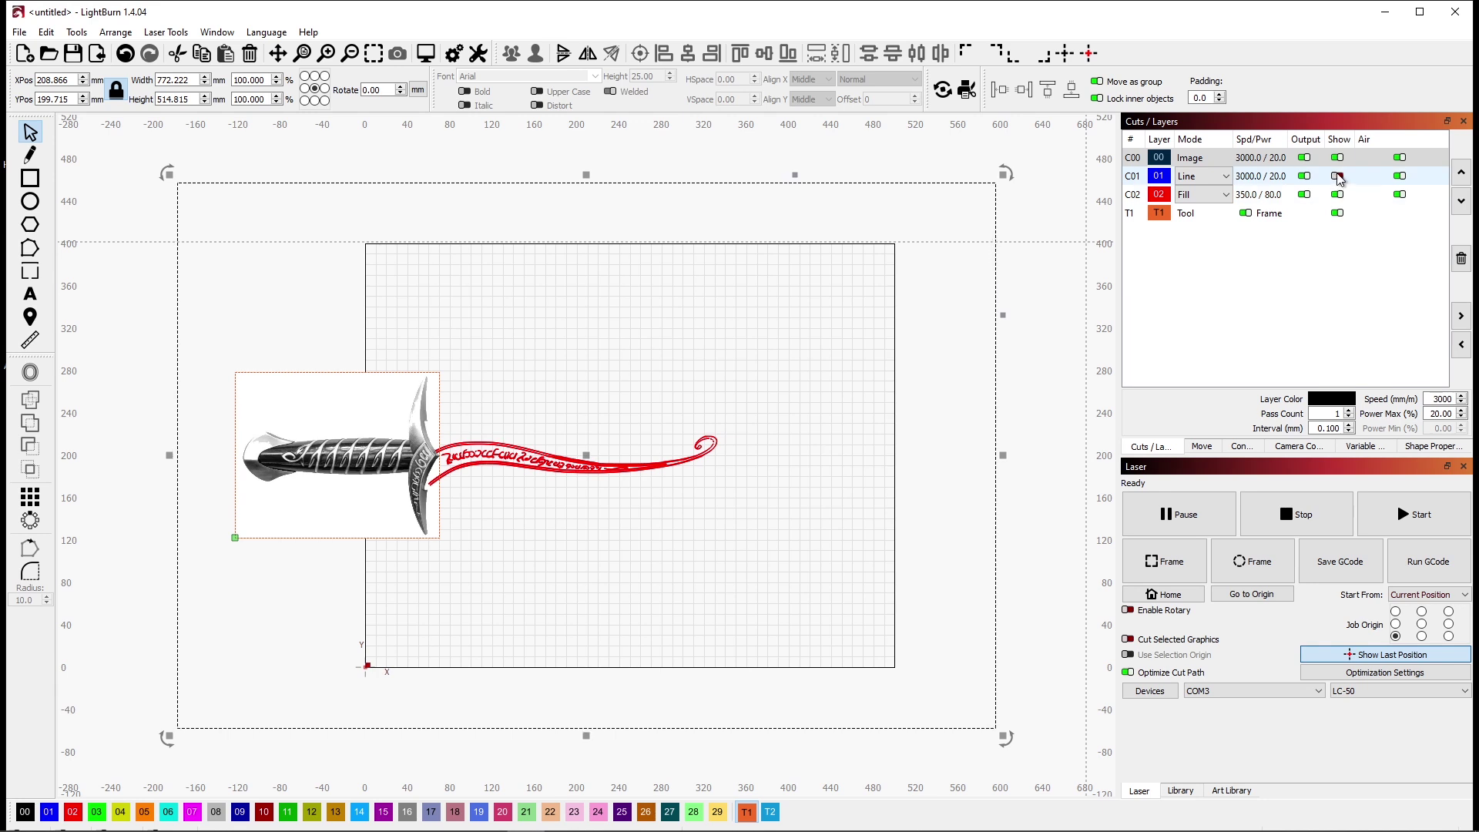
pyautogui.click(1338, 176)
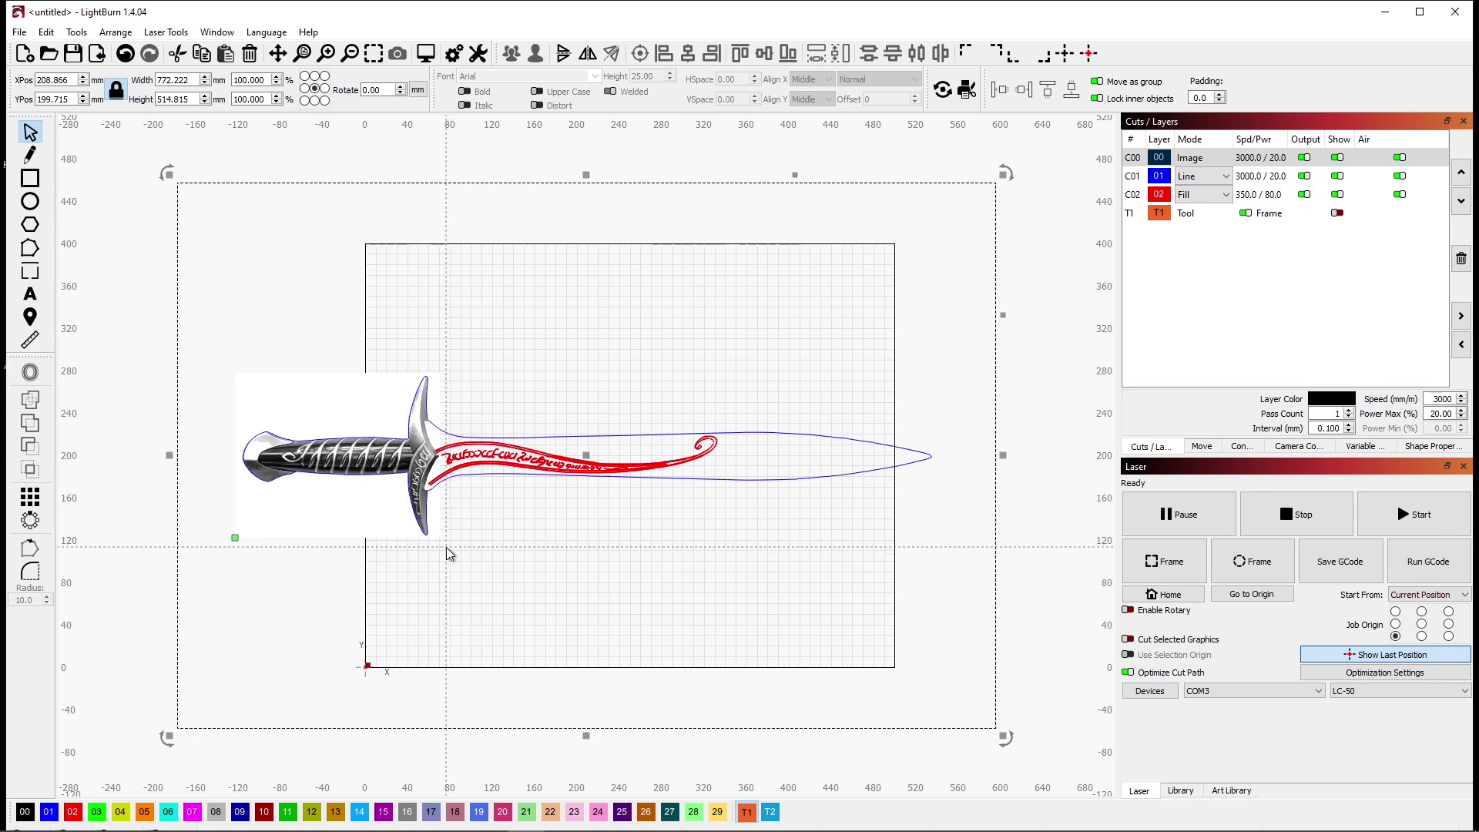
pyautogui.hotkey('ctrl', 'a')
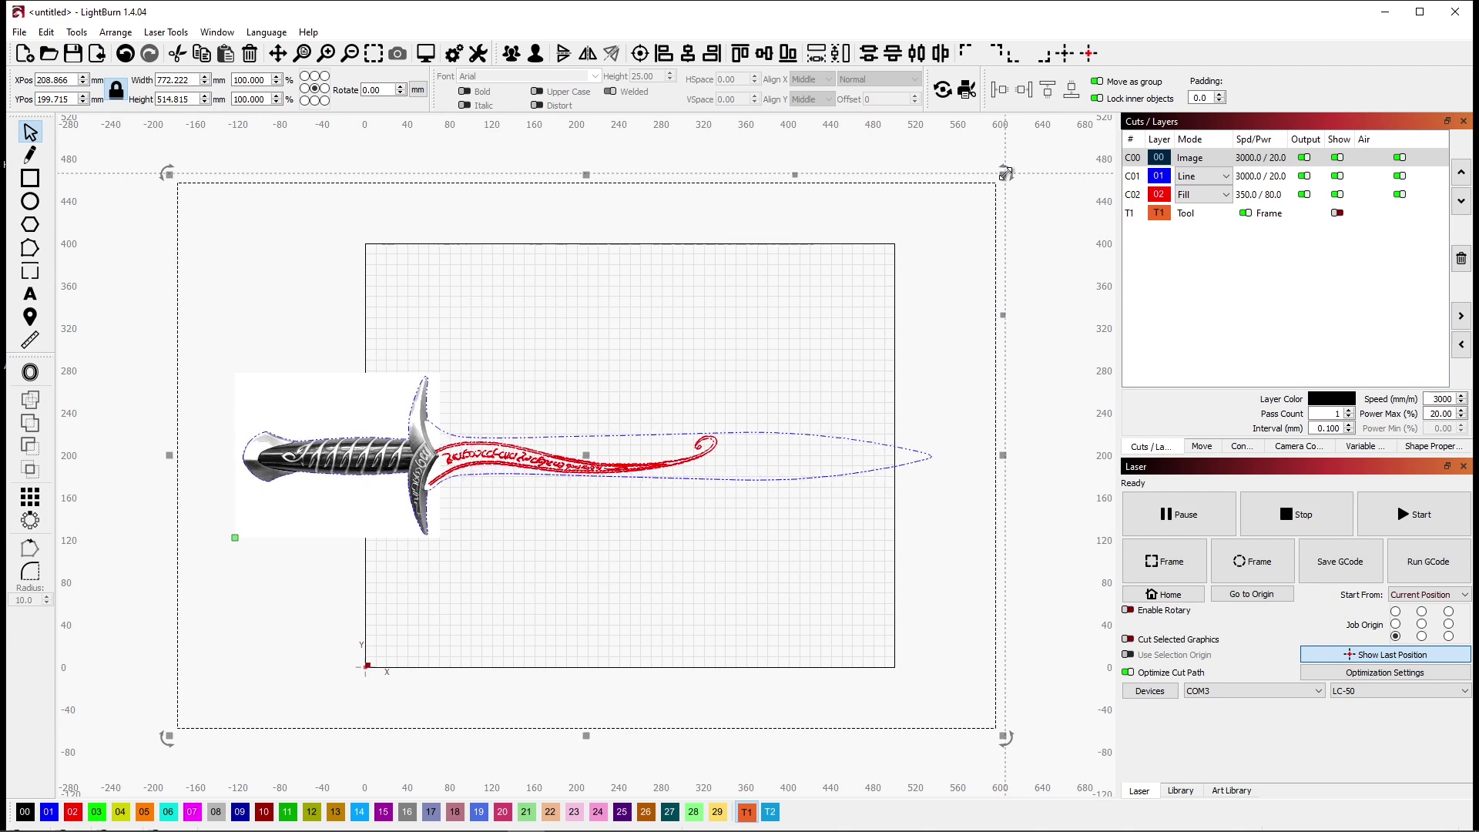
# Scale the dagger to about 581 × 387 mm, rotate it, and place it at the bed's bottom
pyautogui.moveTo(1005, 172); pyautogui.dragTo(845, 330)
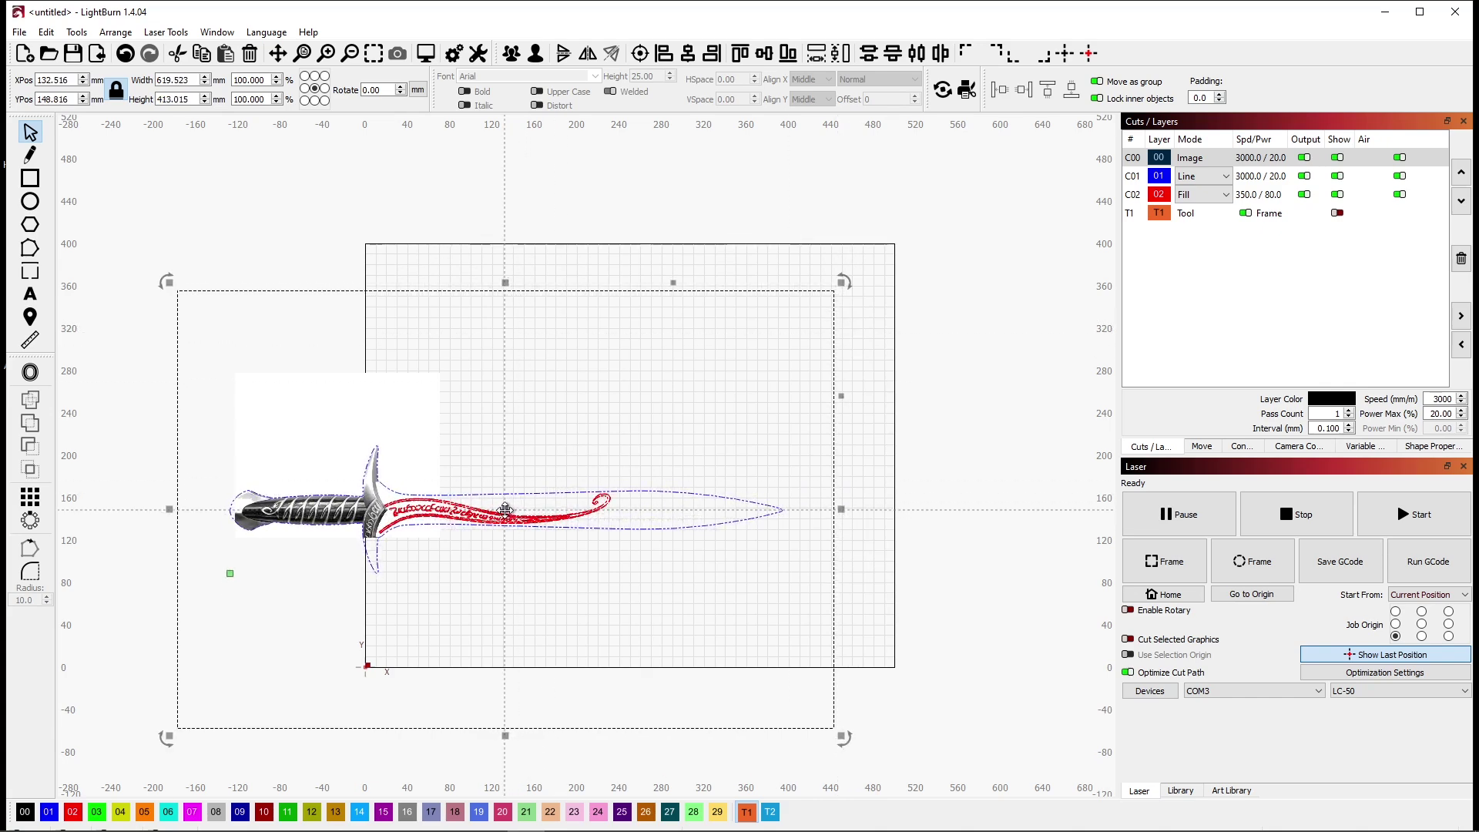
pyautogui.moveTo(506, 509); pyautogui.dragTo(647, 604)
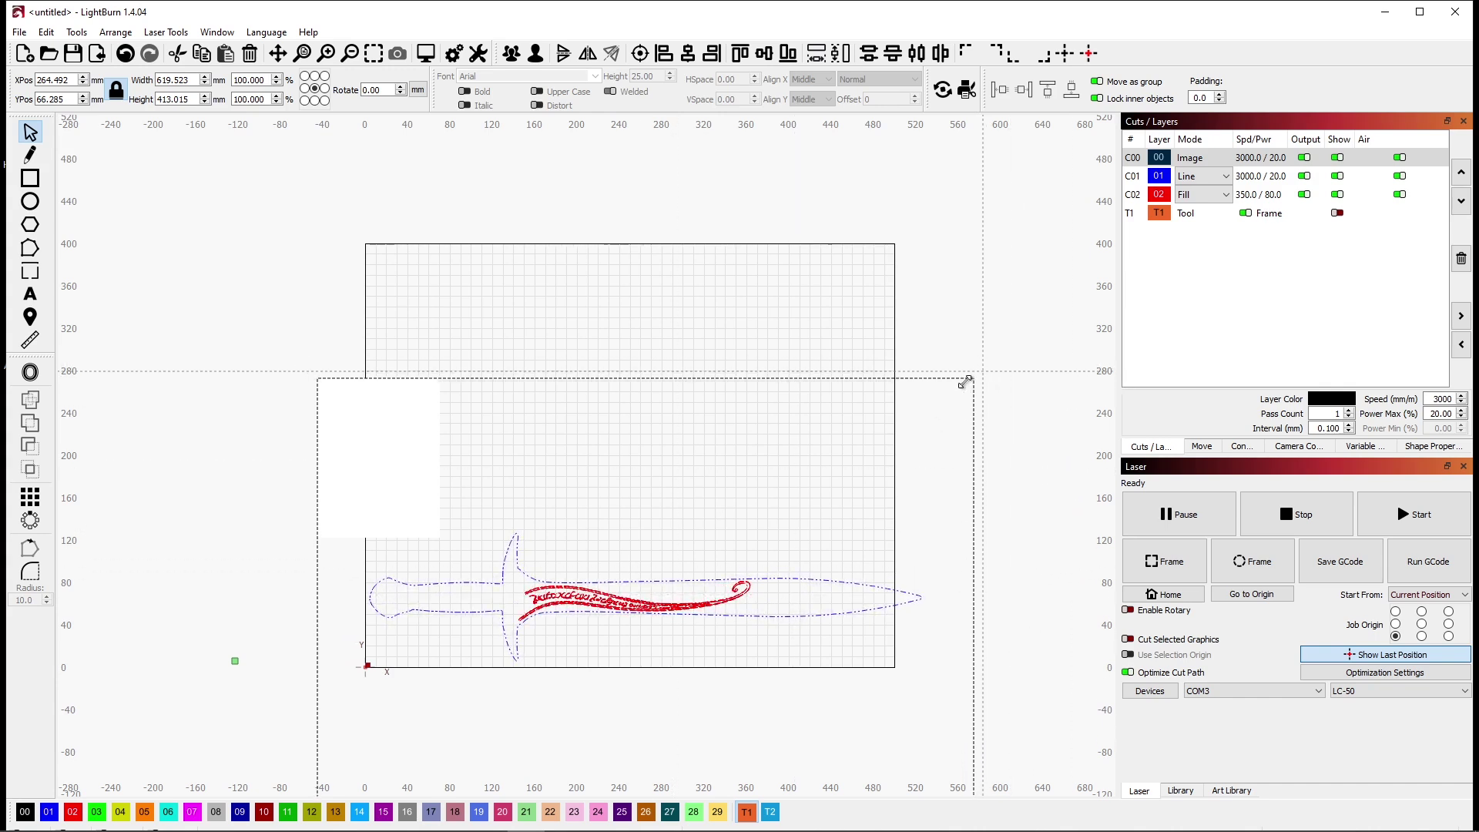
pyautogui.moveTo(965, 381); pyautogui.dragTo(943, 404)
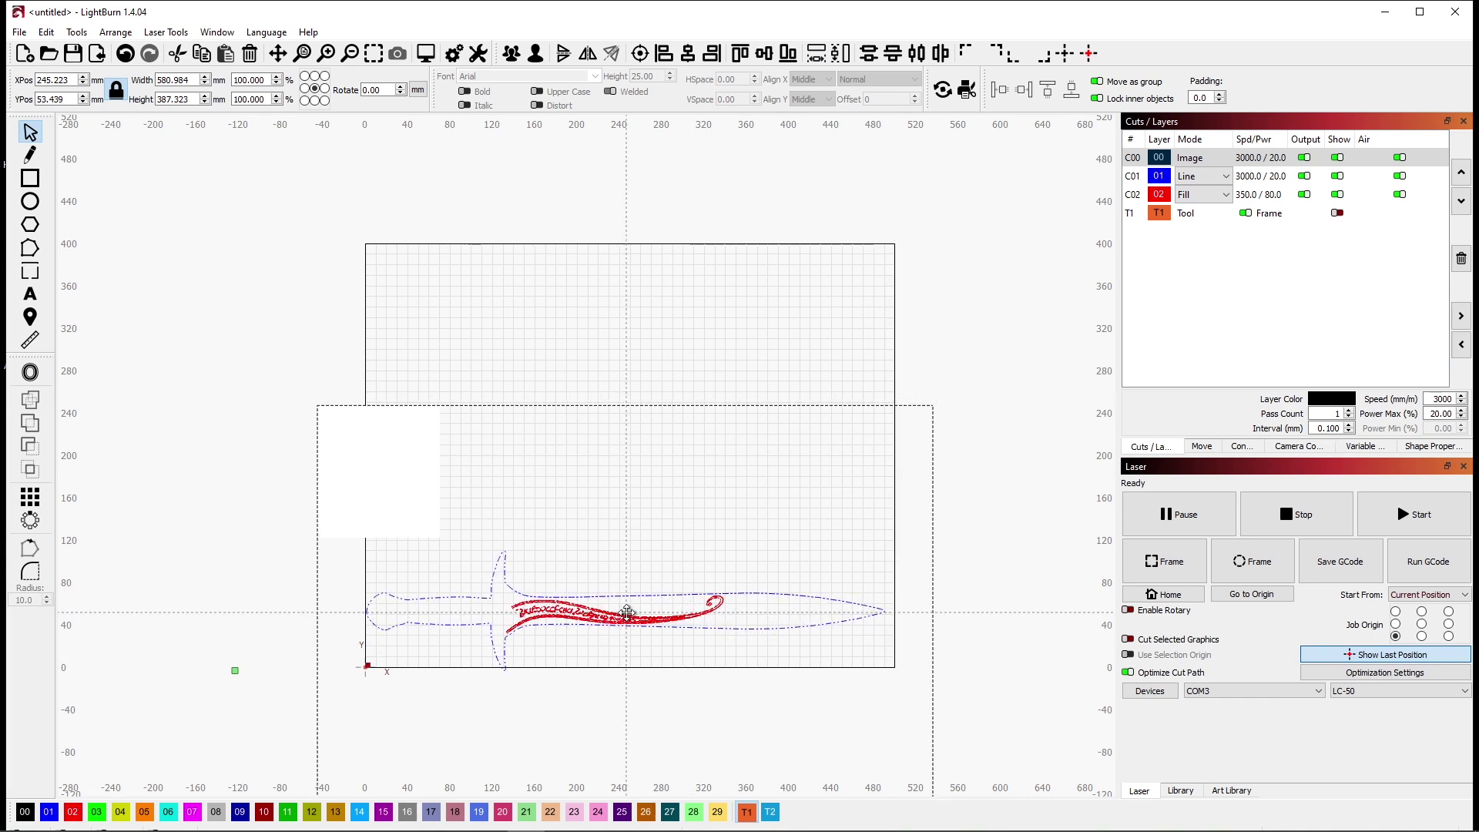
pyautogui.moveTo(627, 613); pyautogui.dragTo(630, 614)
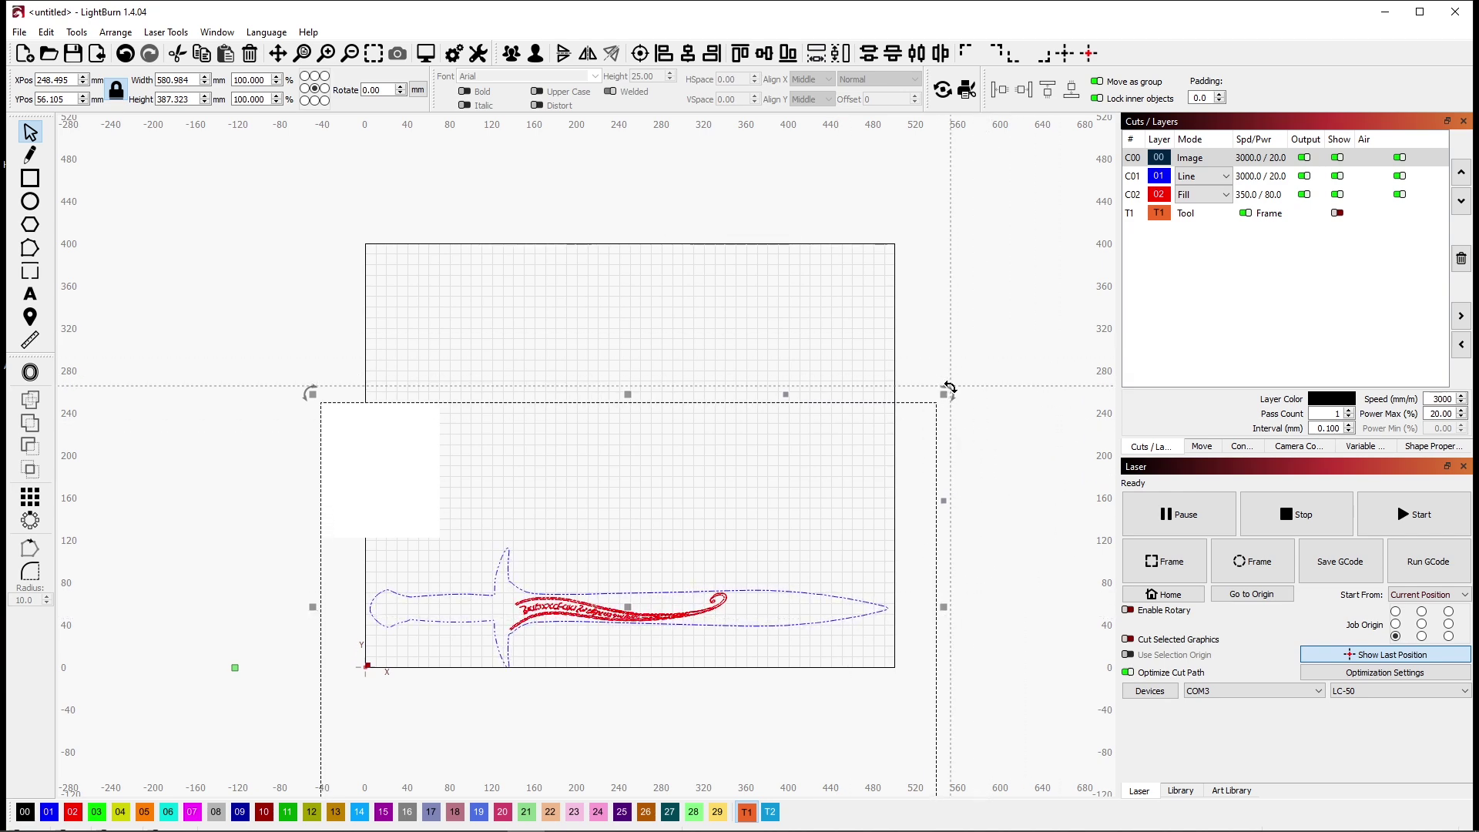
pyautogui.moveTo(949, 387); pyautogui.dragTo(765, 261)
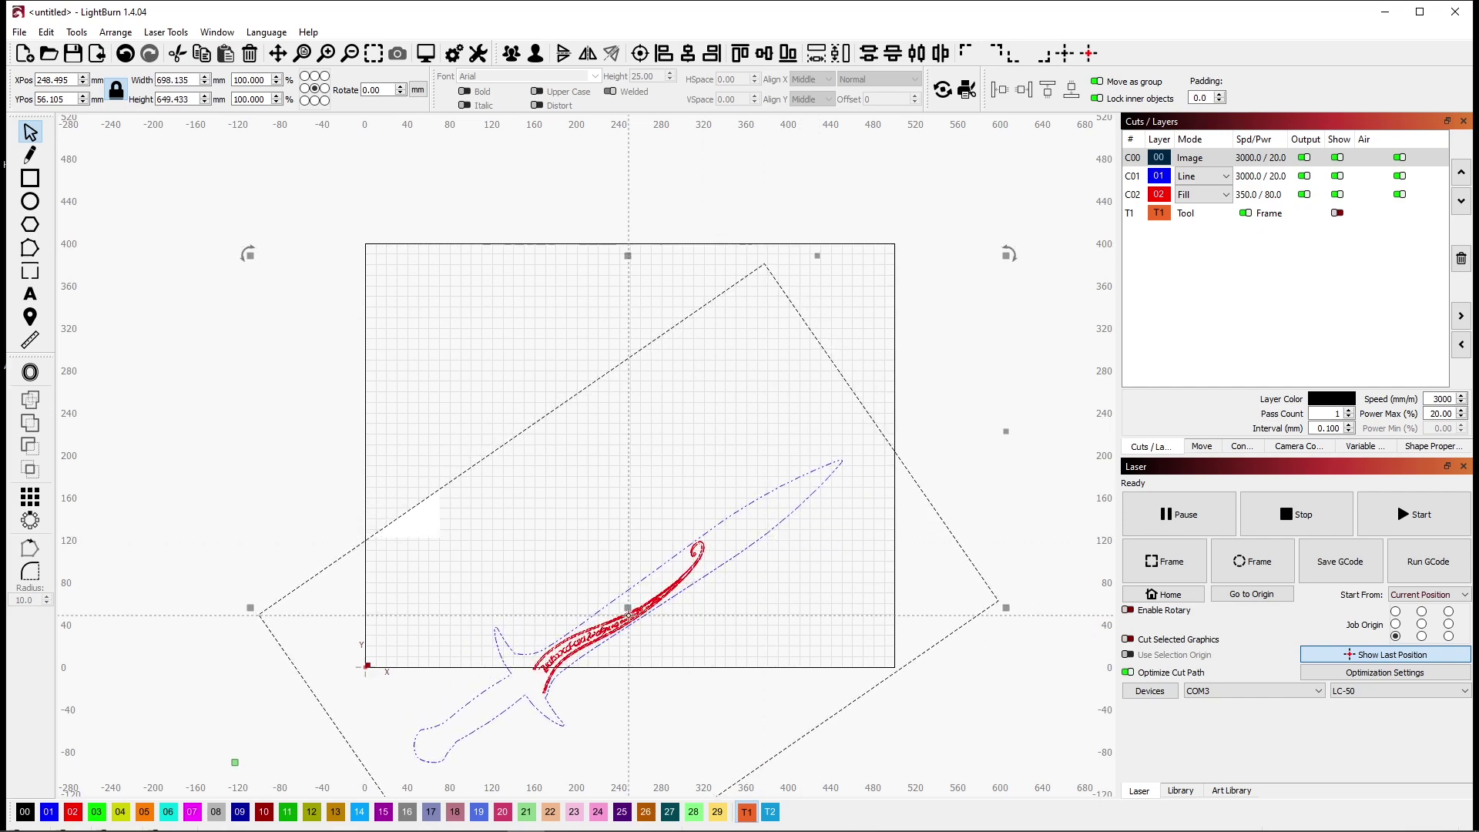
pyautogui.moveTo(621, 608); pyautogui.dragTo(597, 506)
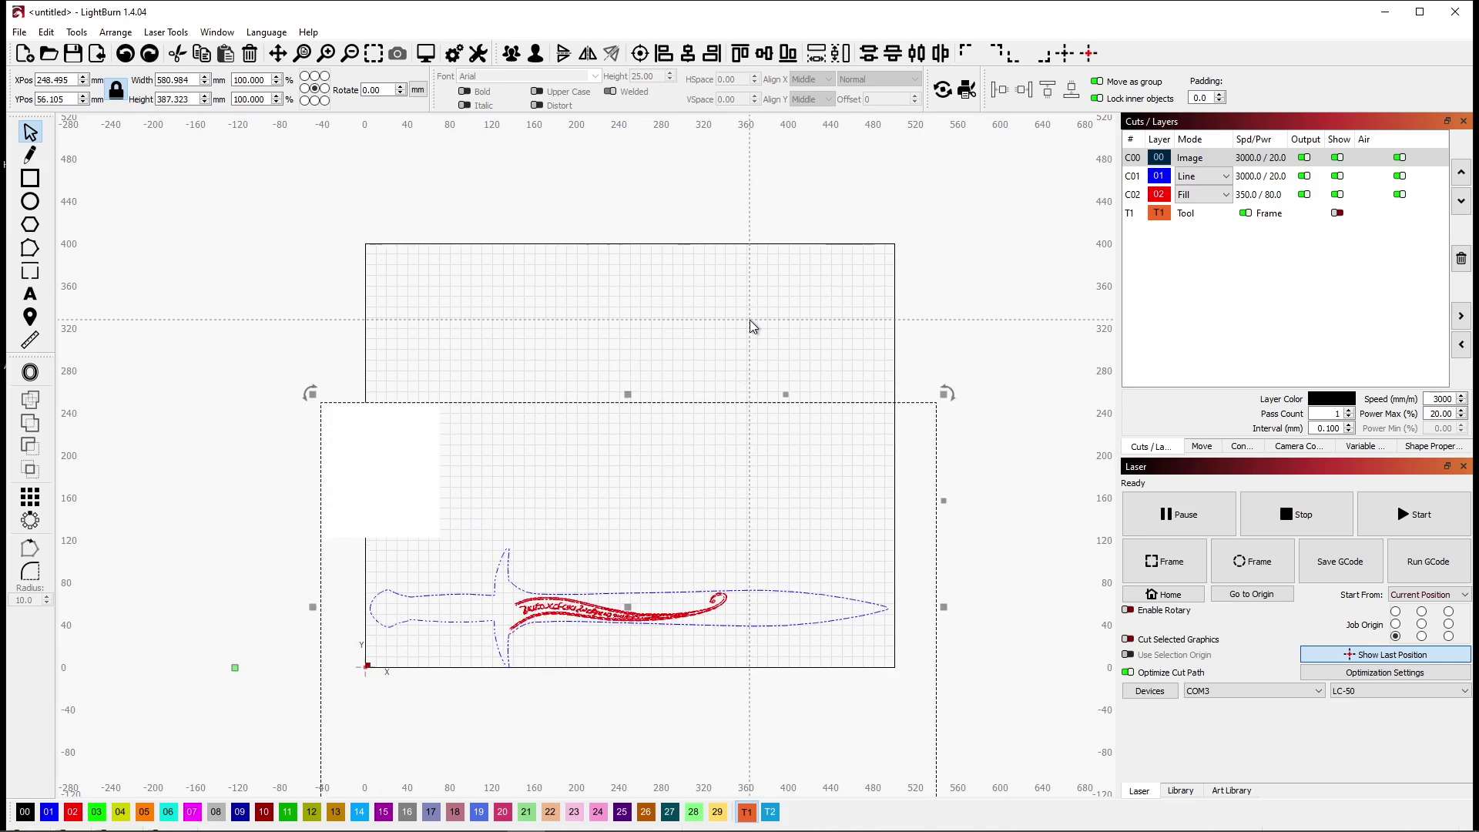
pyautogui.click(787, 329)
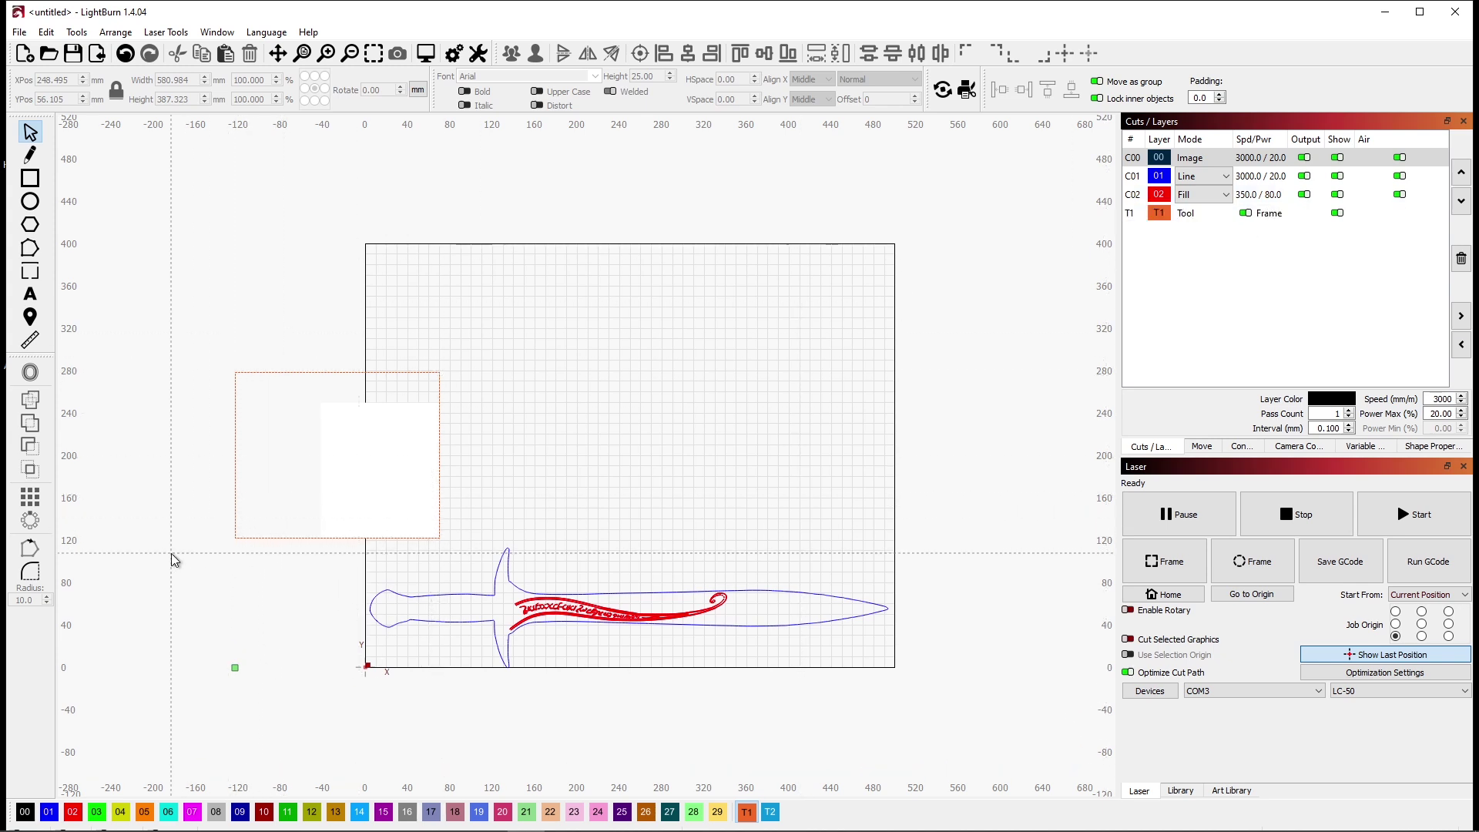
# Make tool frame layer T1 visible again and select everything on the canvas
pyautogui.hotkey('ctrl', 'a')
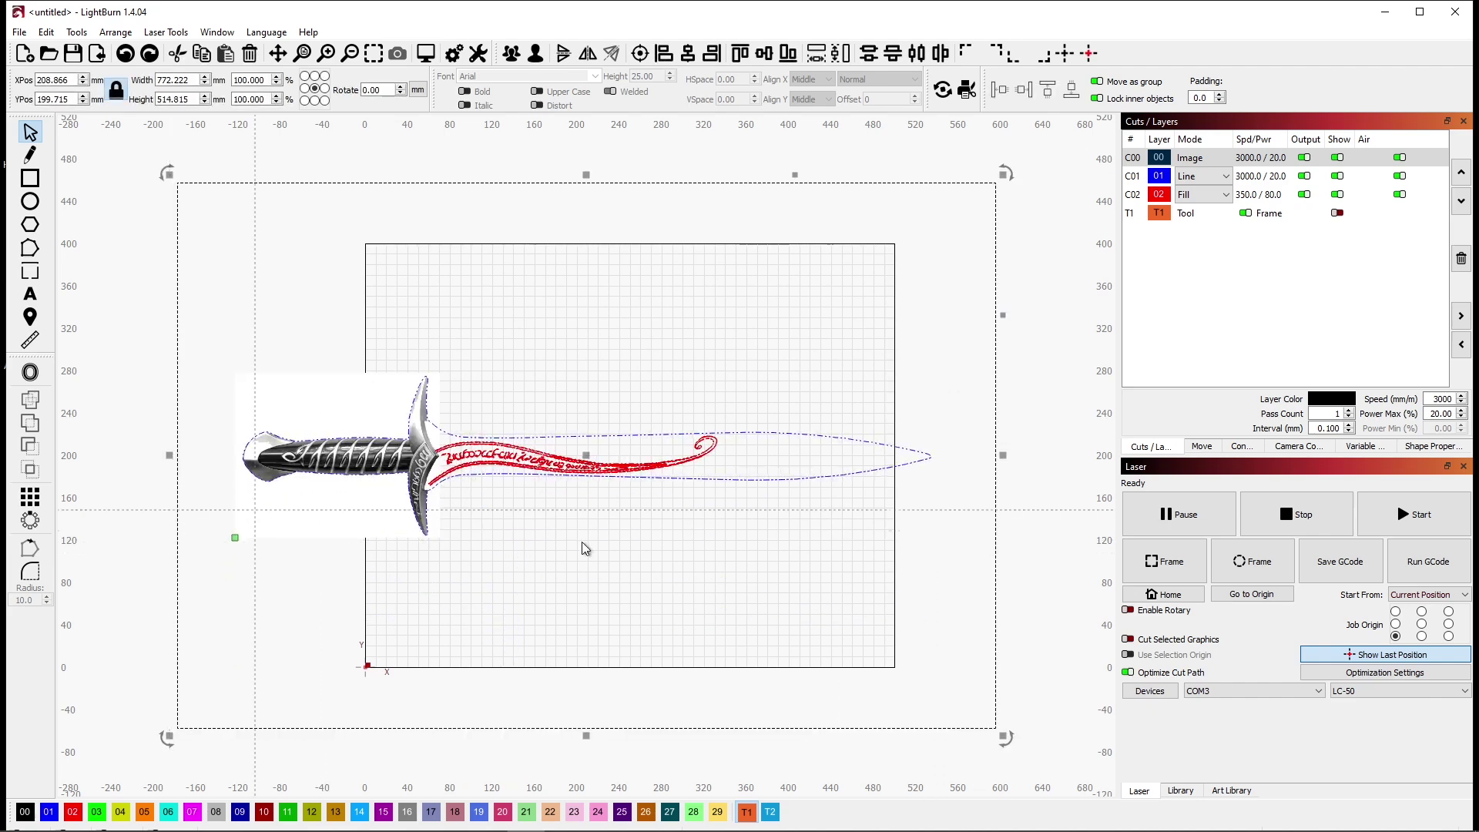
pyautogui.press('Escape')
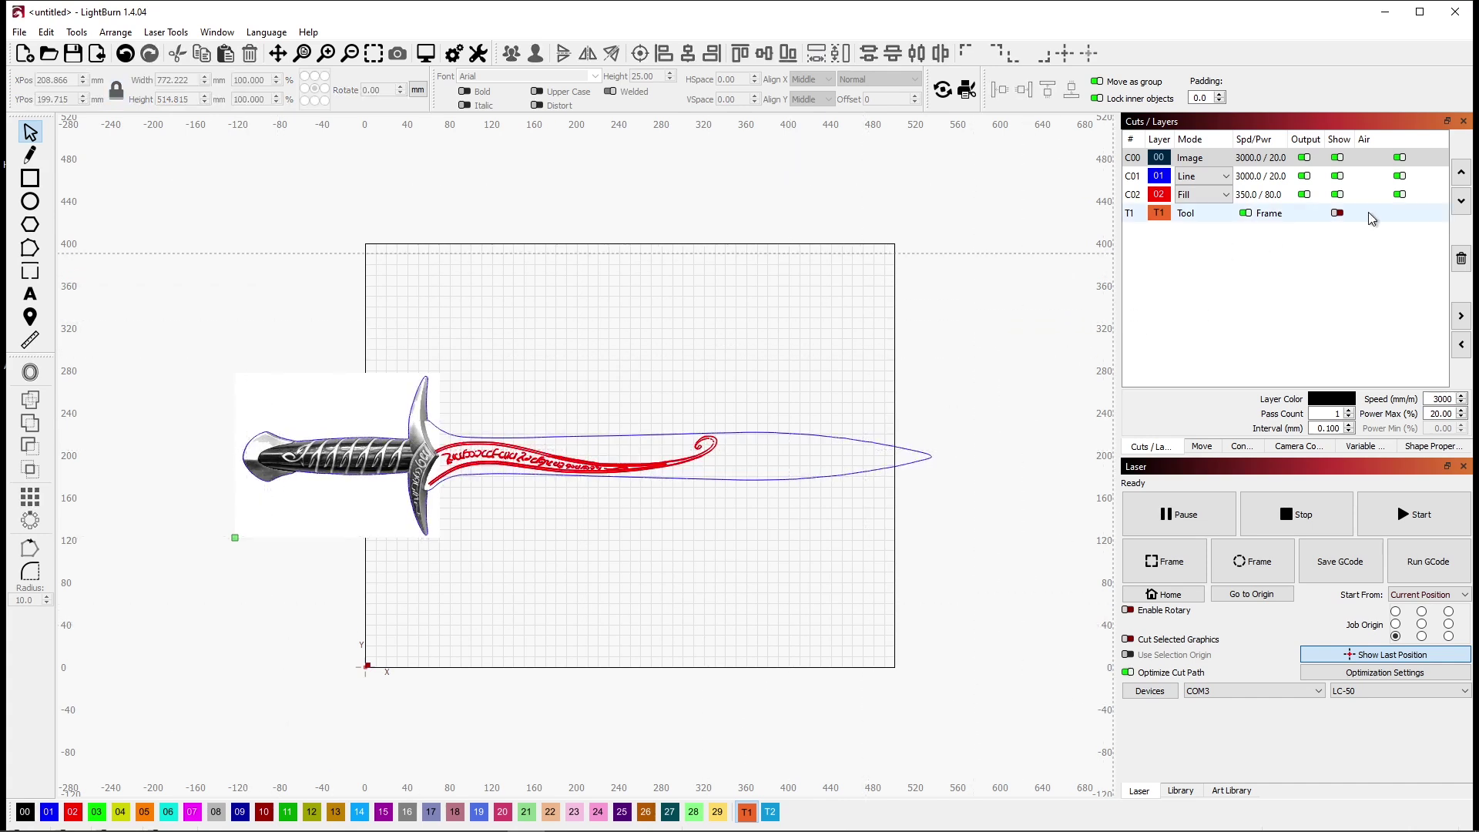
pyautogui.click(1337, 213)
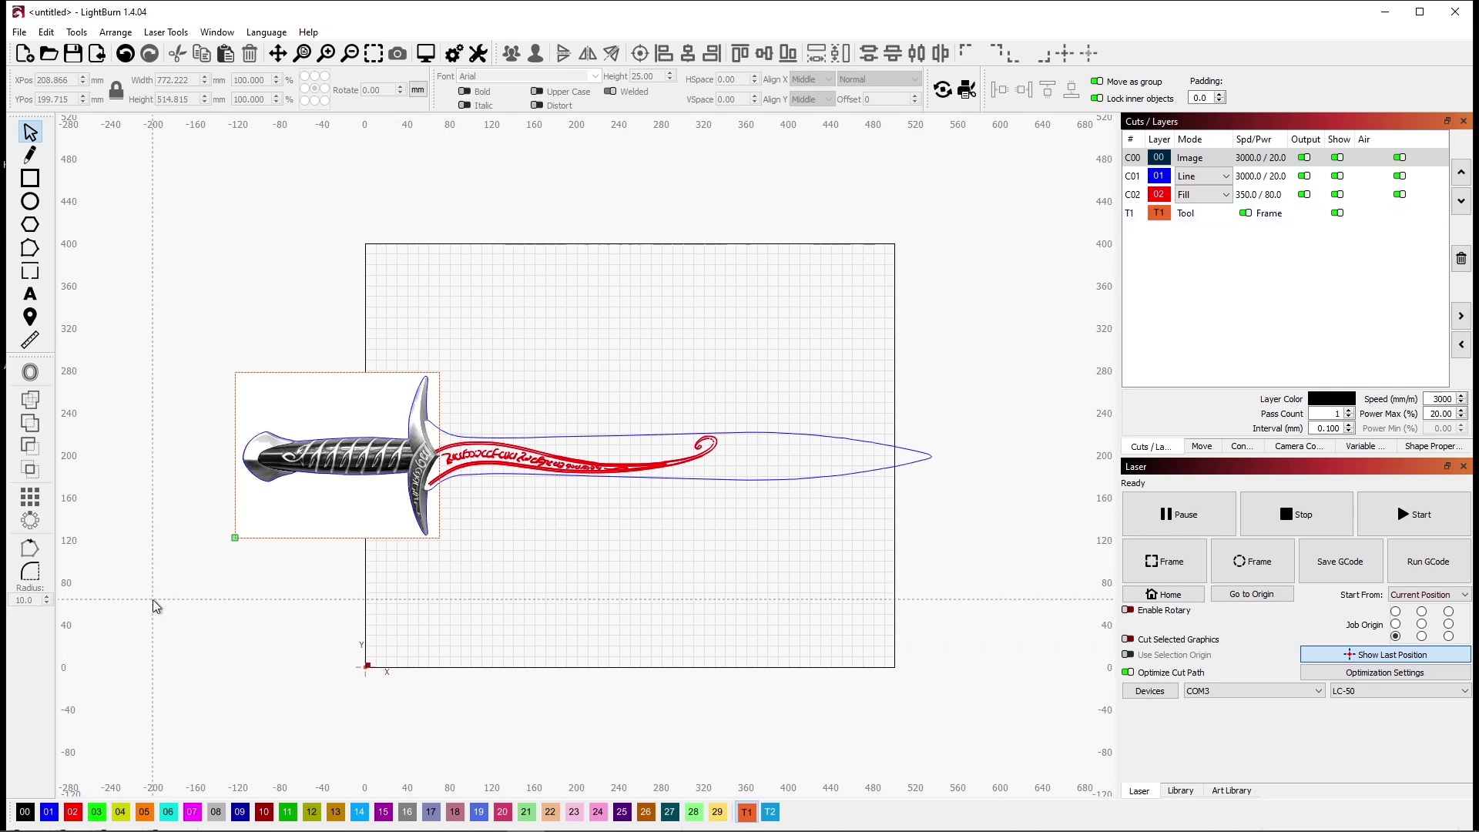
pyautogui.hotkey('ctrl', 'a')
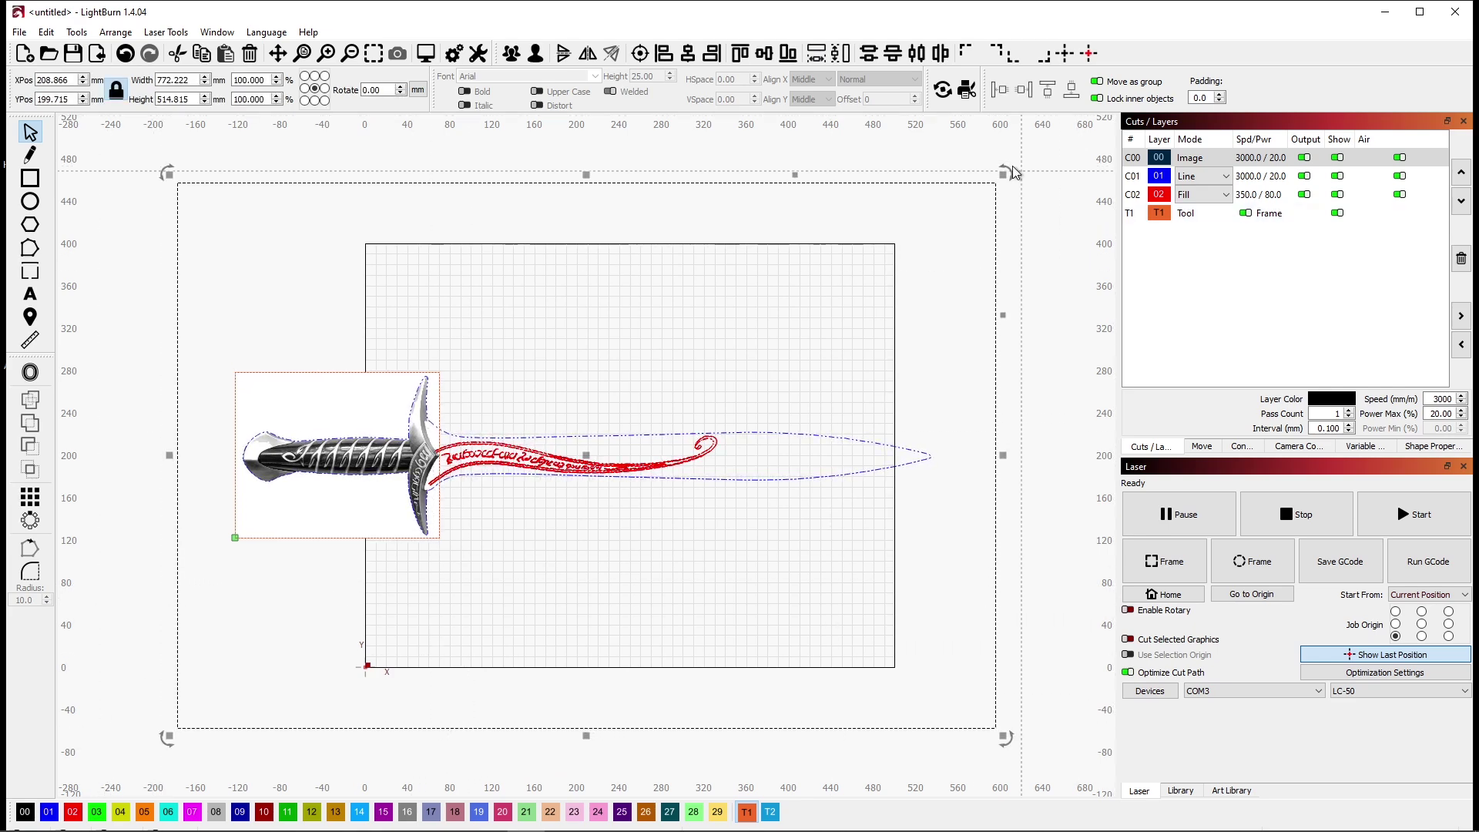
# Scale the sword to about 573.7 × 382.5 mm and set it on the bottom-left origin
pyautogui.moveTo(1004, 174); pyautogui.dragTo(799, 327)
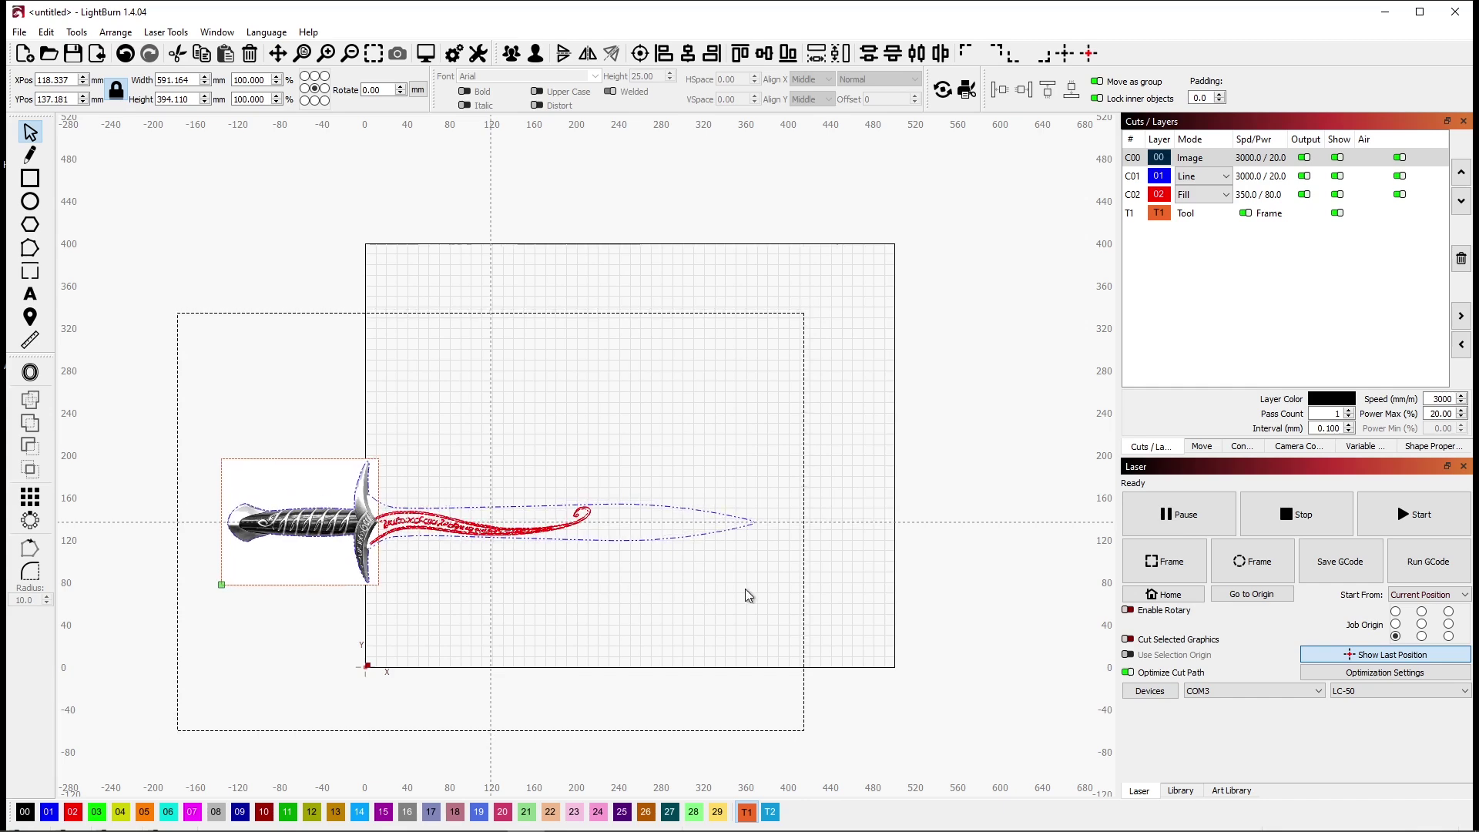
pyautogui.moveTo(435, 531); pyautogui.dragTo(641, 611)
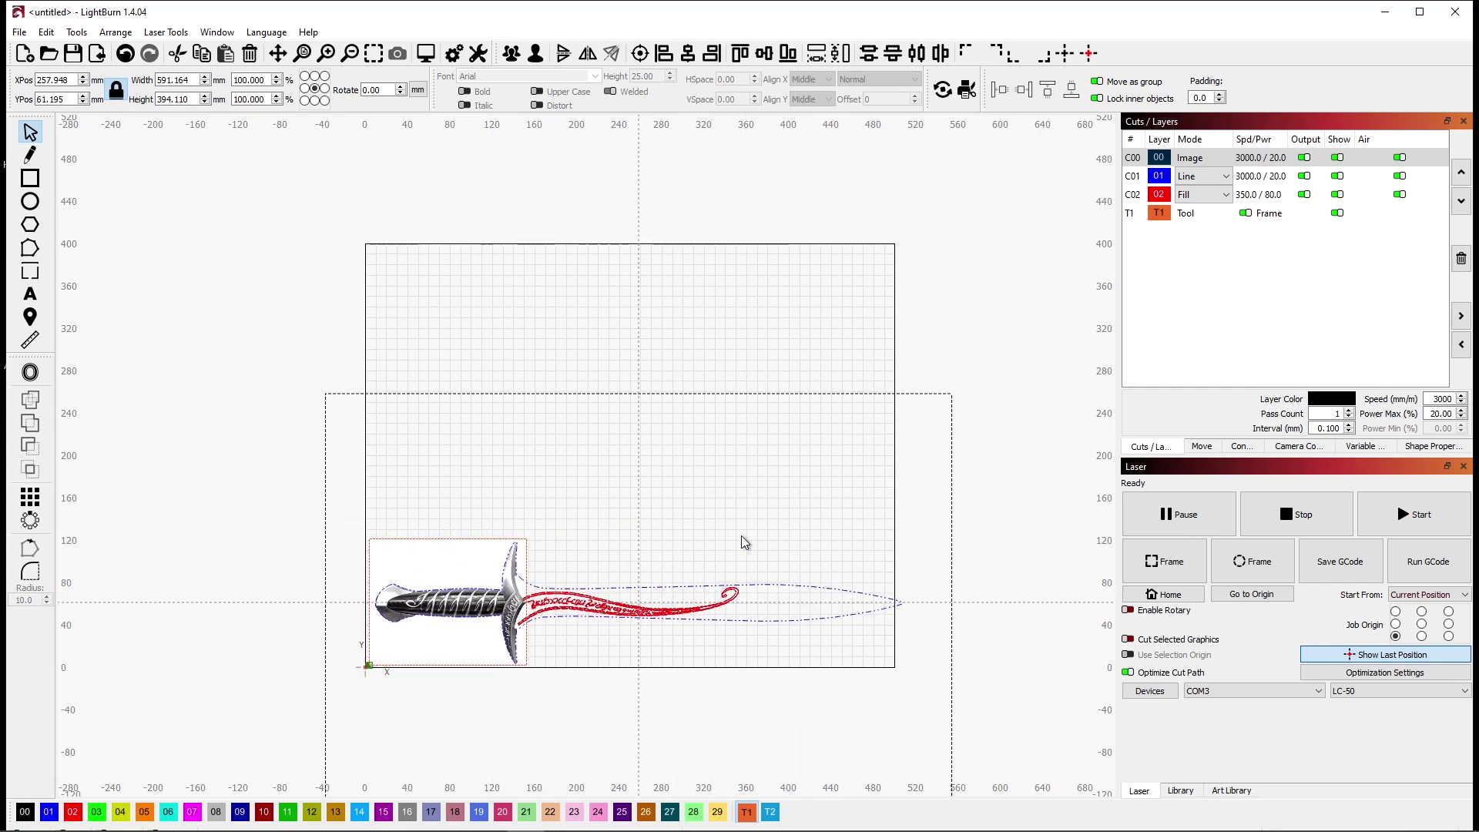
pyautogui.moveTo(954, 395); pyautogui.dragTo(933, 405)
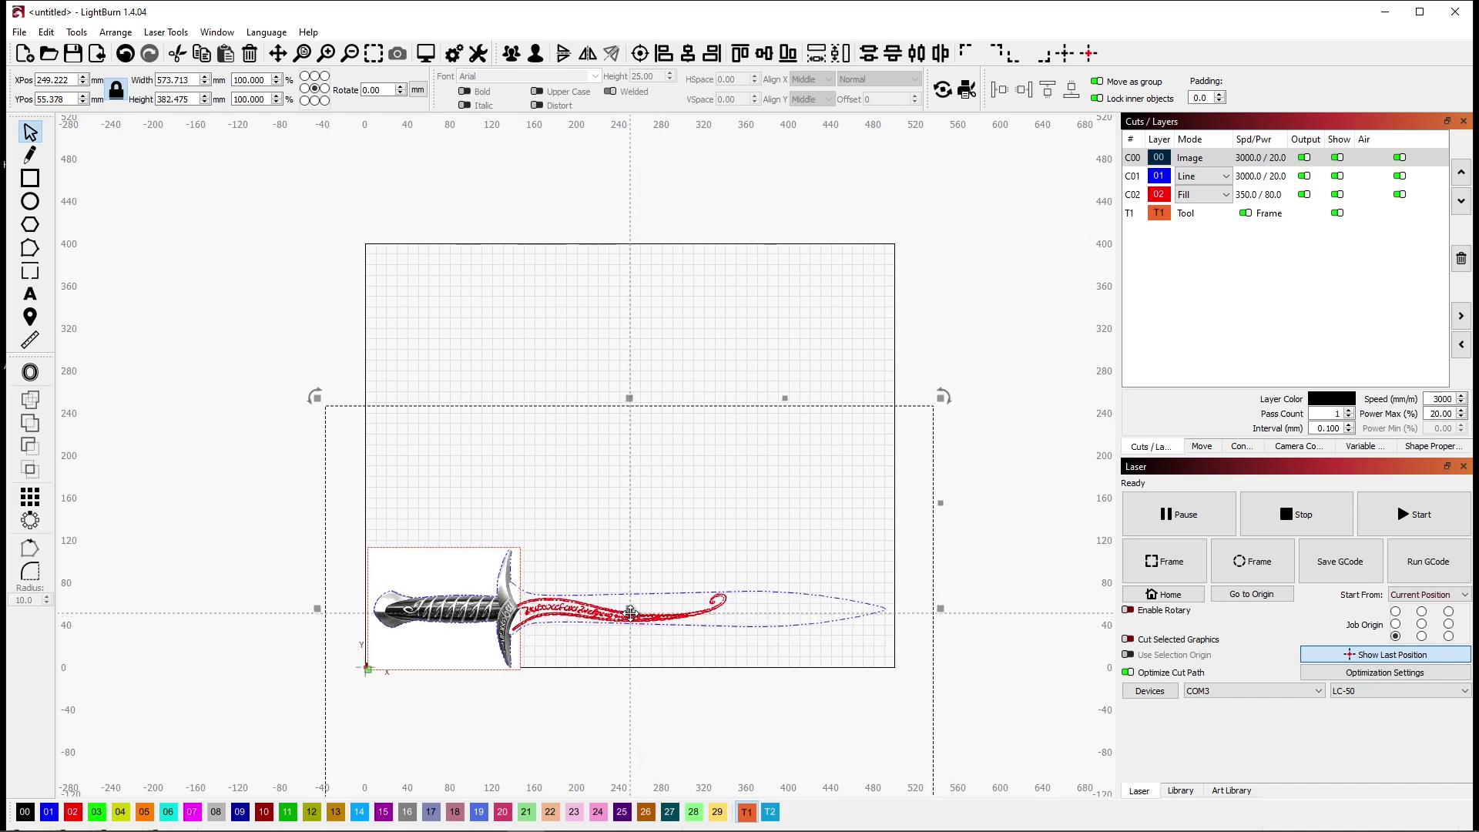
pyautogui.moveTo(632, 618); pyautogui.dragTo(628, 611)
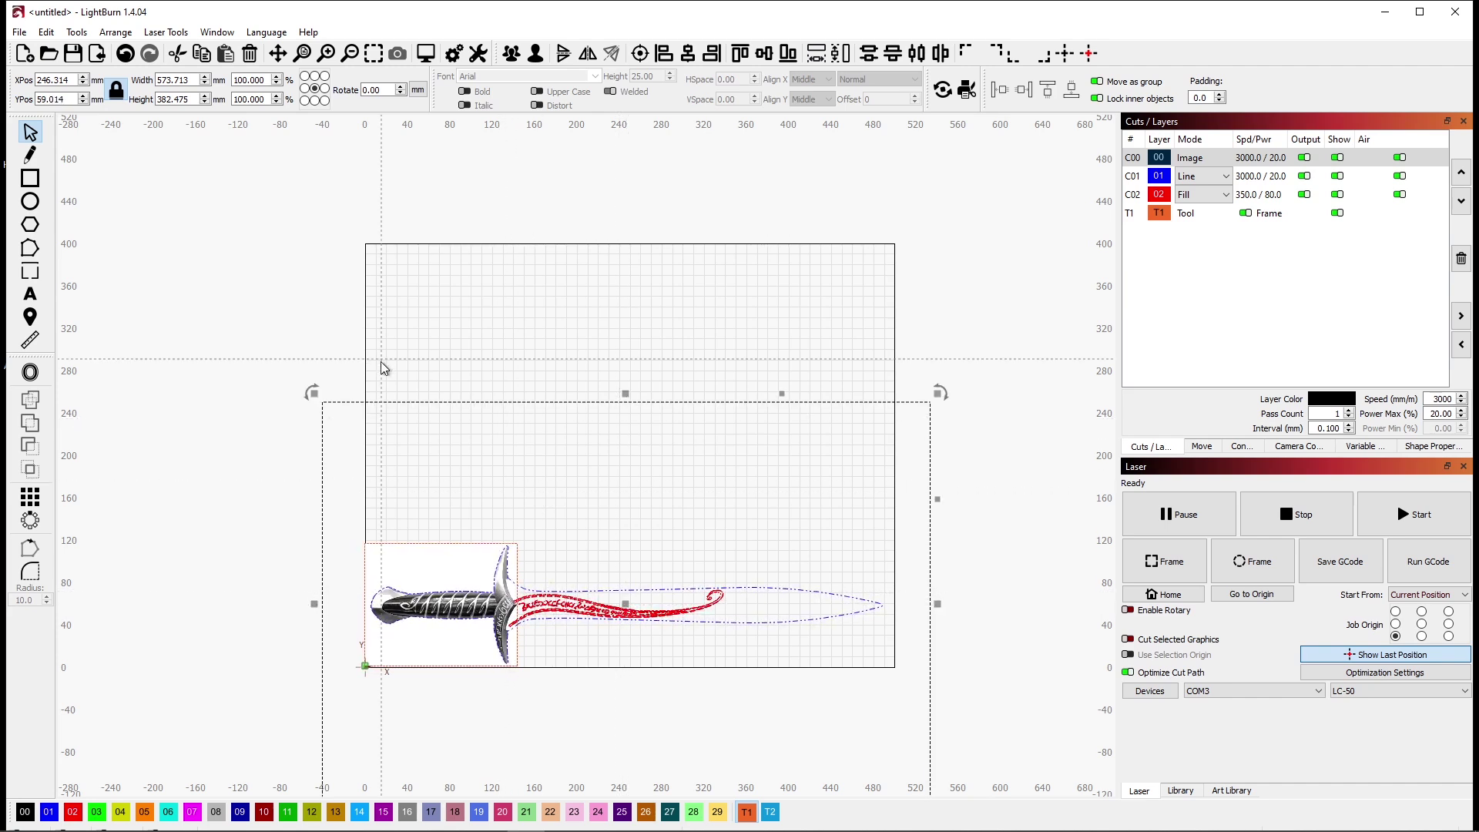
# Reorder the layers so the Line layer C01 runs after the Fill layer C02
pyautogui.click(290, 312)
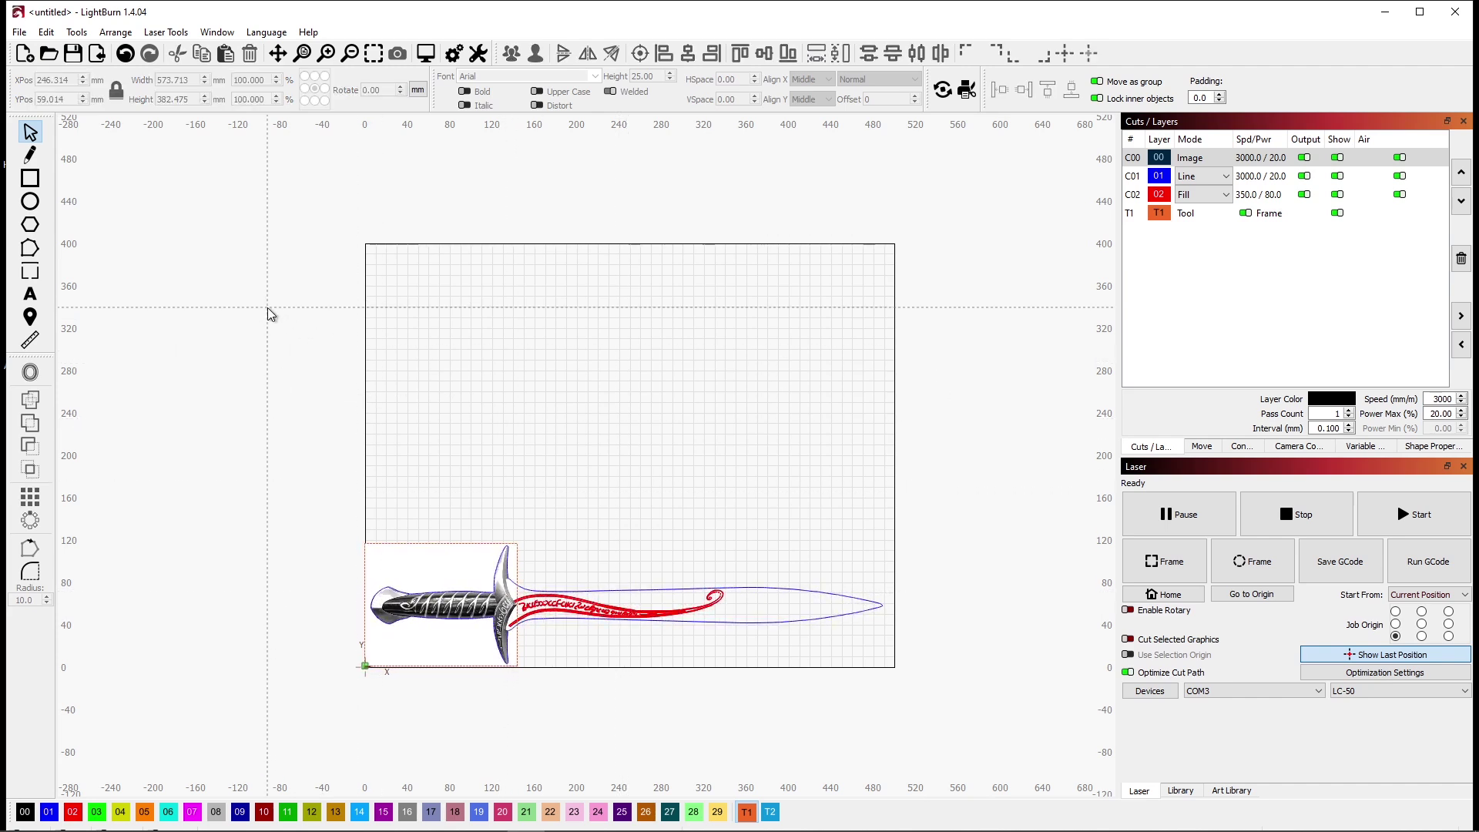
pyautogui.scroll(3, 687, 475)
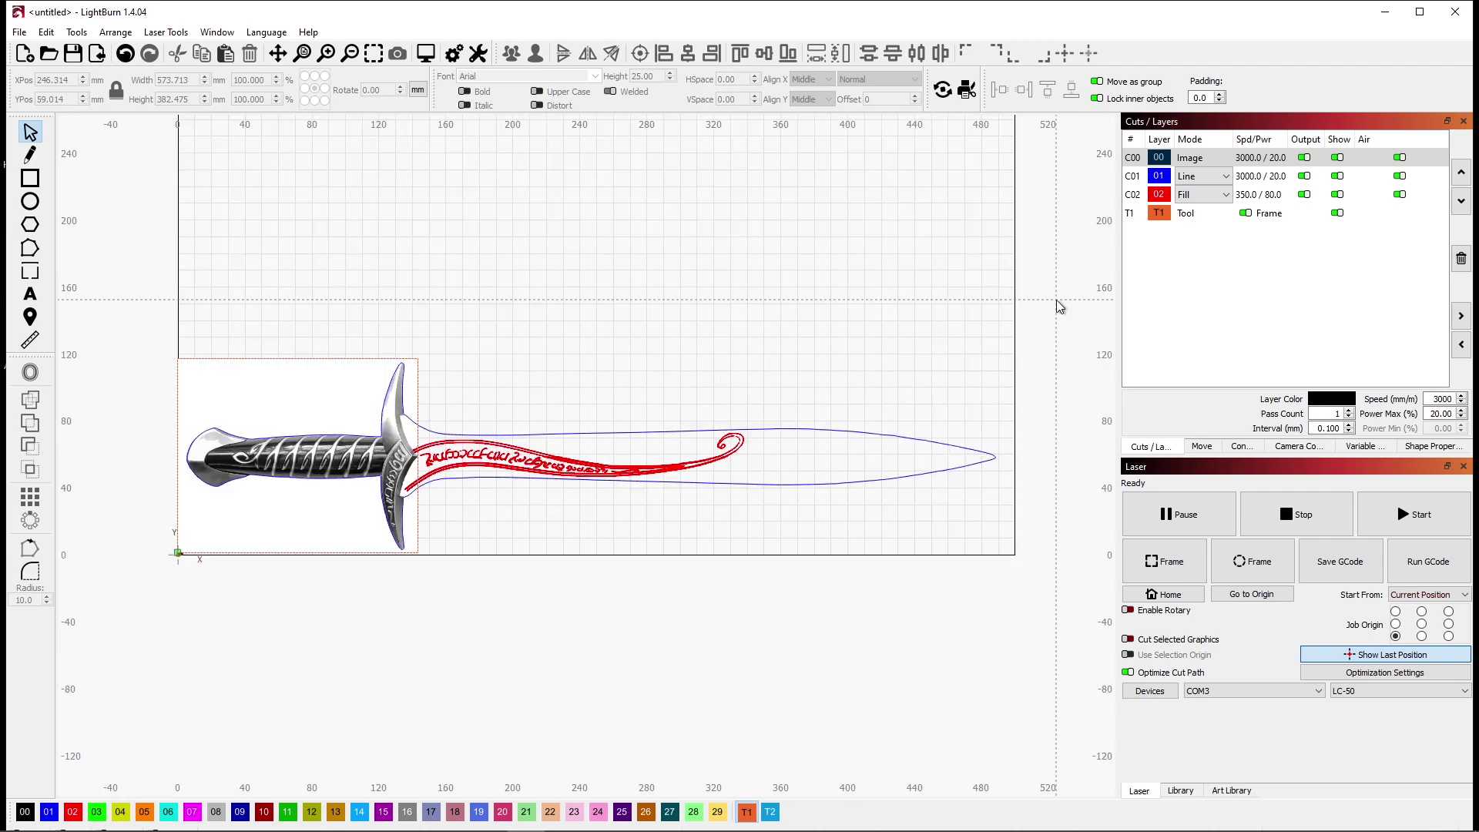
pyautogui.click(1135, 177)
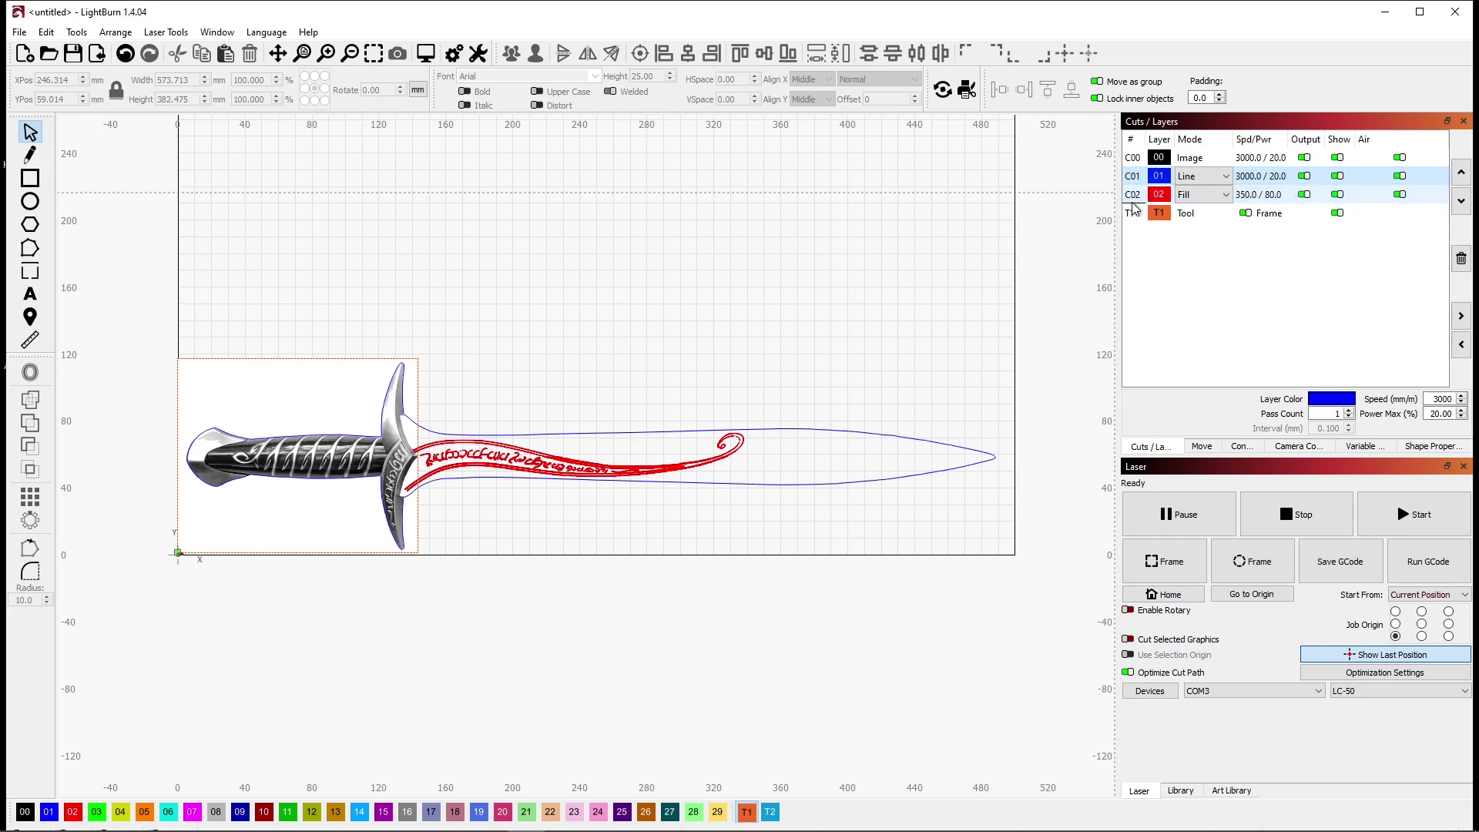
pyautogui.moveTo(1133, 208); pyautogui.dragTo(1134, 208)
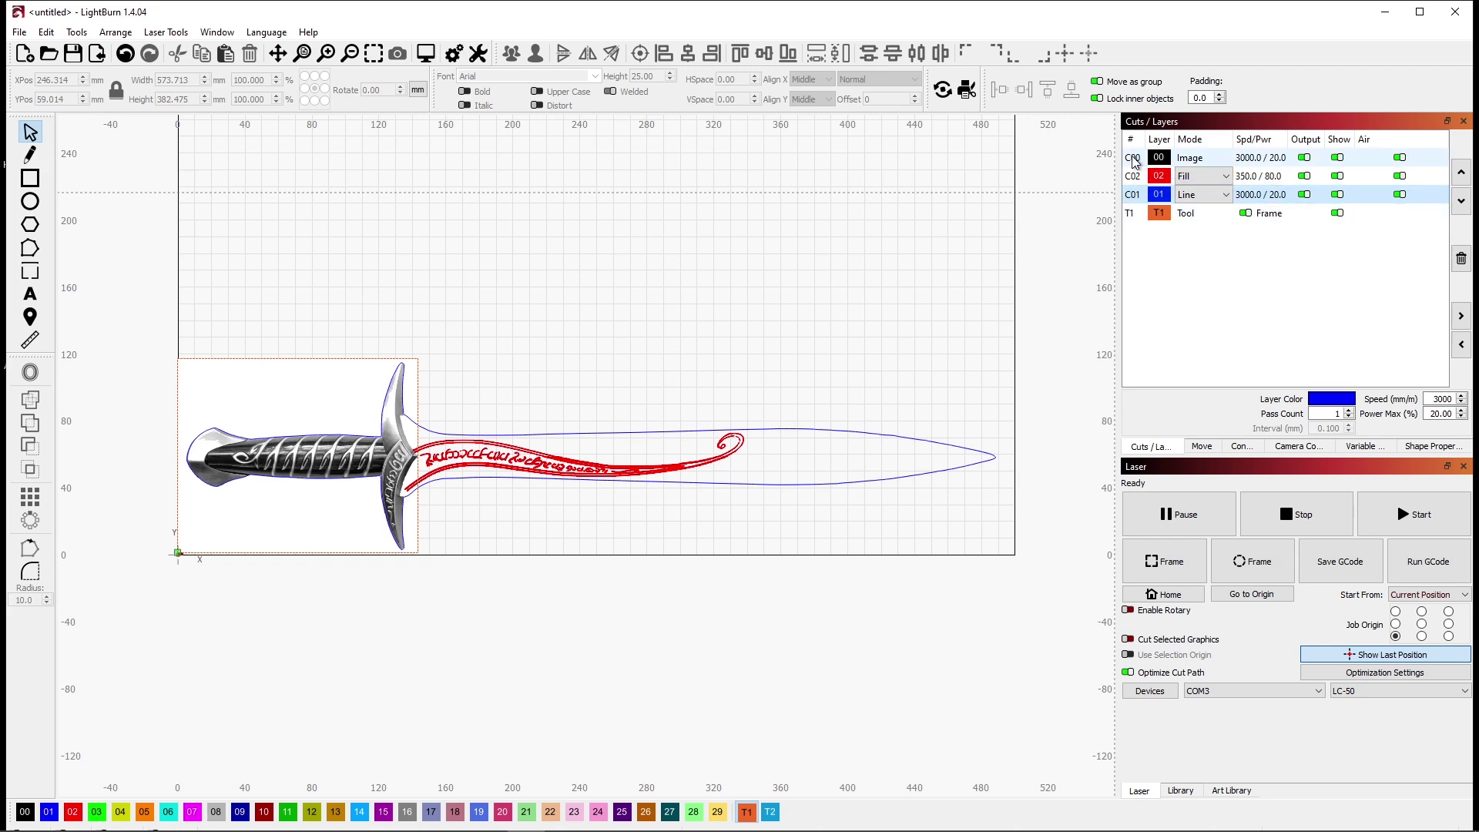
# Assign the Plywood > Brown > Etch Image library preset to the Image layer
pyautogui.click(1135, 161)
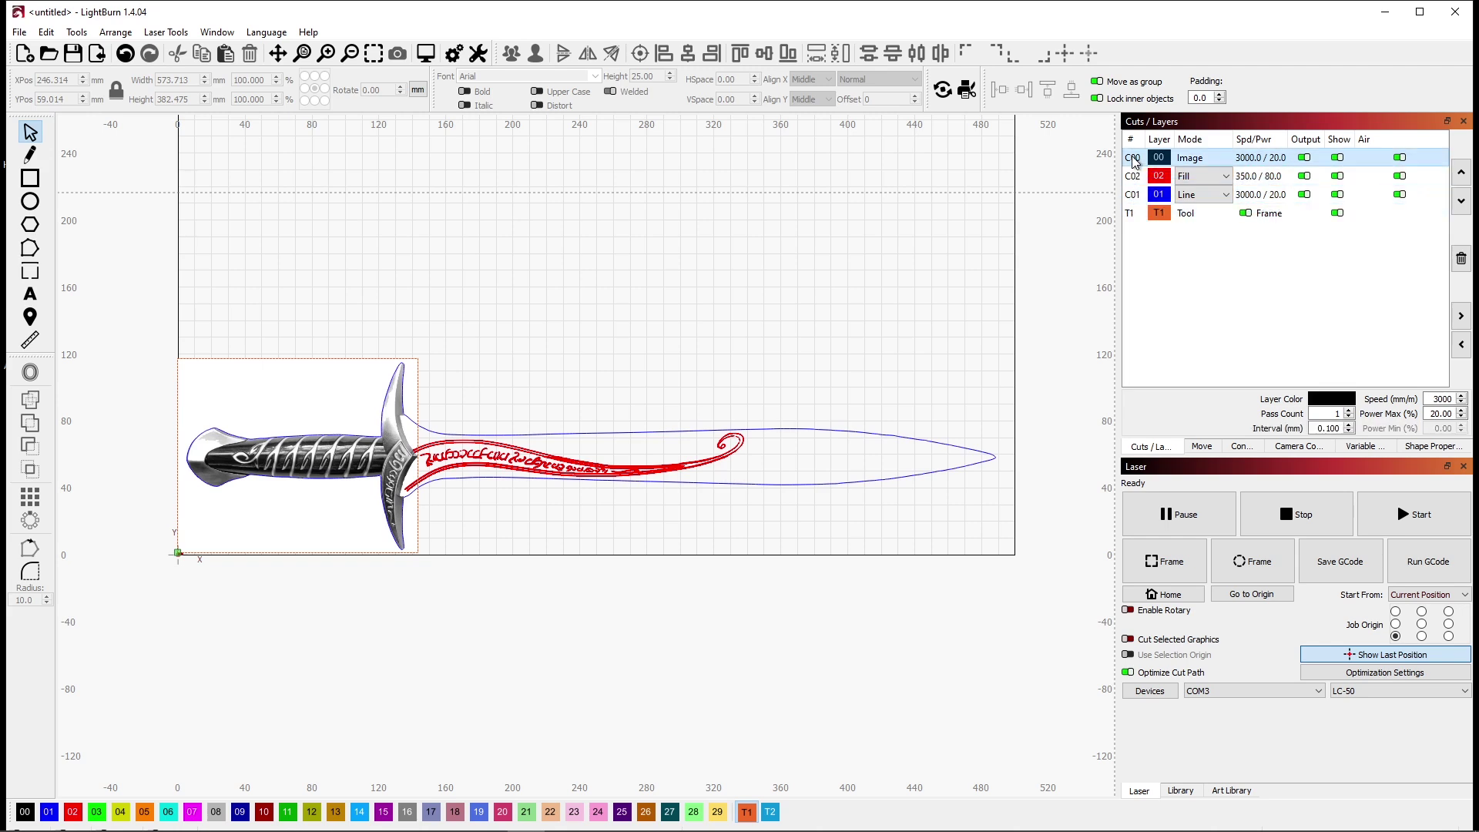
pyautogui.click(1170, 794)
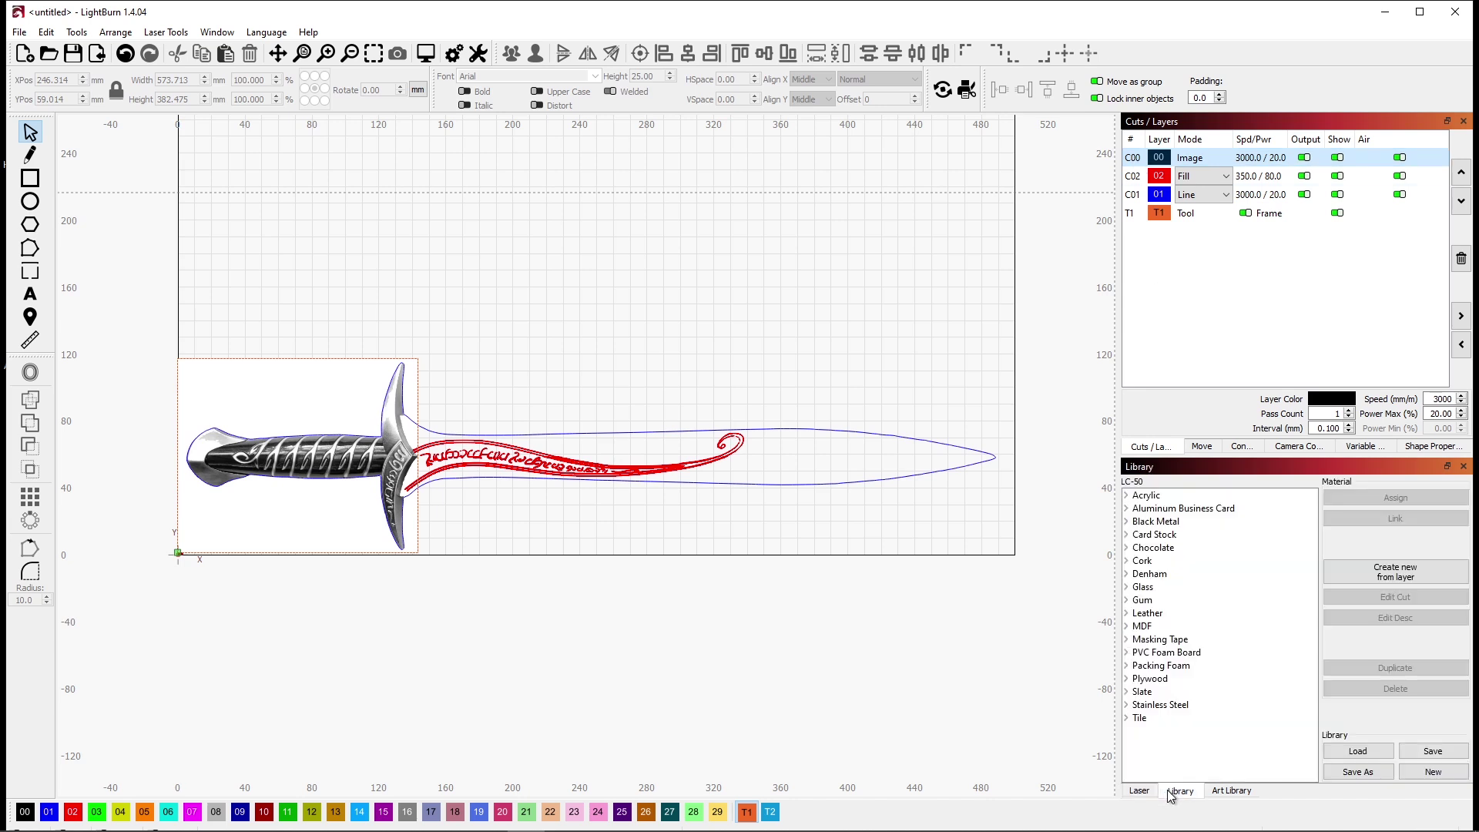
pyautogui.click(1127, 678)
pyautogui.click(1134, 691)
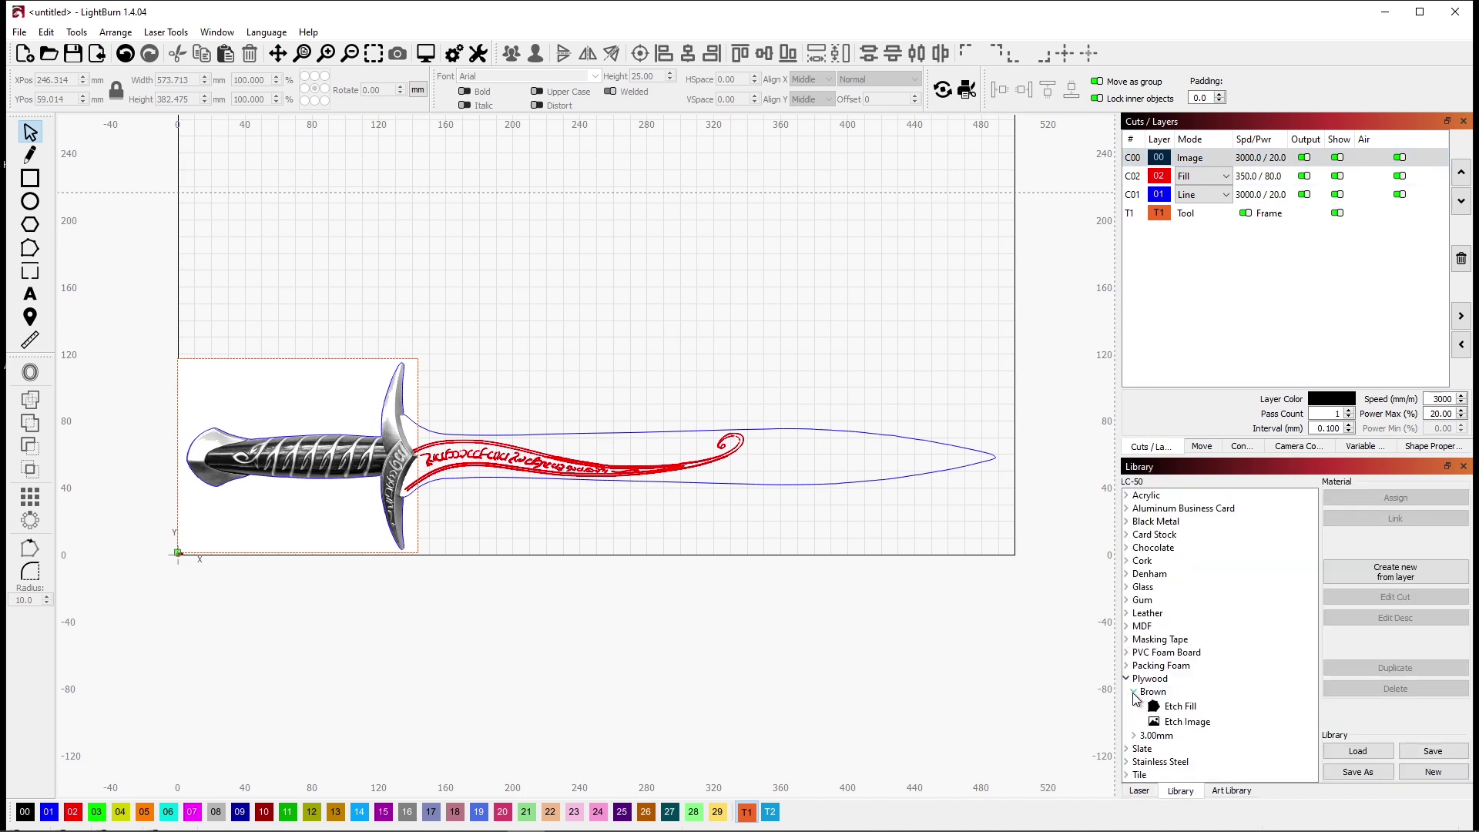
pyautogui.click(1179, 721)
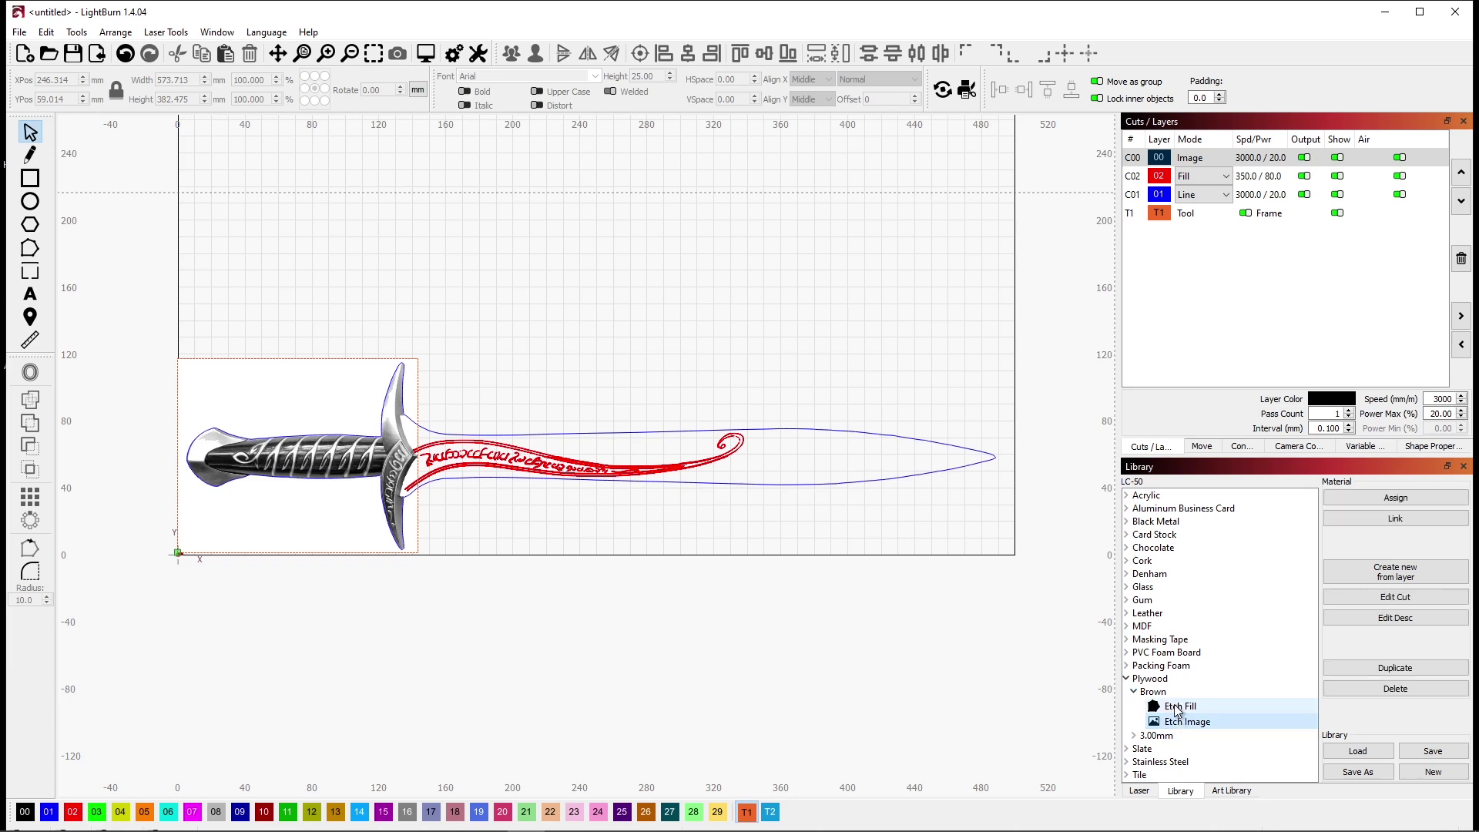
pyautogui.click(1384, 500)
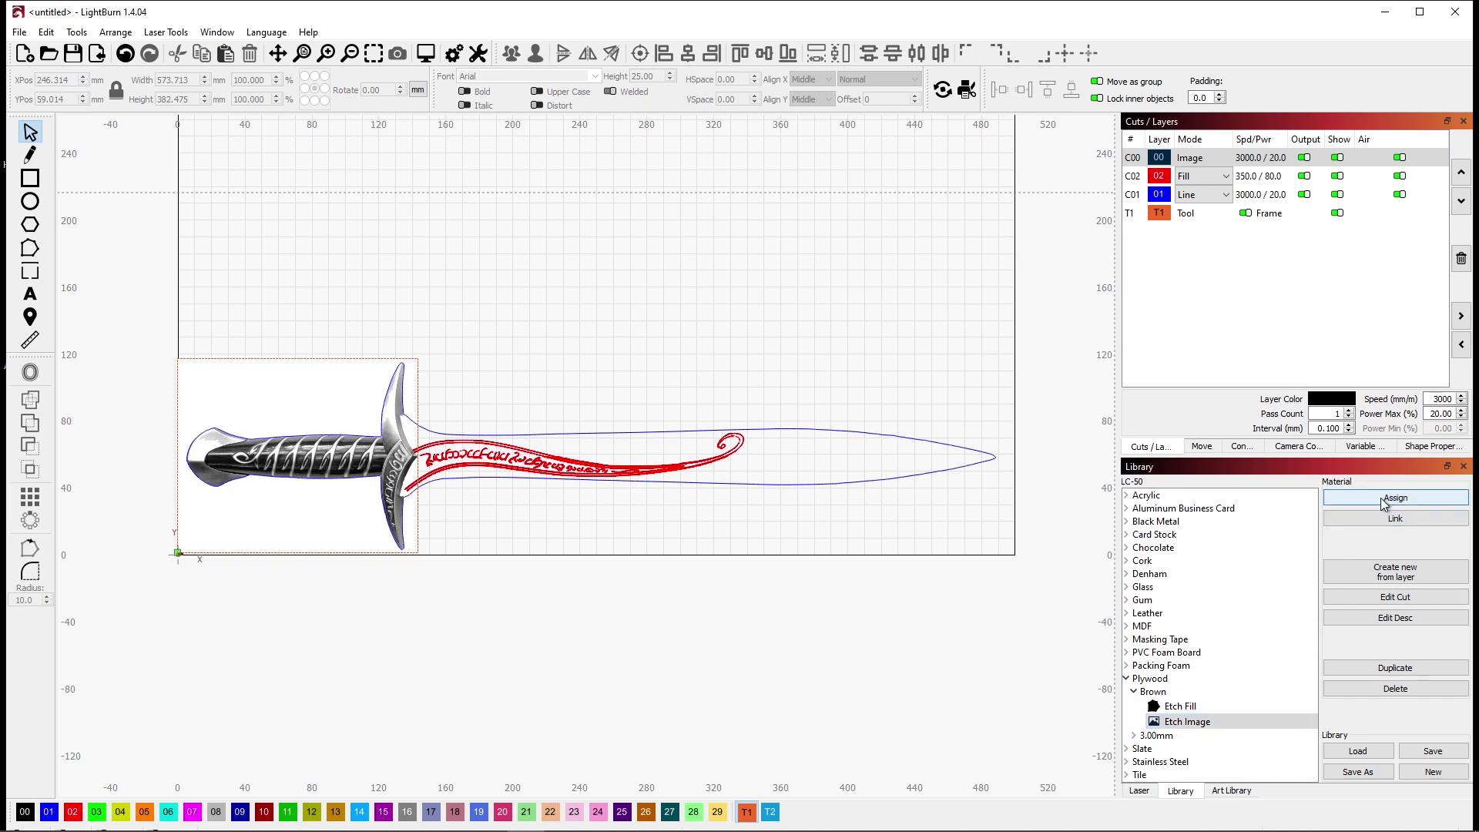
# Assign the Plywood > Brown > Etch Fill preset to the Fill layer C02
pyautogui.click(1136, 182)
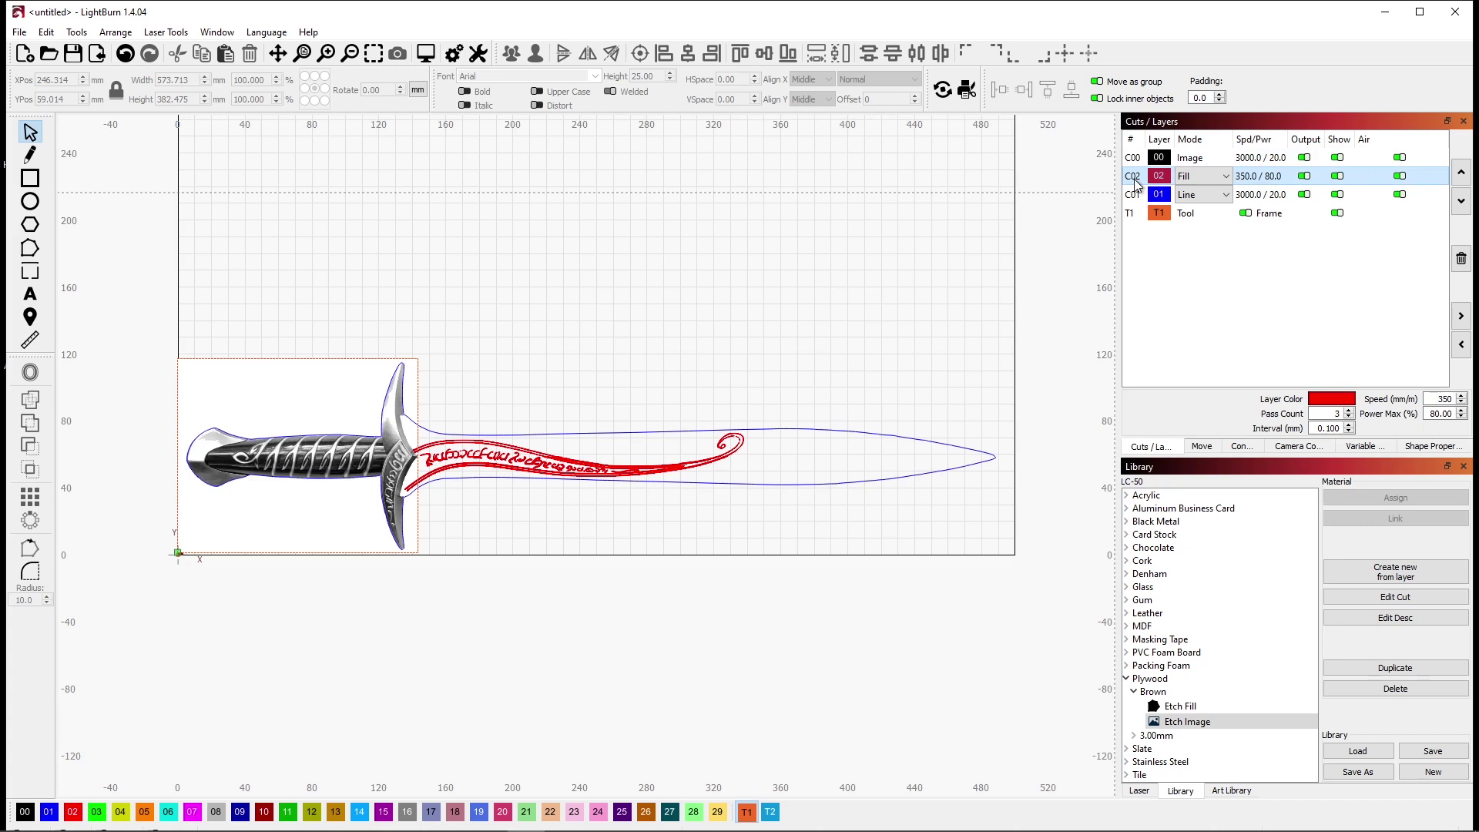
pyautogui.click(1180, 726)
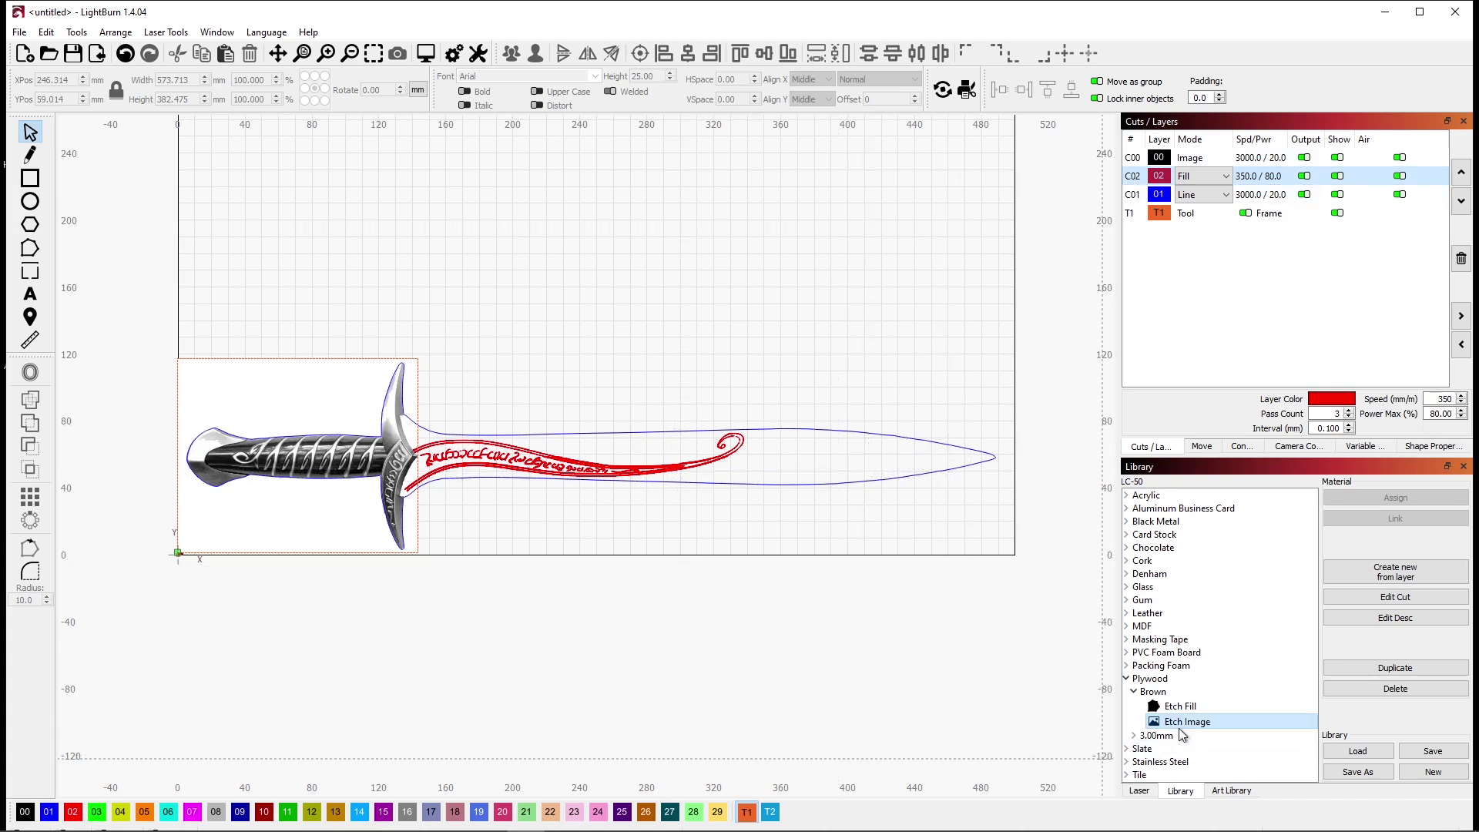
pyautogui.click(1179, 707)
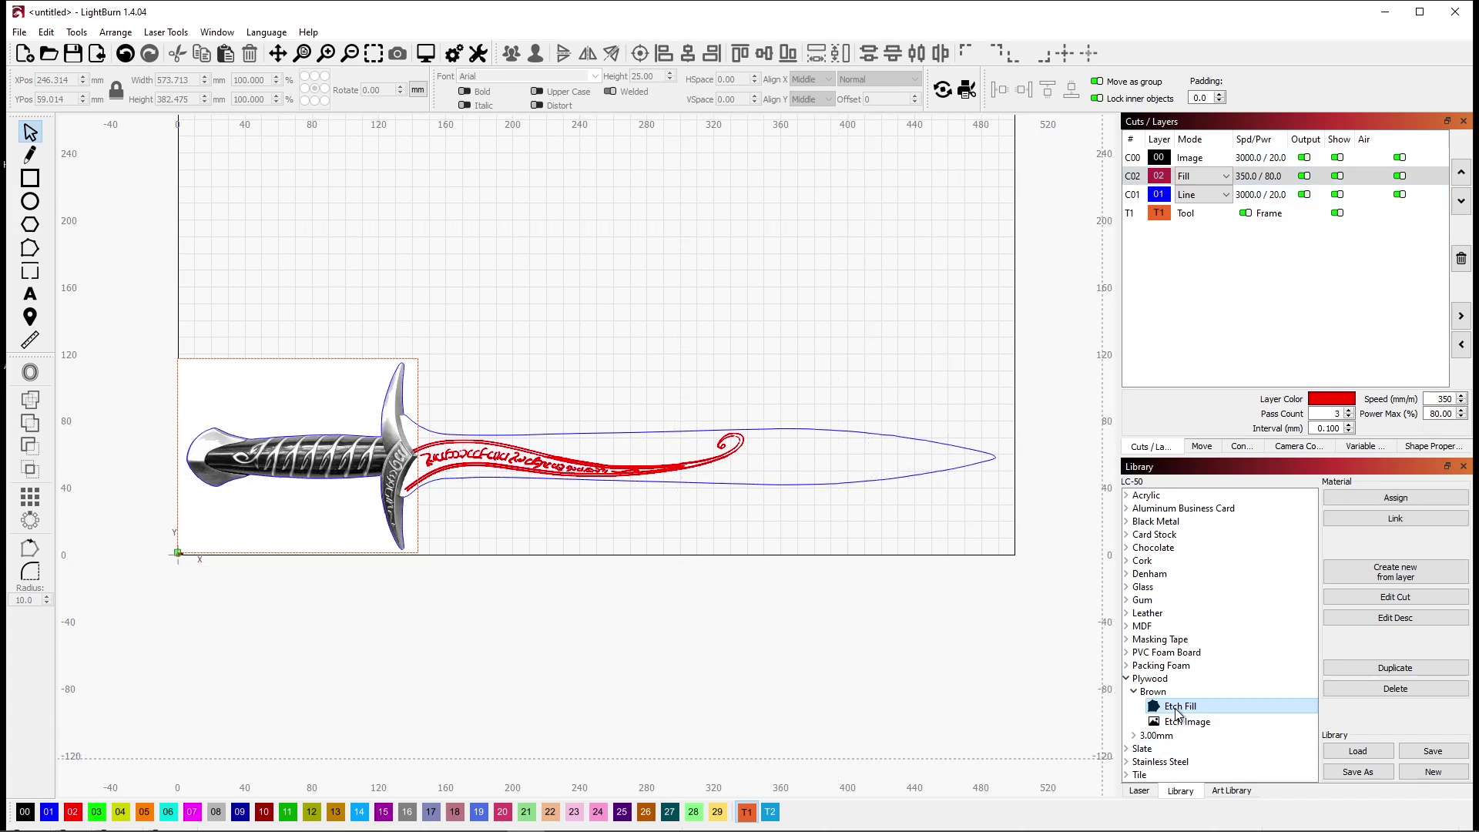
pyautogui.click(1373, 502)
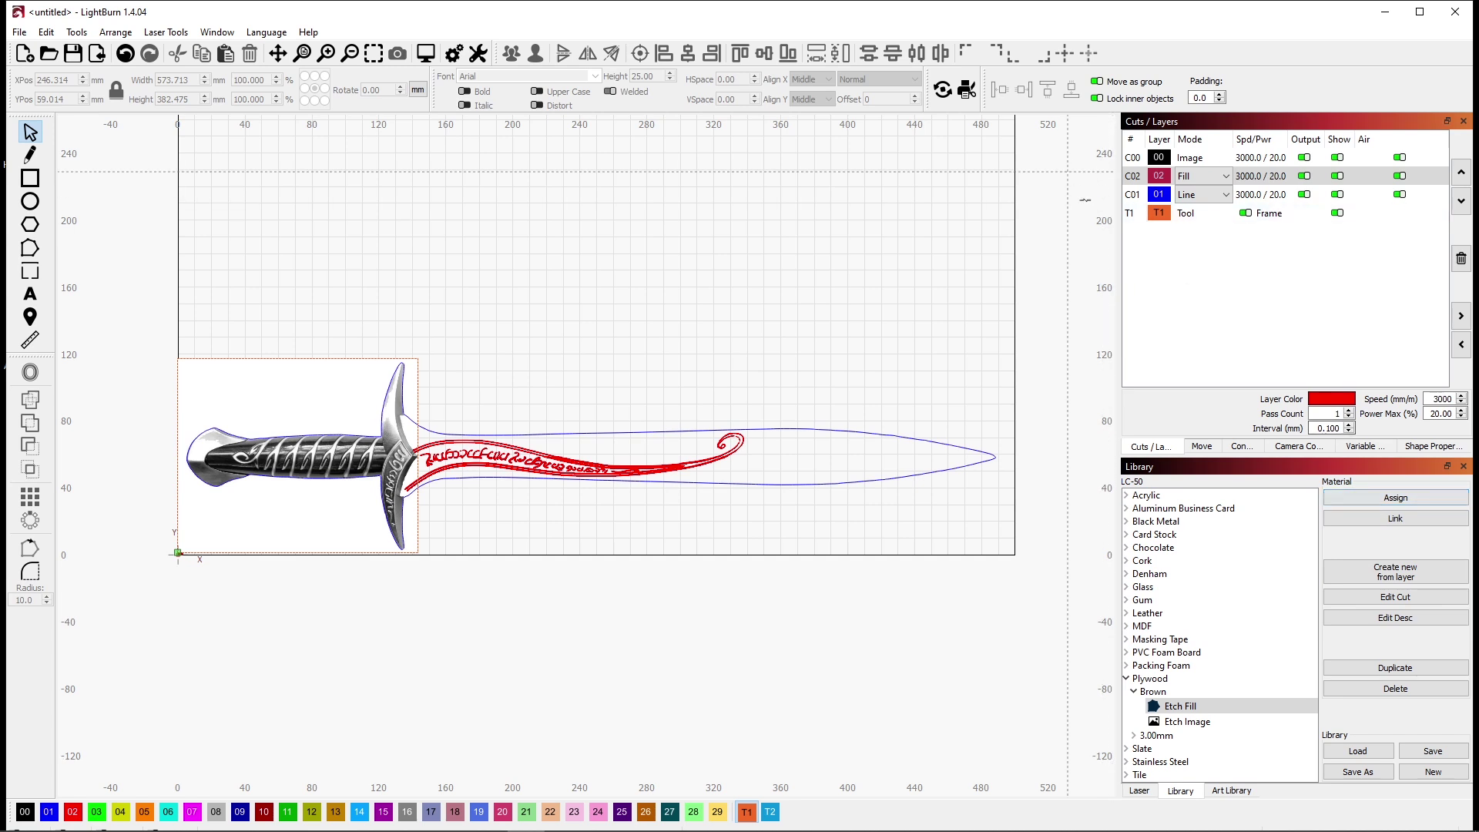
# Assign the 3.00mm plywood Cut through preset to the Line layer C01
pyautogui.click(1140, 194)
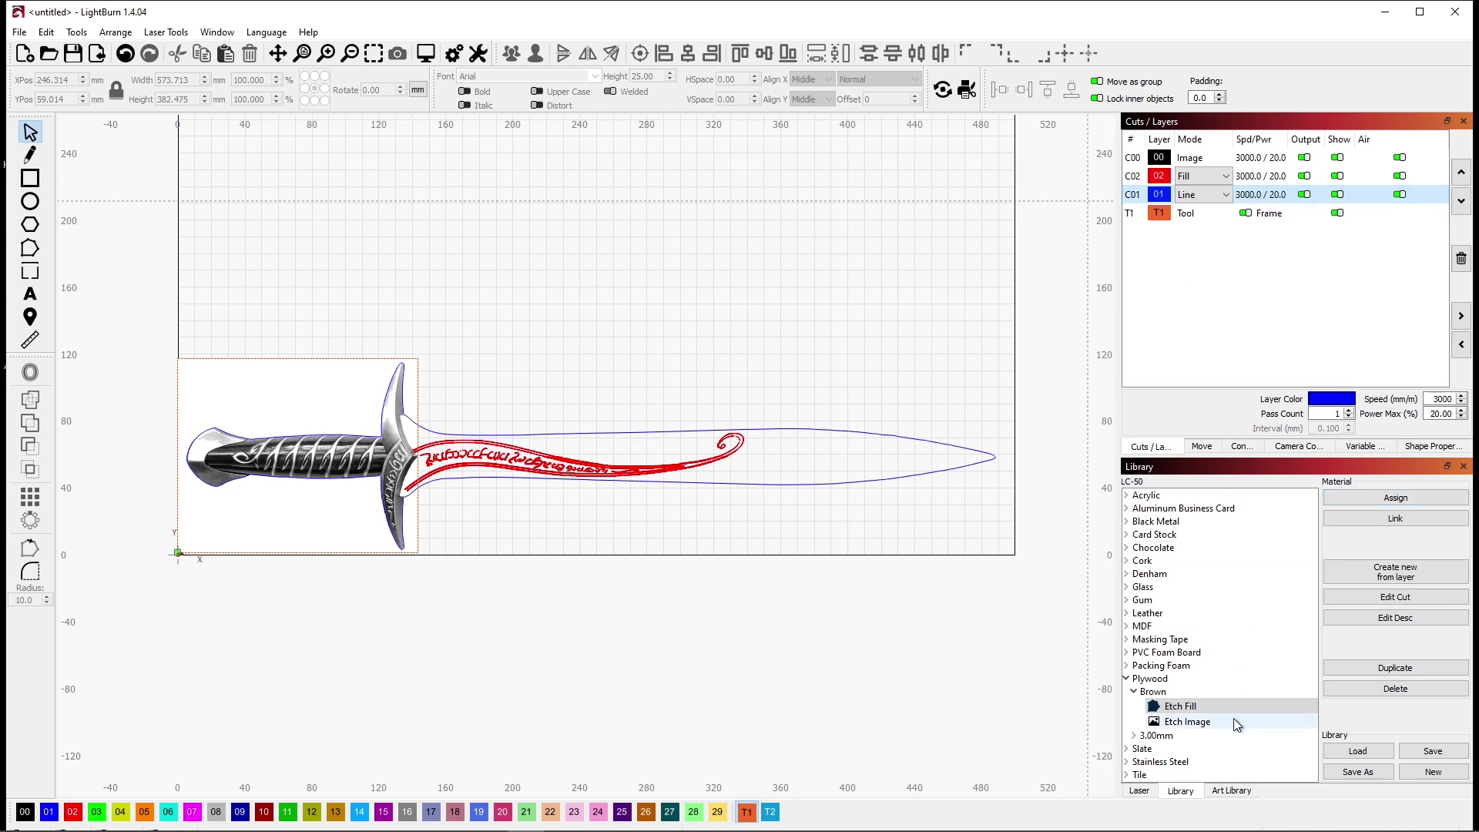
pyautogui.click(1134, 692)
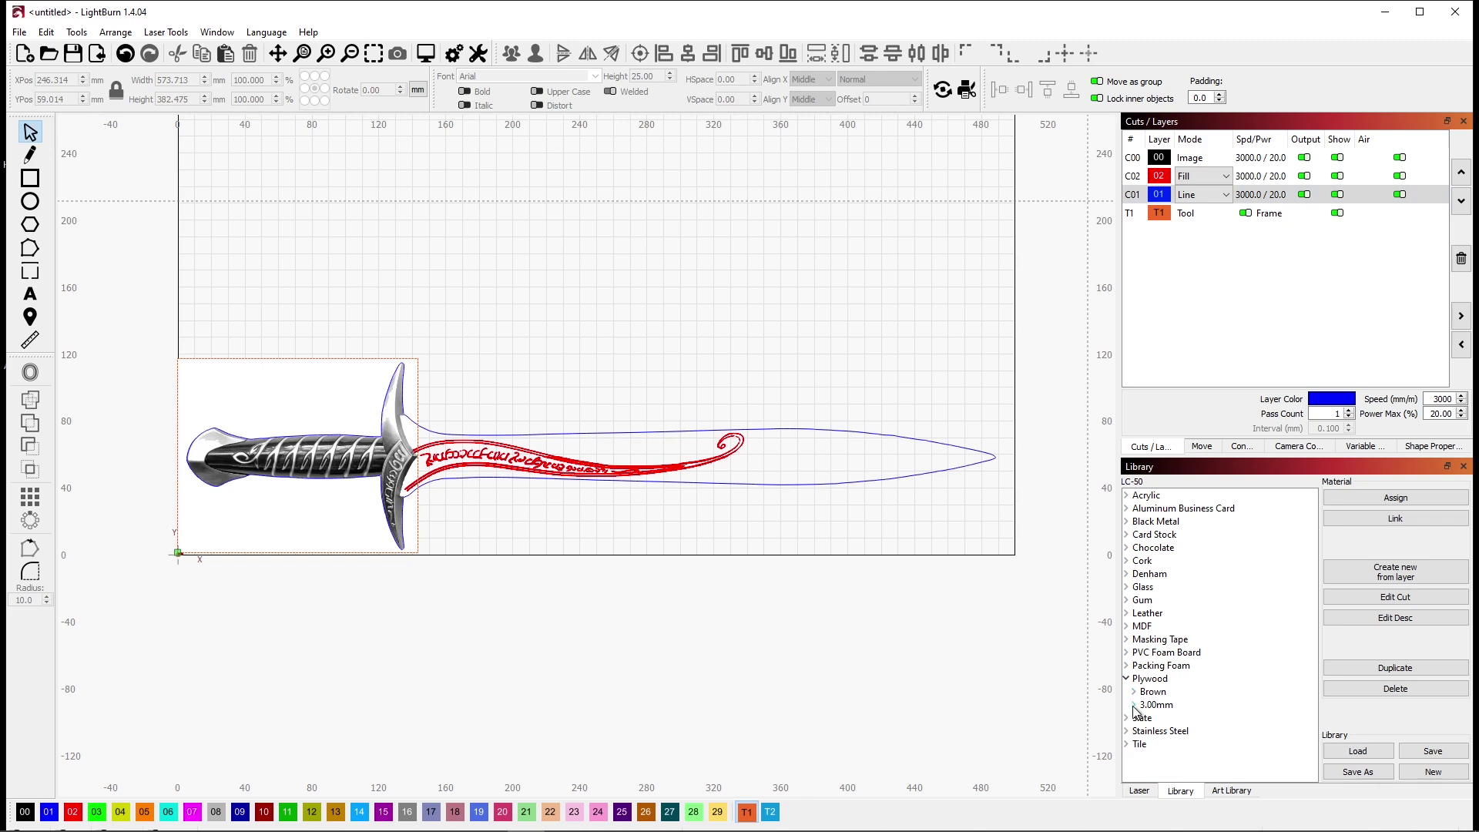
pyautogui.click(1134, 706)
pyautogui.click(1175, 719)
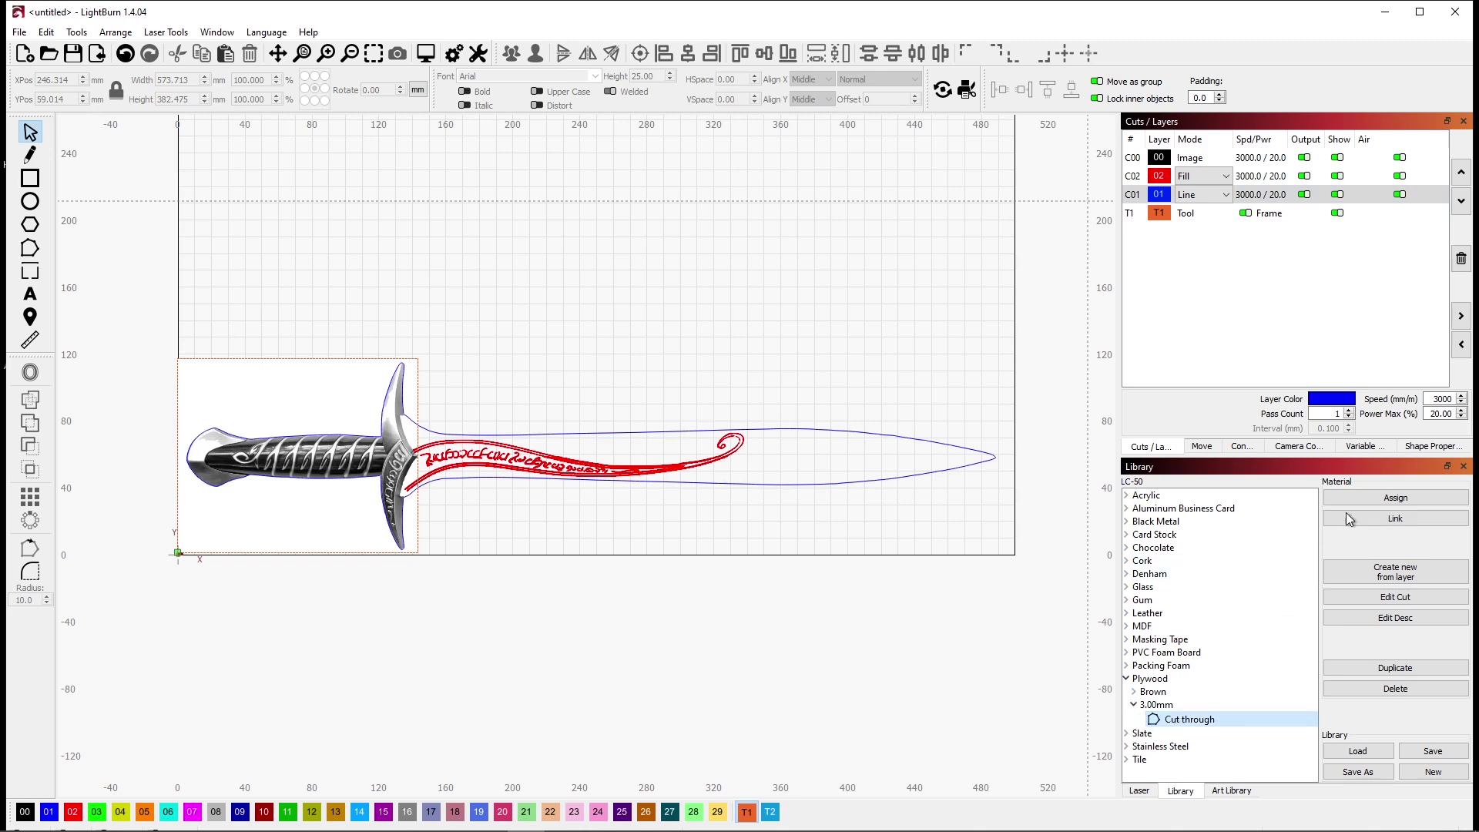
pyautogui.click(1384, 502)
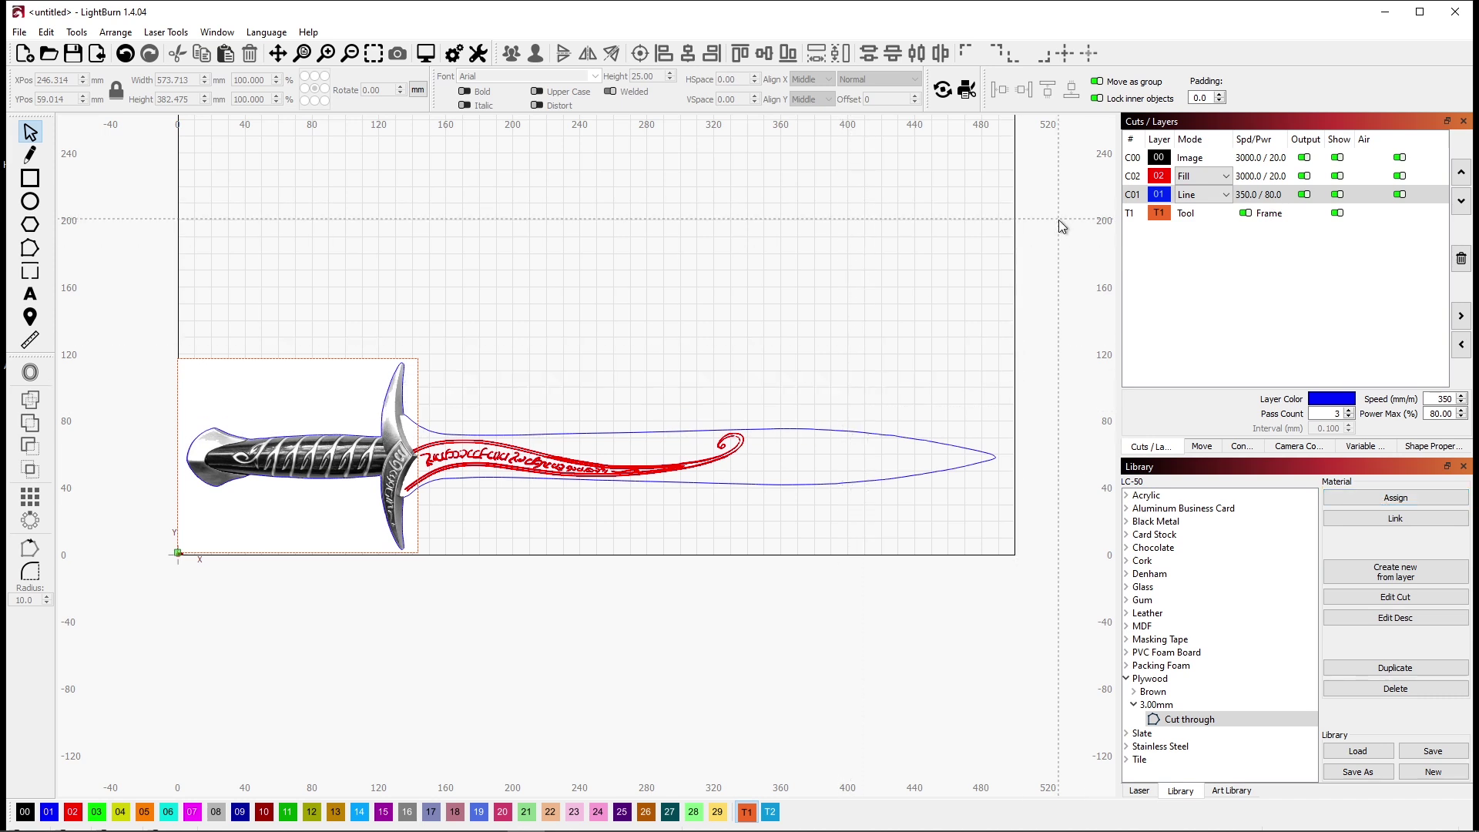
pyautogui.click(1140, 791)
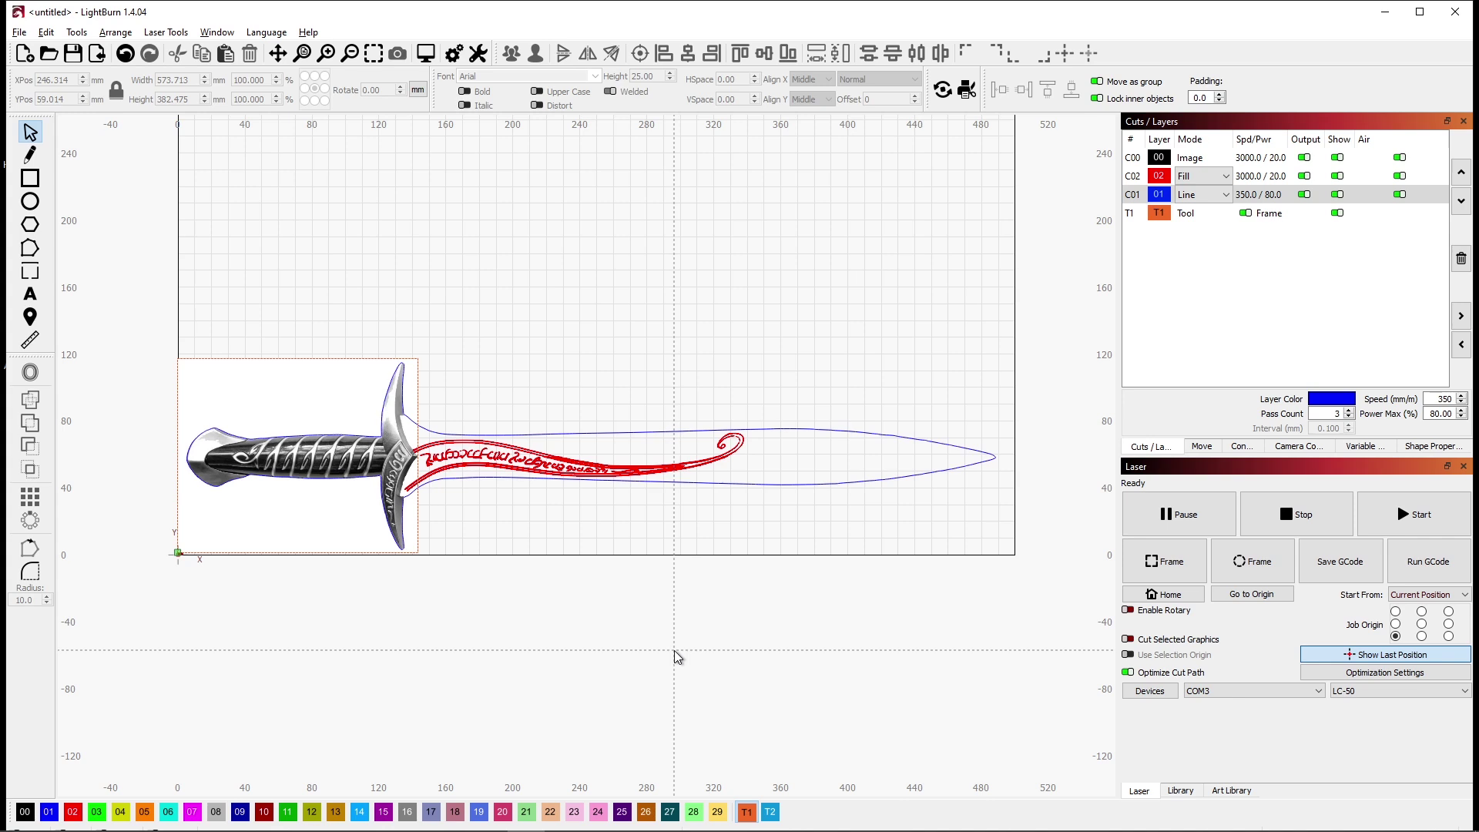
# Preview the full sword job at its 41:32 estimate, rewind the simulation, and close it
pyautogui.hotkey('alt', 'p')
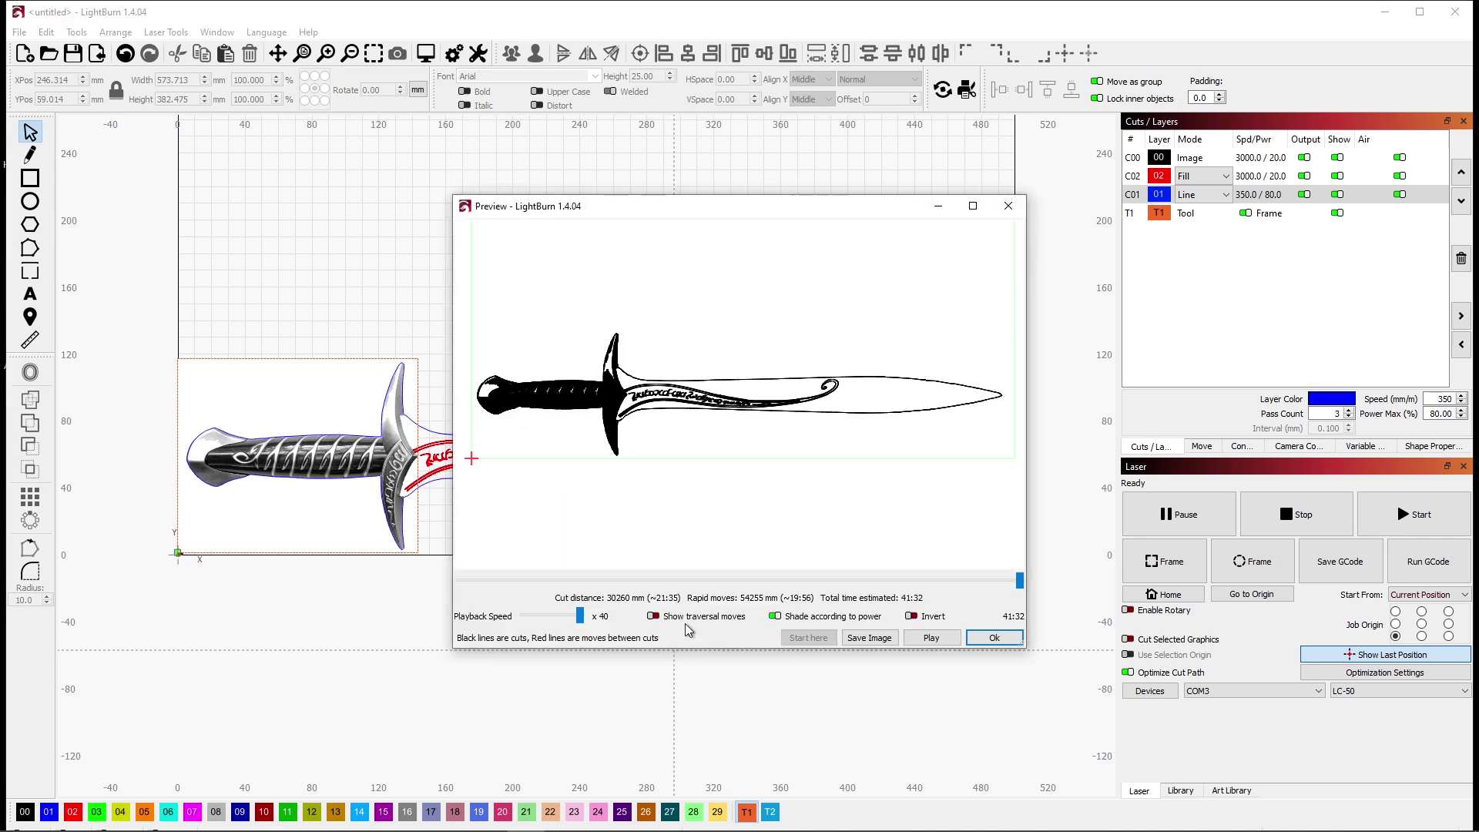
pyautogui.click(972, 205)
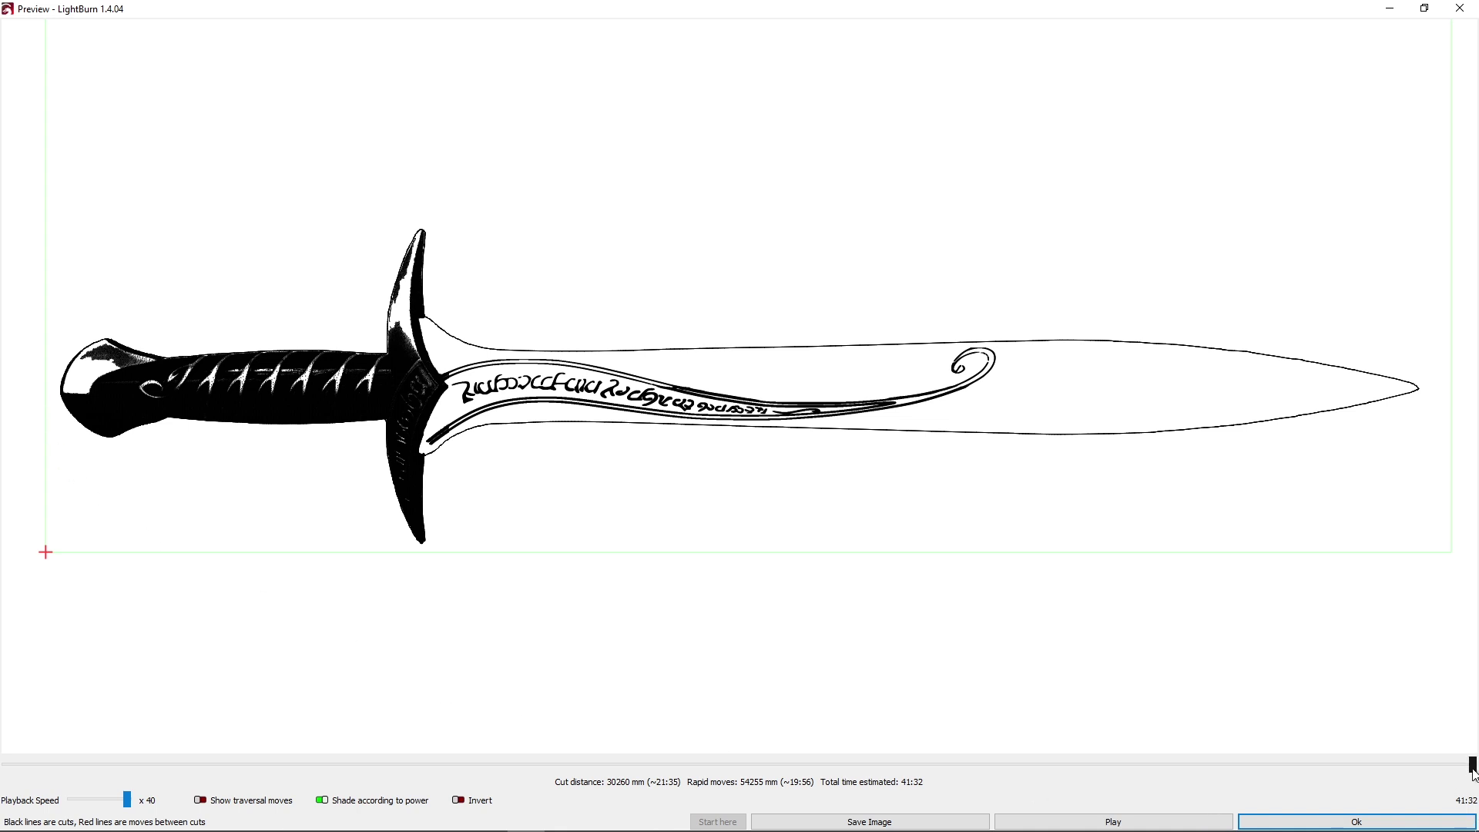
pyautogui.moveTo(1473, 770)
pyautogui.mouseDown()
pyautogui.moveTo(6, 779)
pyautogui.moveTo(178, 764)
pyautogui.moveTo(690, 779)
pyautogui.moveTo(1374, 668)
pyautogui.mouseUp()
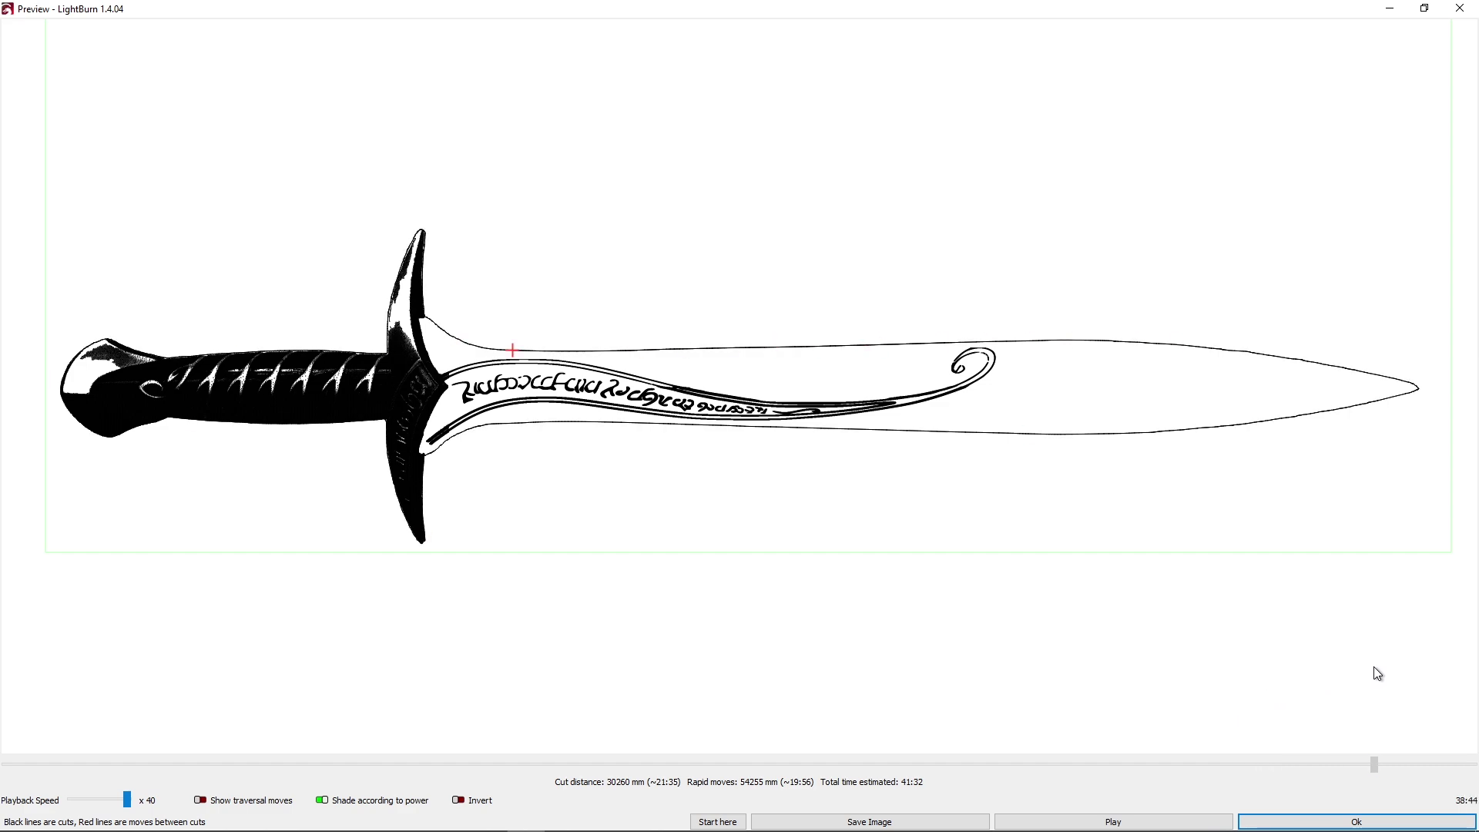
pyautogui.click(1349, 822)
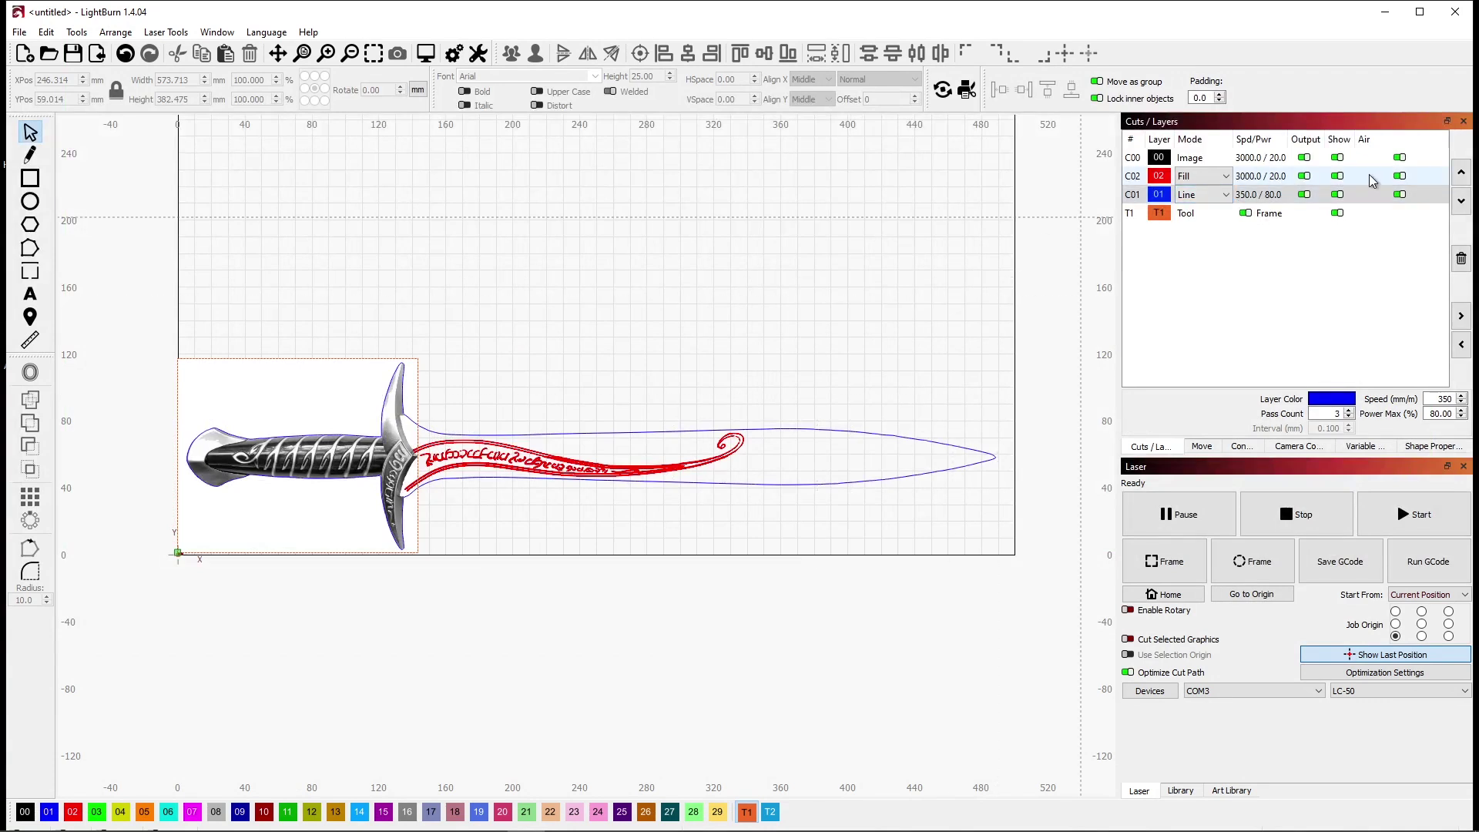
# Turn off output for image layer C00 and outline layer C01, then preview the 12:10 scrollwork burn
pyautogui.click(1304, 175)
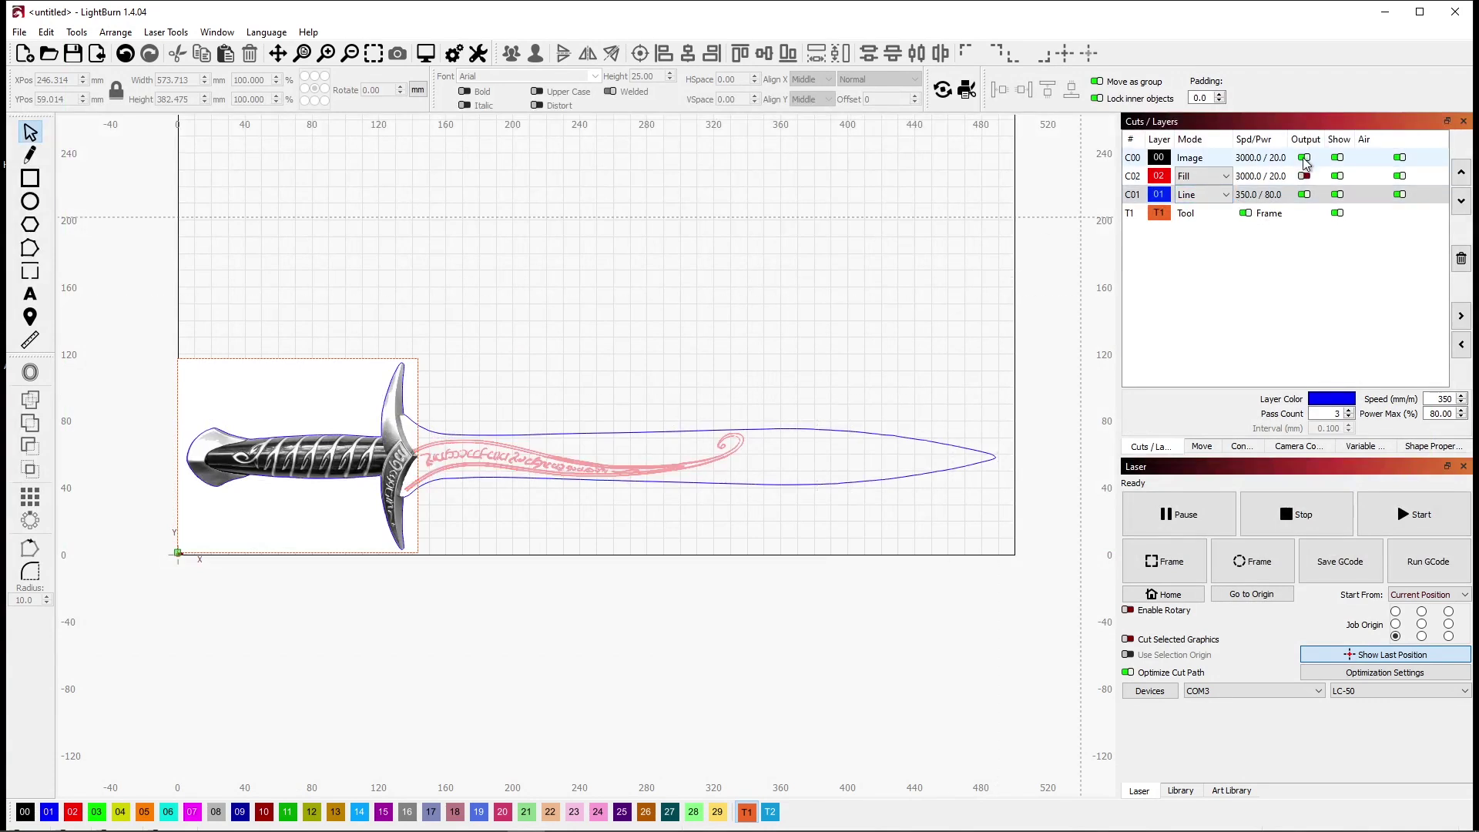
pyautogui.click(1304, 157)
pyautogui.click(1304, 176)
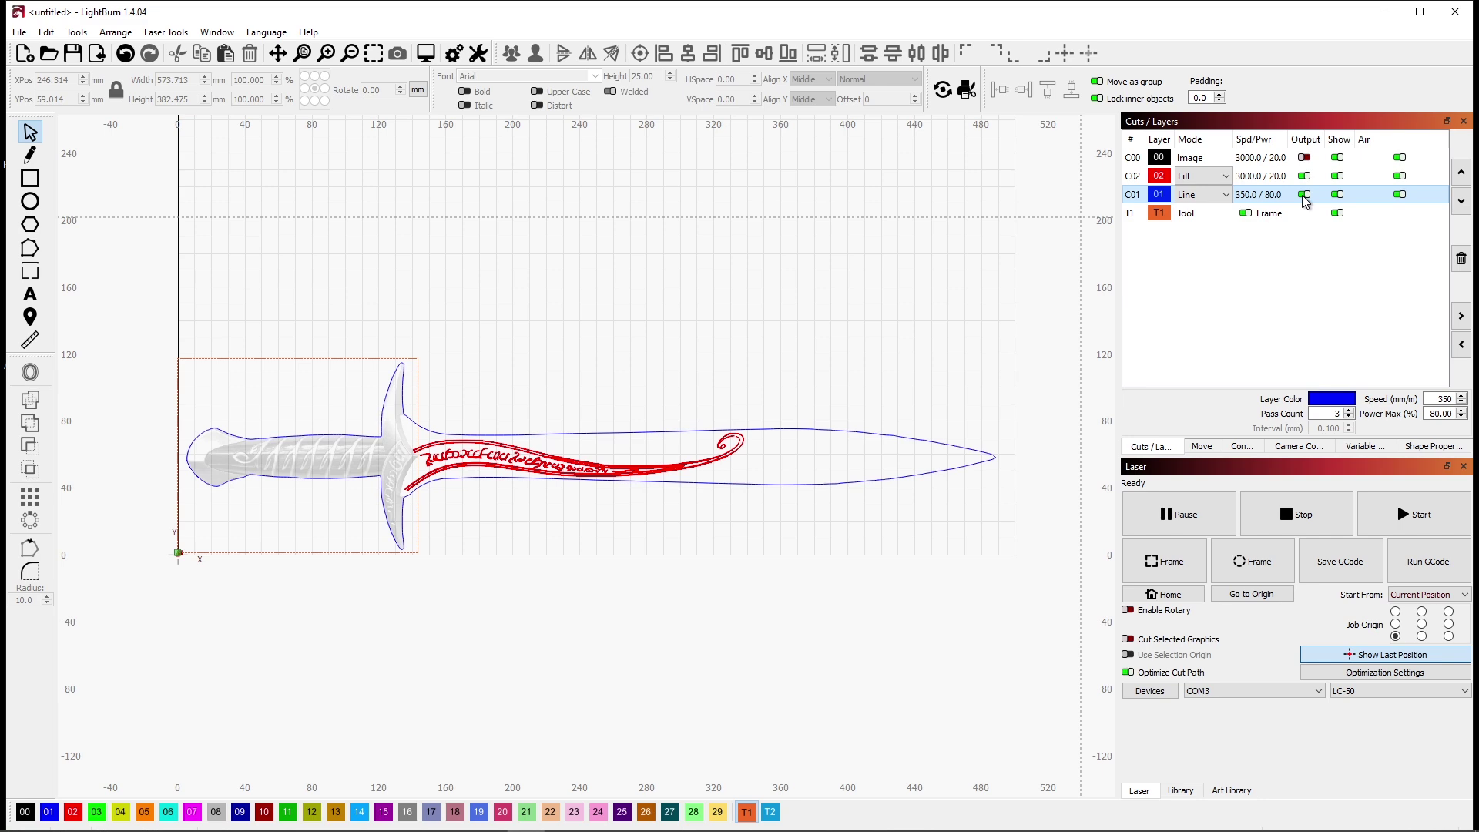
pyautogui.click(1304, 194)
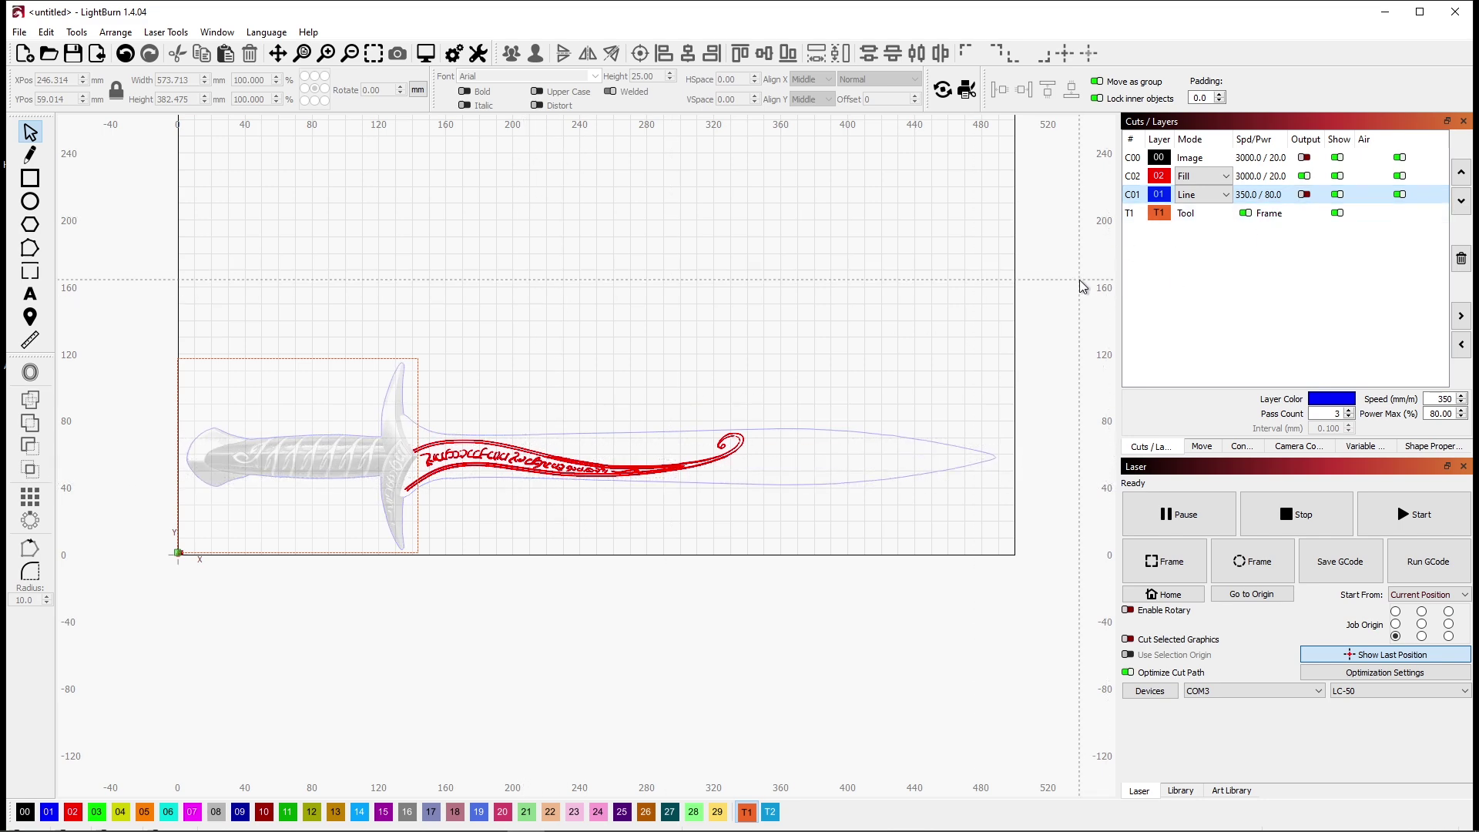
pyautogui.hotkey('alt', 'p')
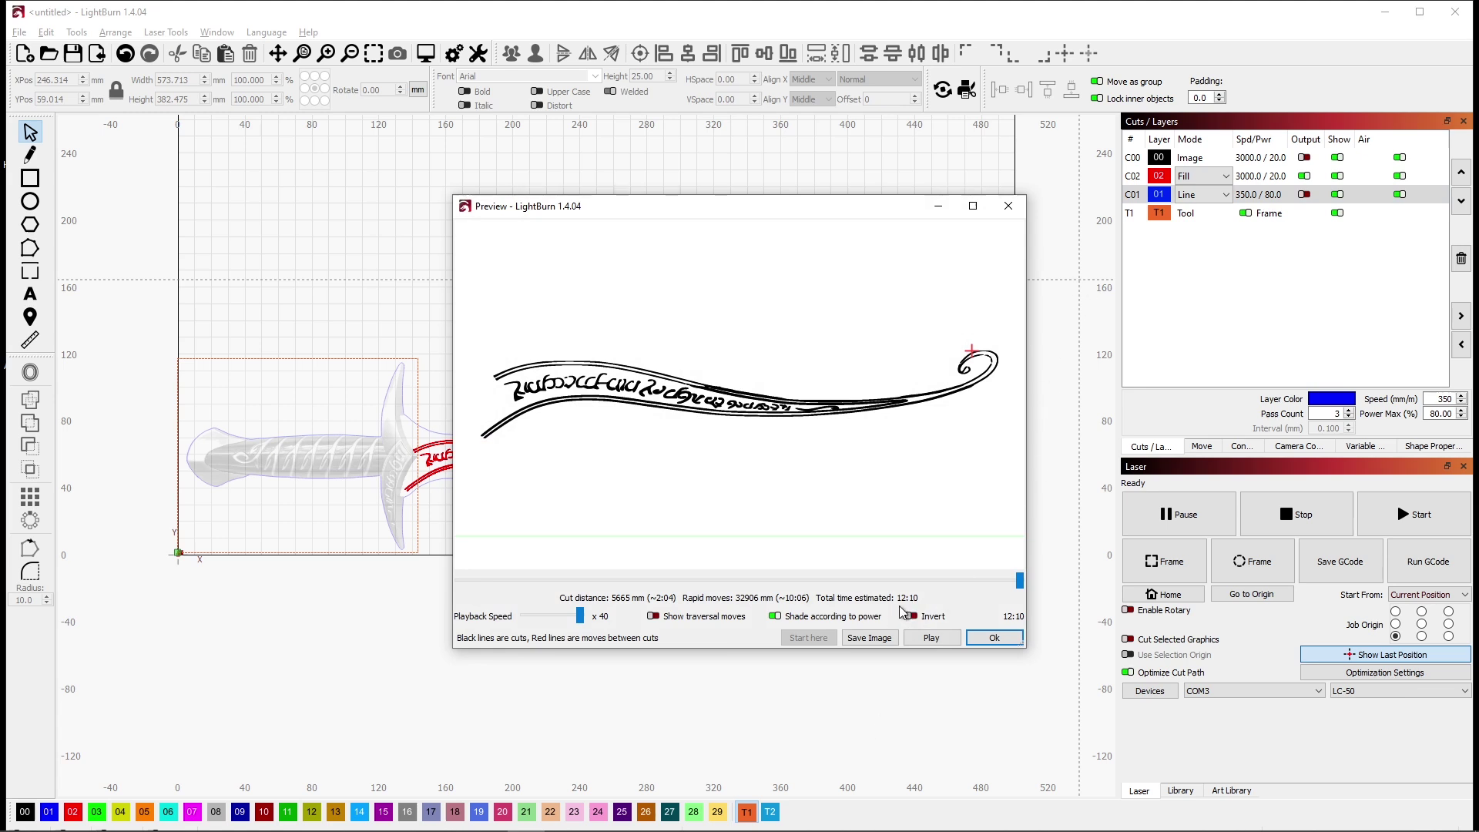
pyautogui.click(993, 638)
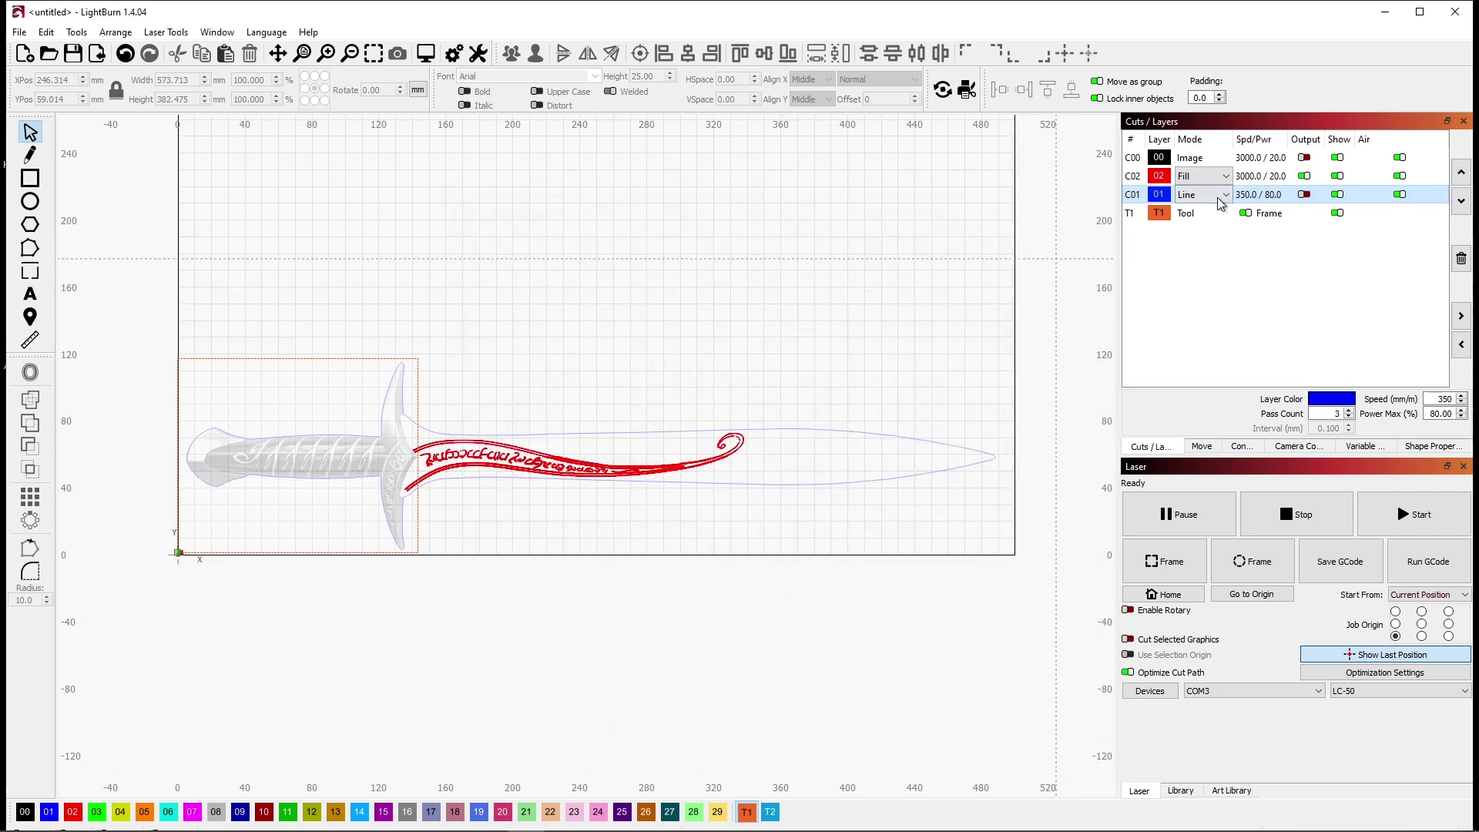
# Set layer C02 to Offset Fill and preview the burn with traversal moves, now 5:30
pyautogui.click(1201, 177)
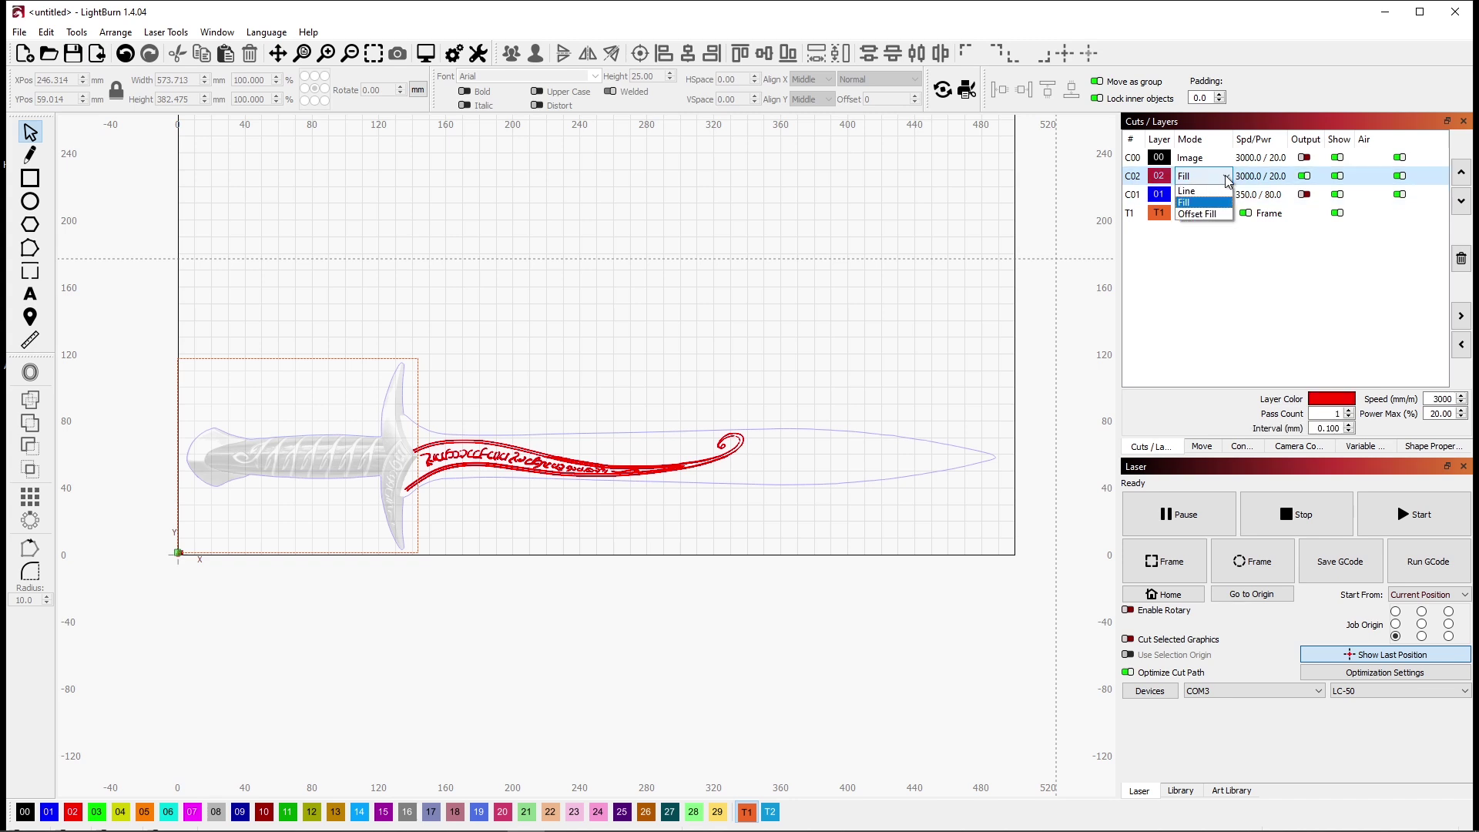
pyautogui.click(1197, 215)
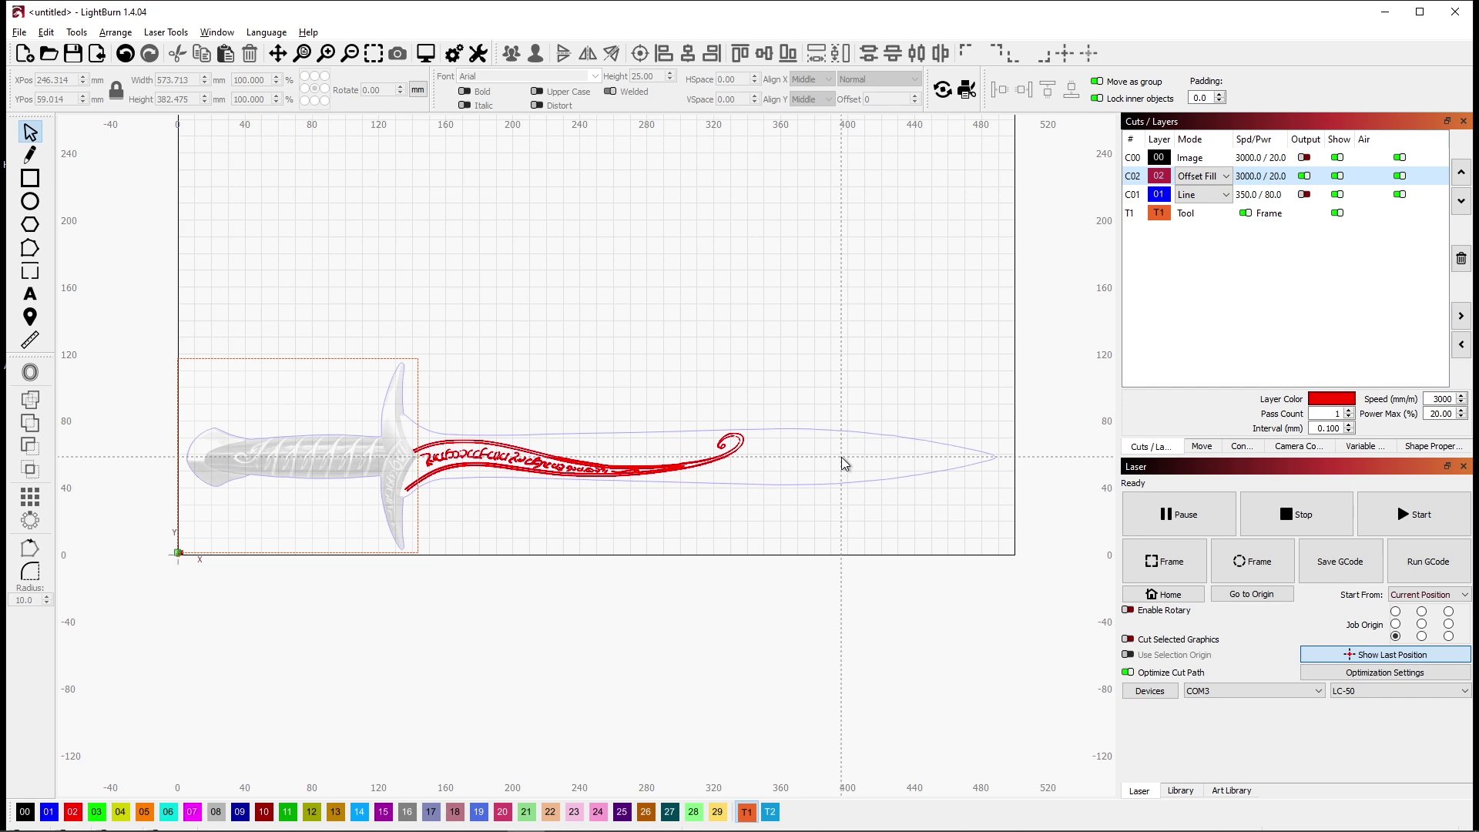
pyautogui.hotkey('alt', 'p')
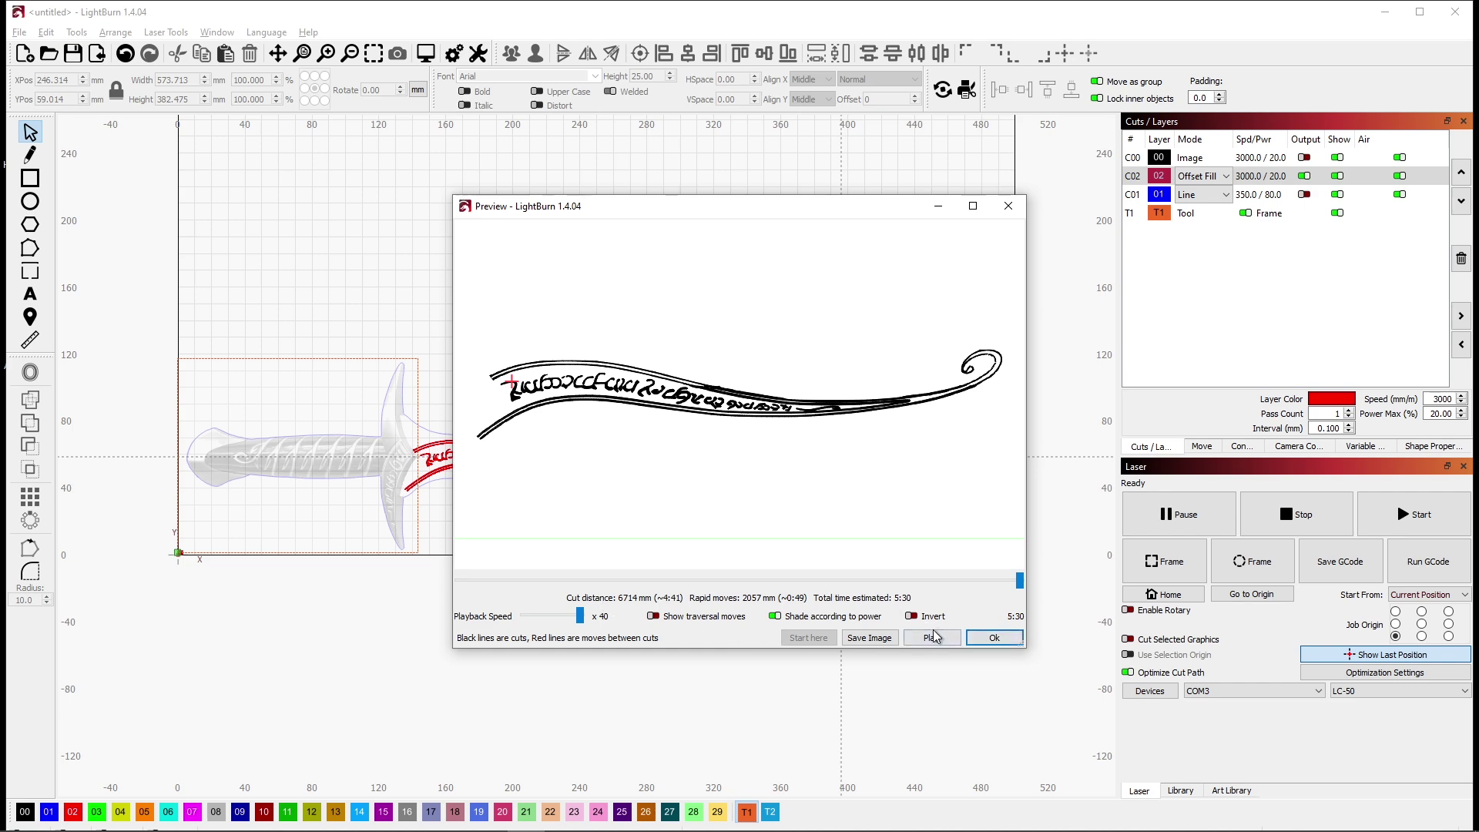
pyautogui.click(973, 205)
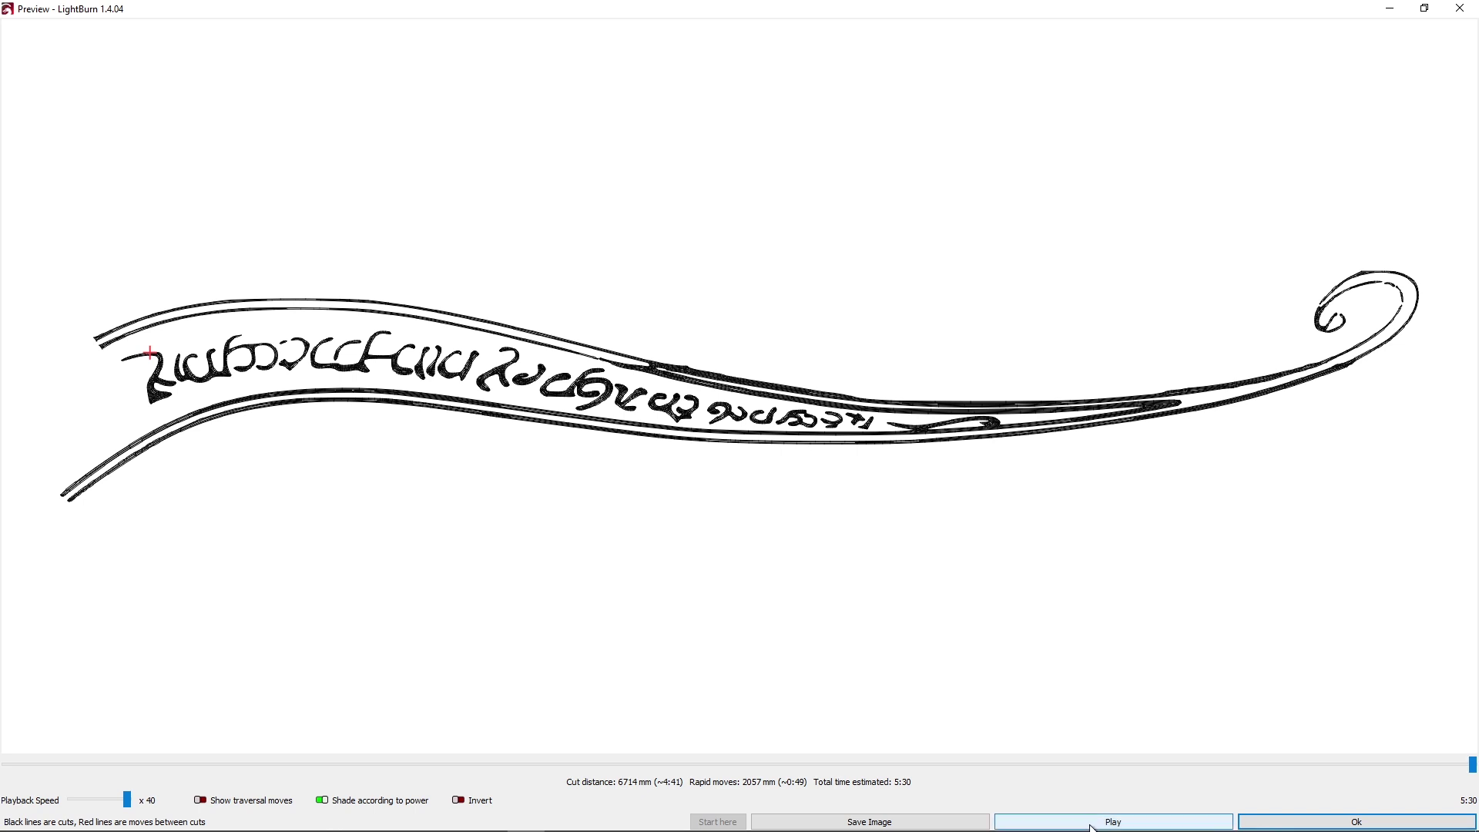
pyautogui.click(1113, 822)
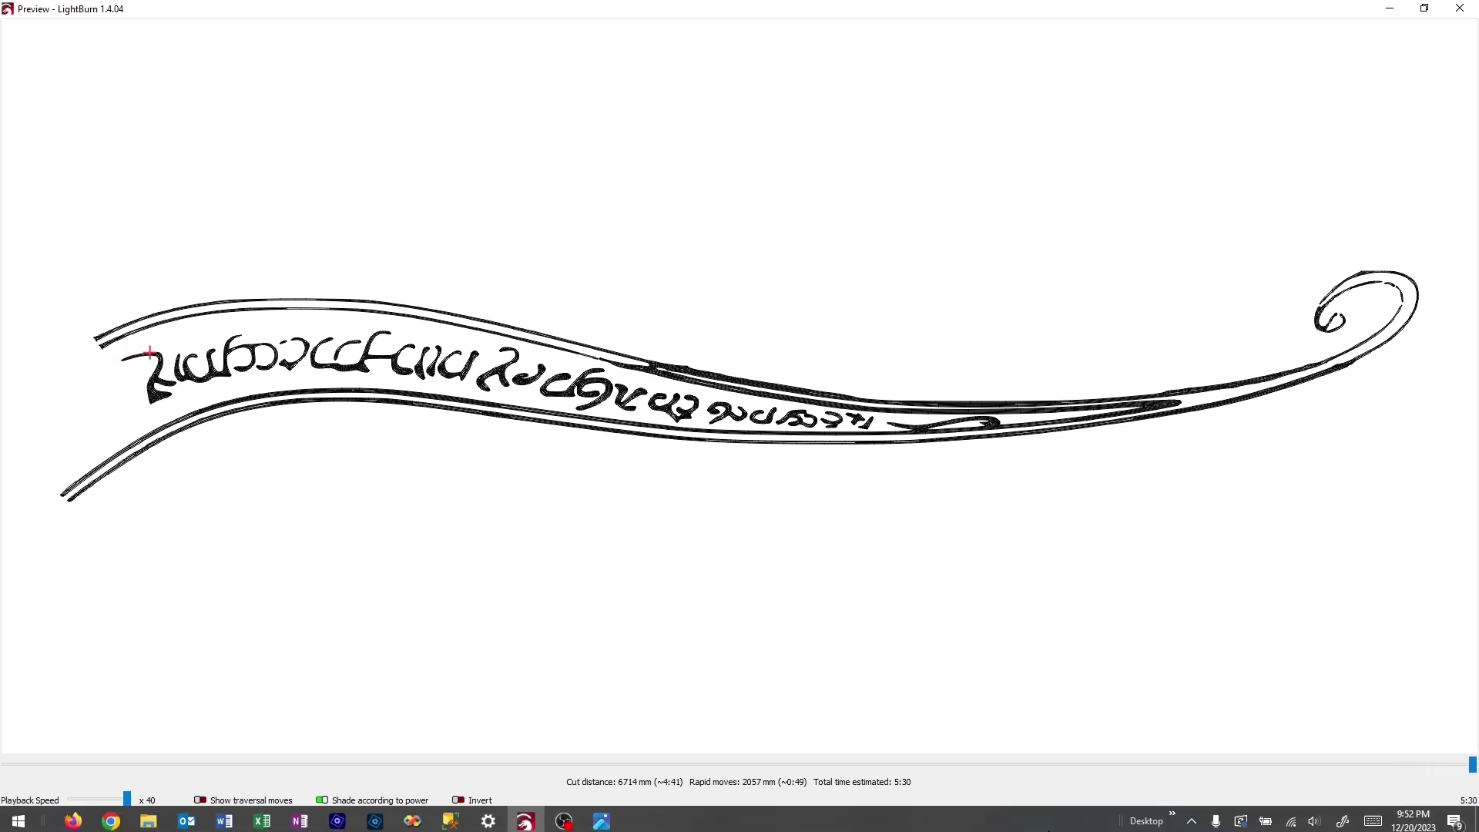
pyautogui.click(202, 801)
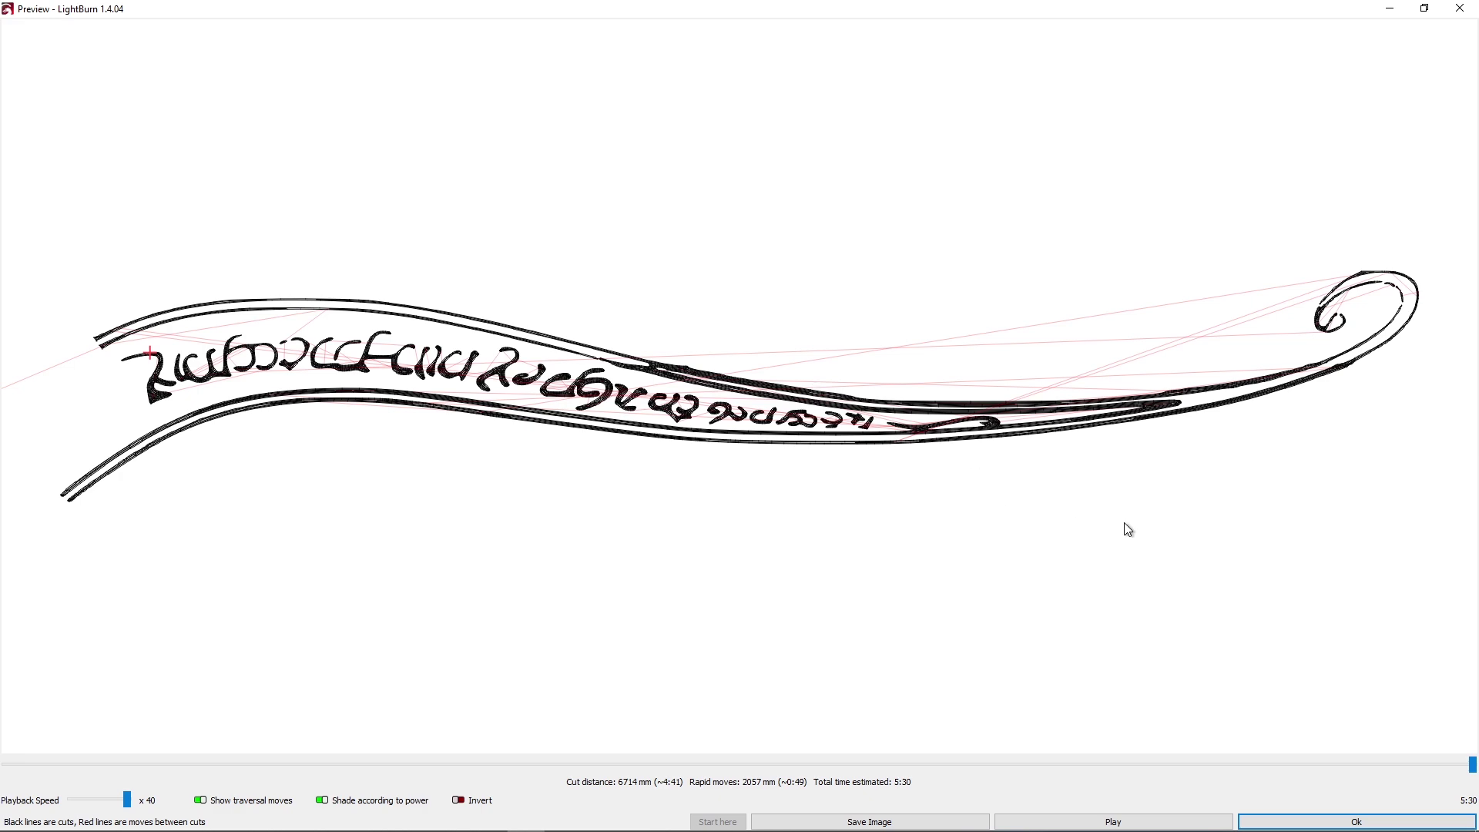
pyautogui.click(1279, 821)
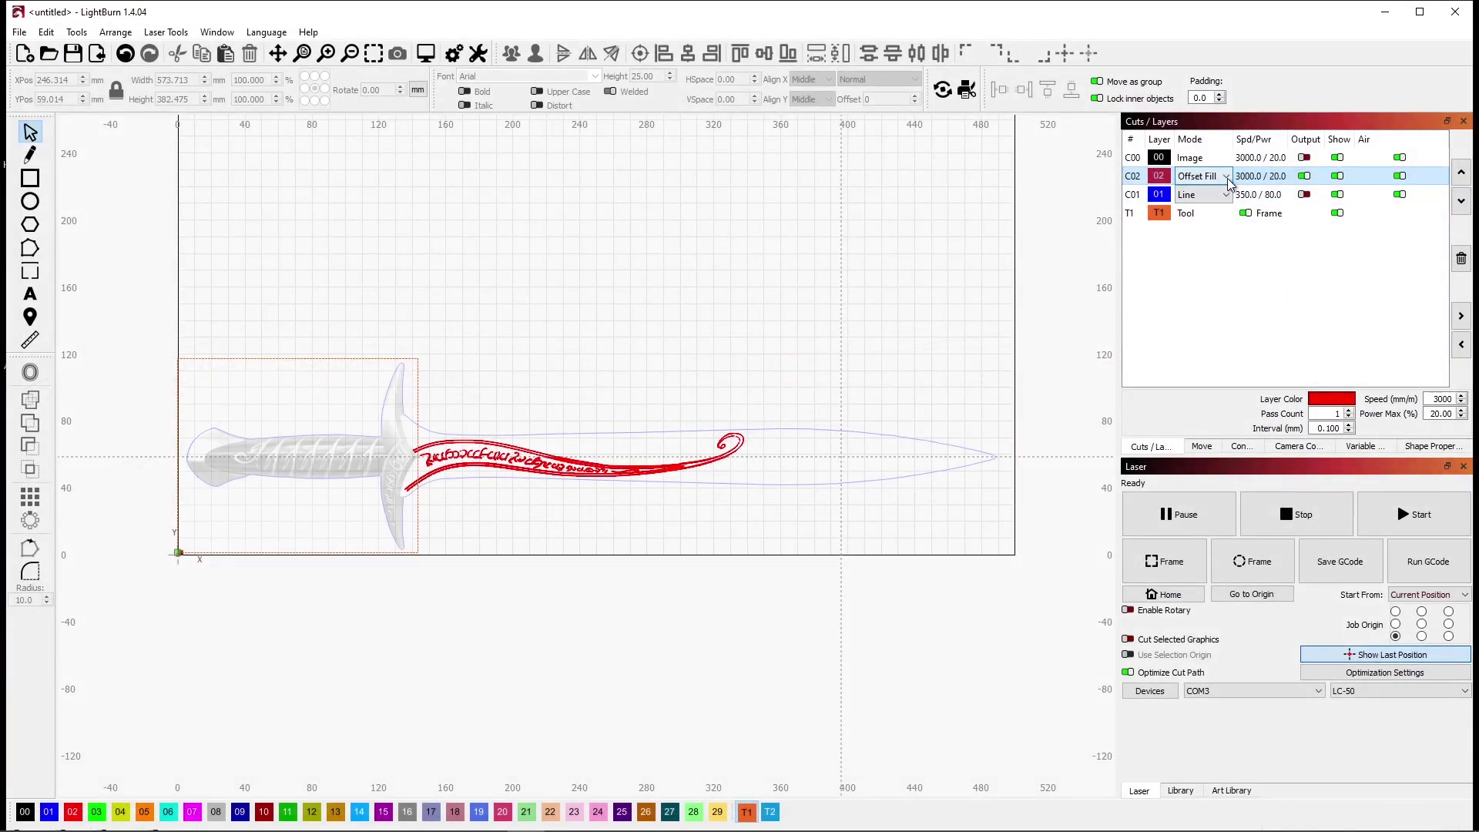
# Set layer C02 back to Fill and play its 12:10 burn preview before closing it
pyautogui.click(1219, 176)
pyautogui.click(1198, 202)
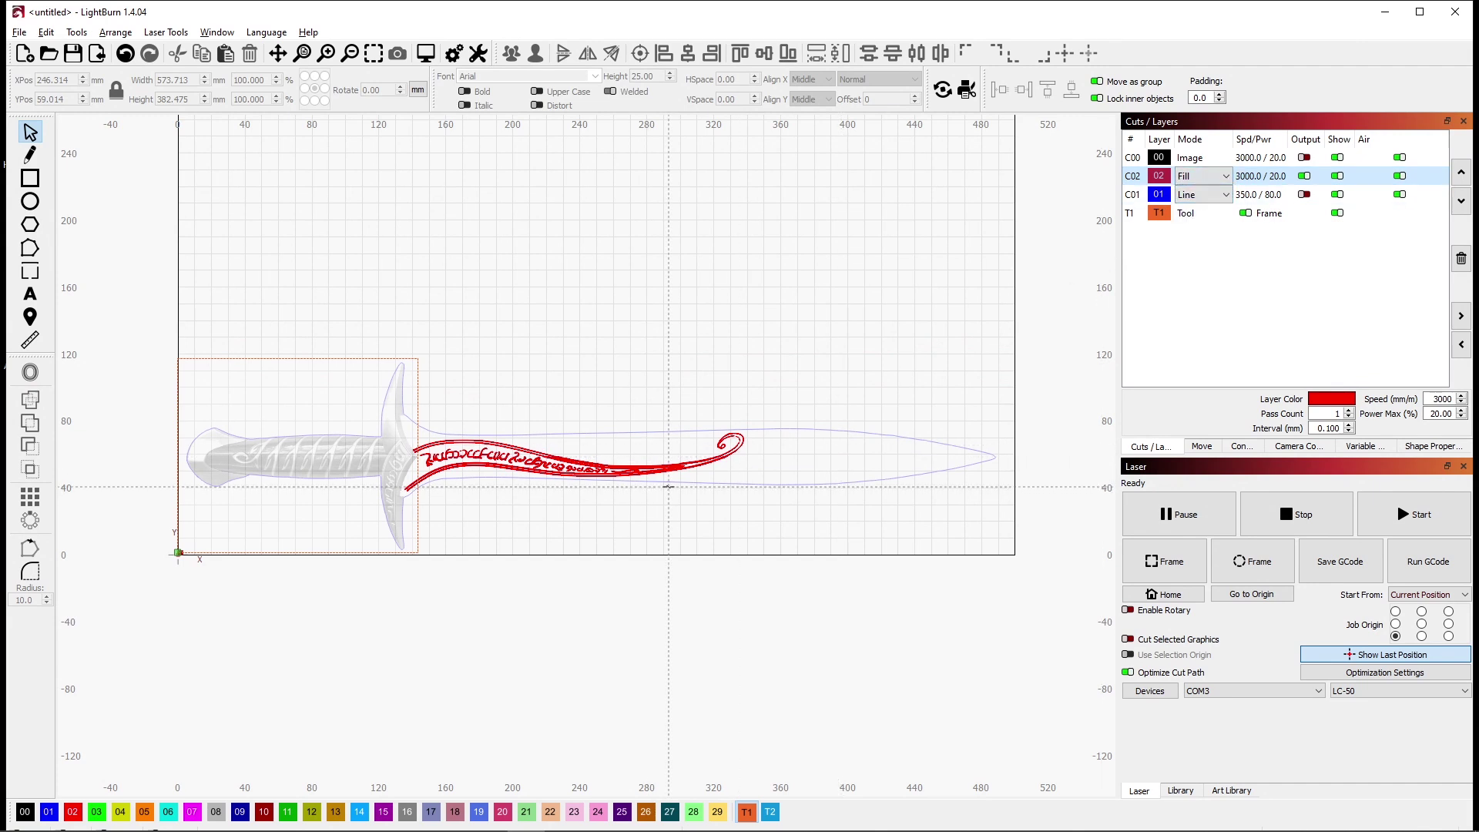
pyautogui.hotkey('alt', 'p')
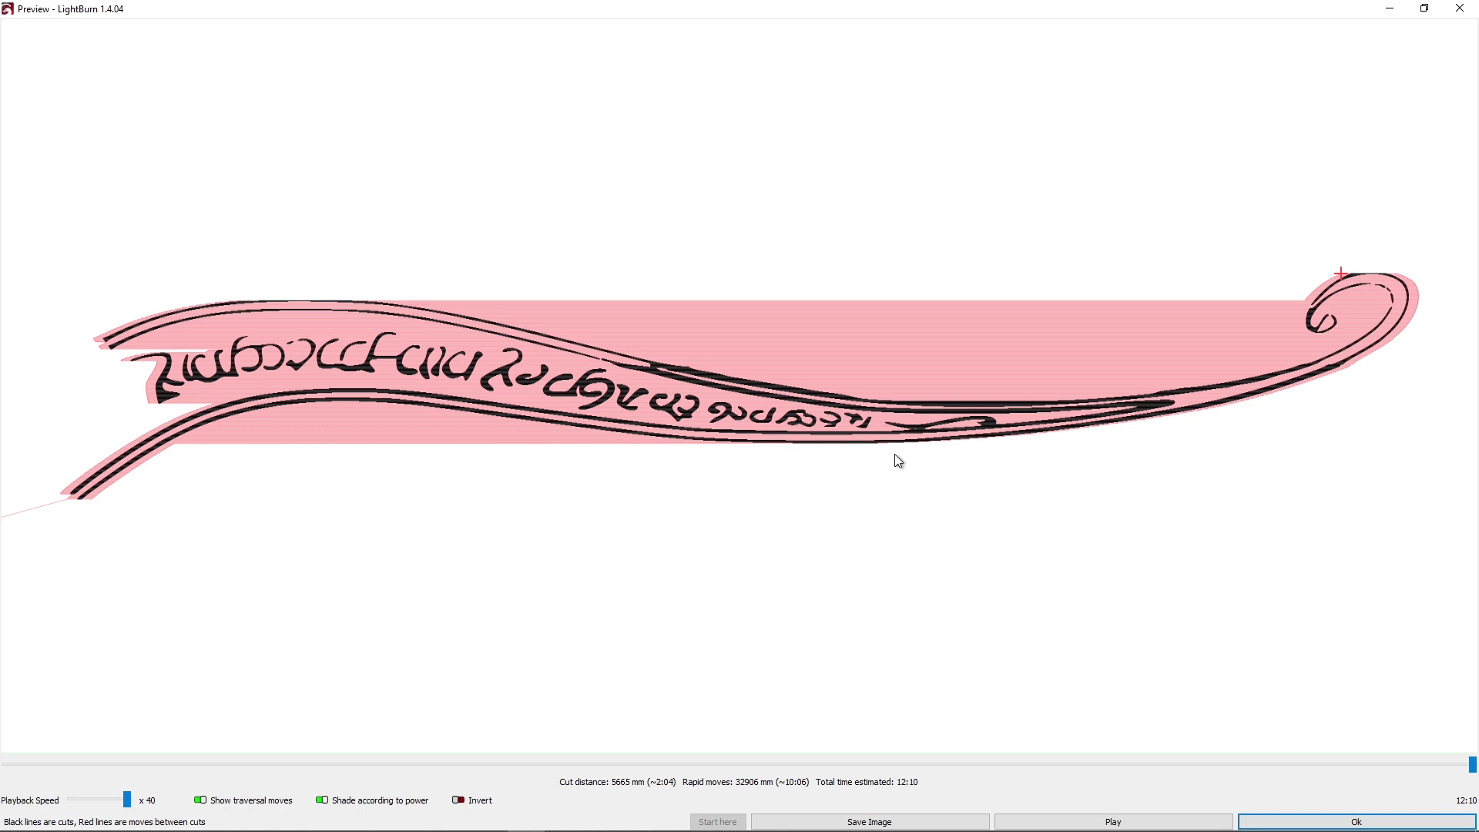
pyautogui.click(1107, 820)
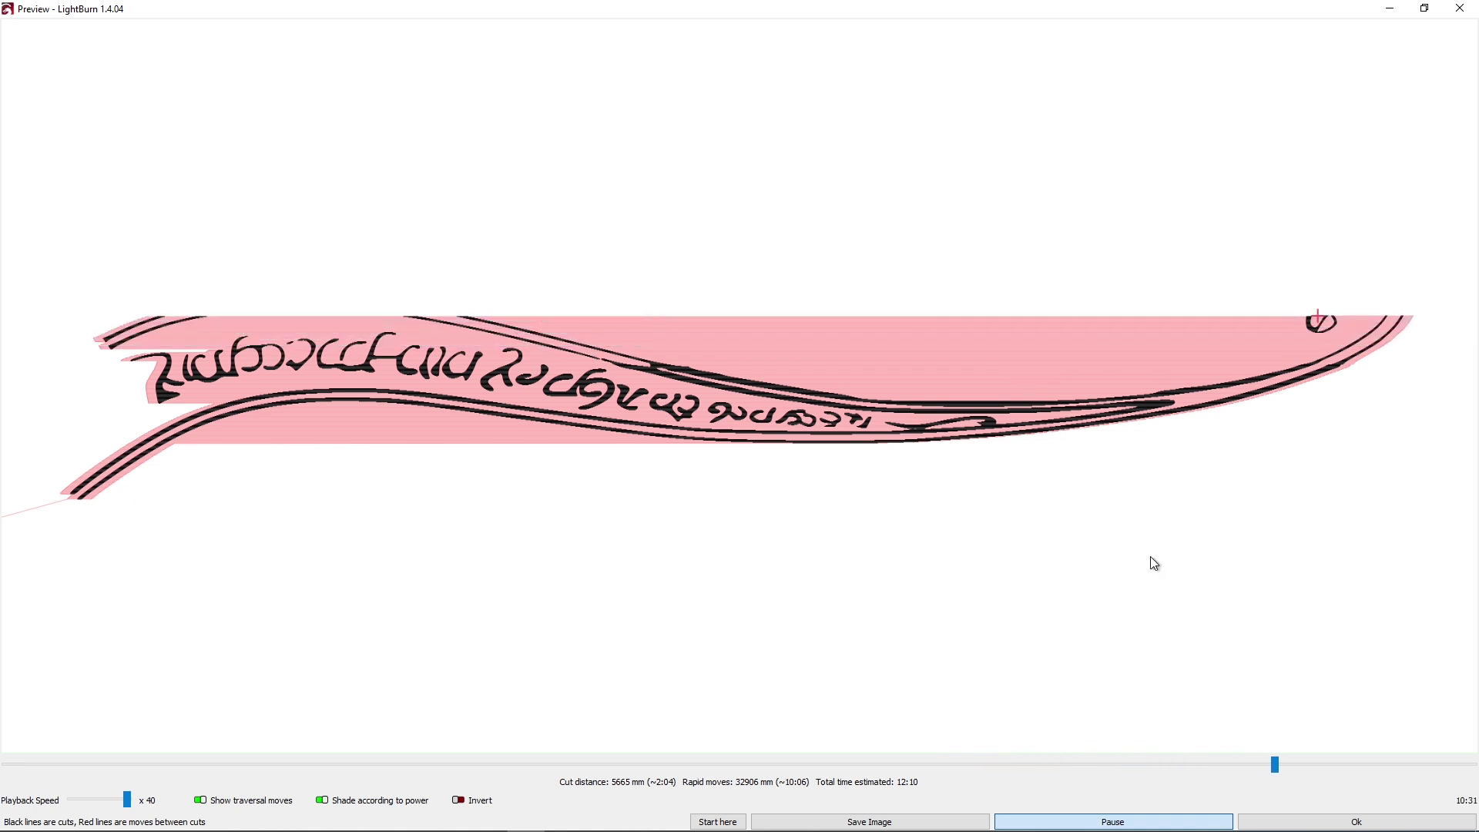
pyautogui.click(1296, 823)
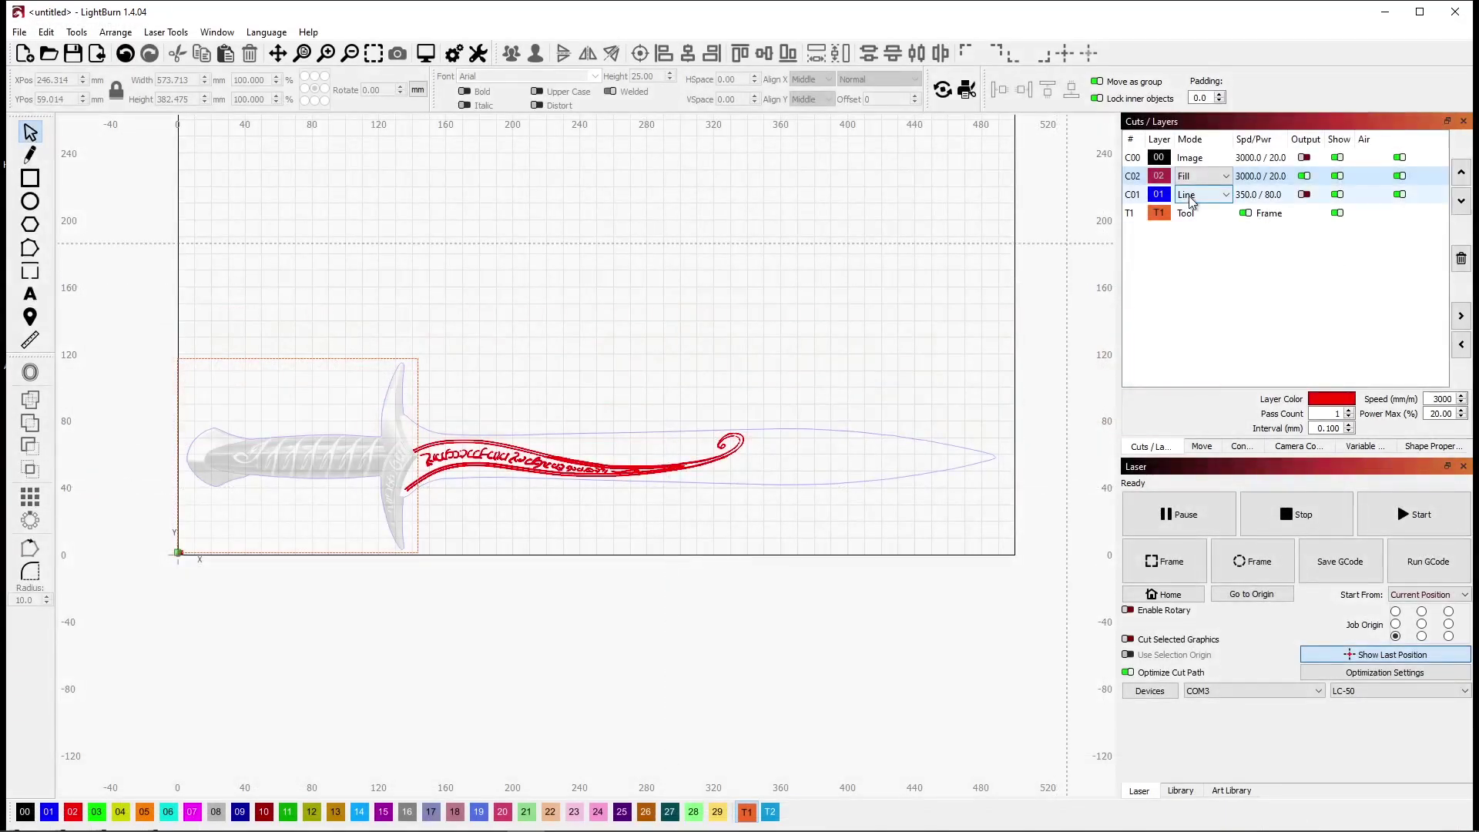
# Switch scrollwork layer C02 back to Offset Fill and preview it, confirming the 5:30 burn time
pyautogui.click(1213, 177)
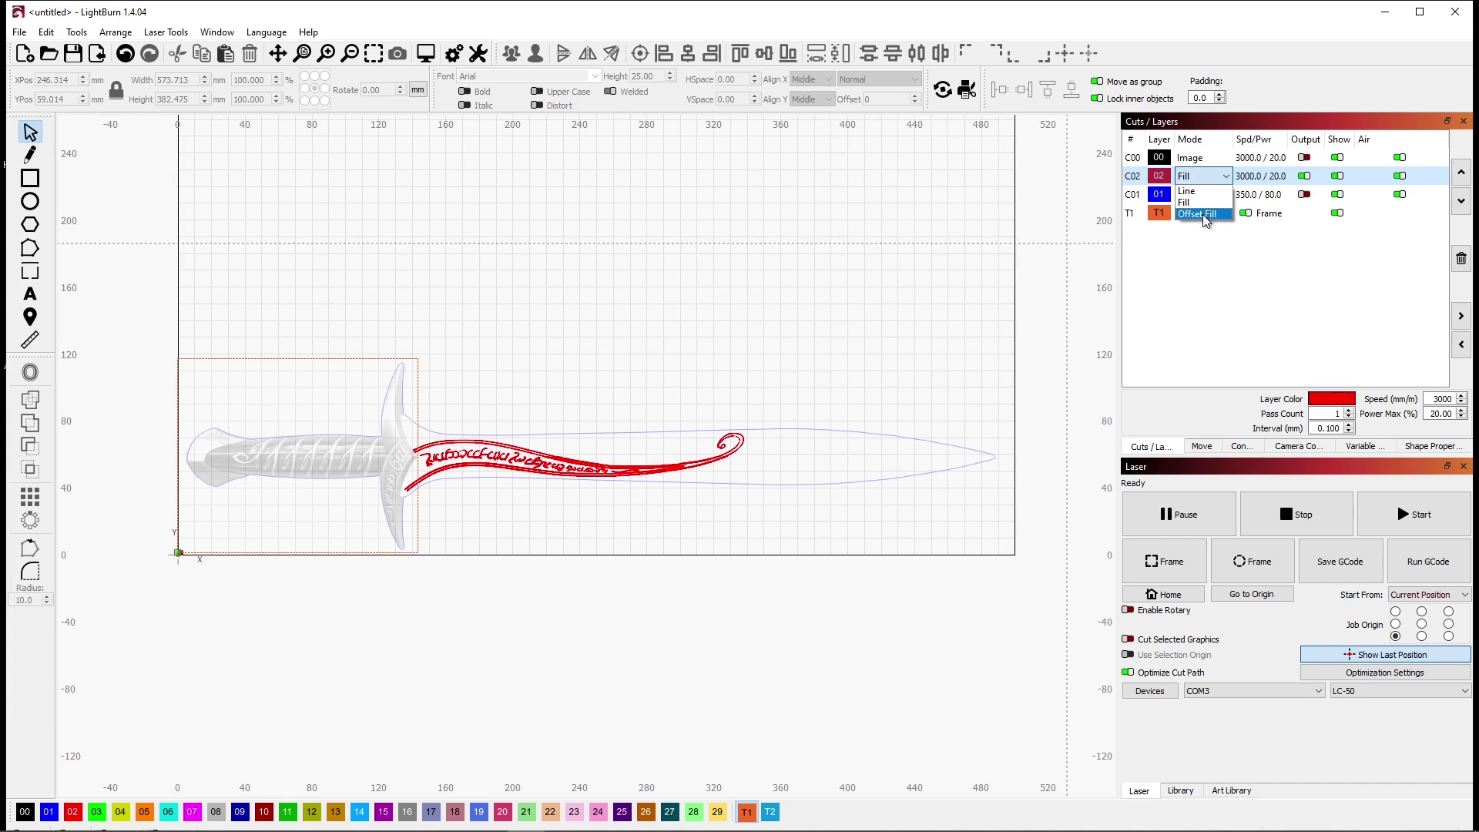
pyautogui.click(1206, 216)
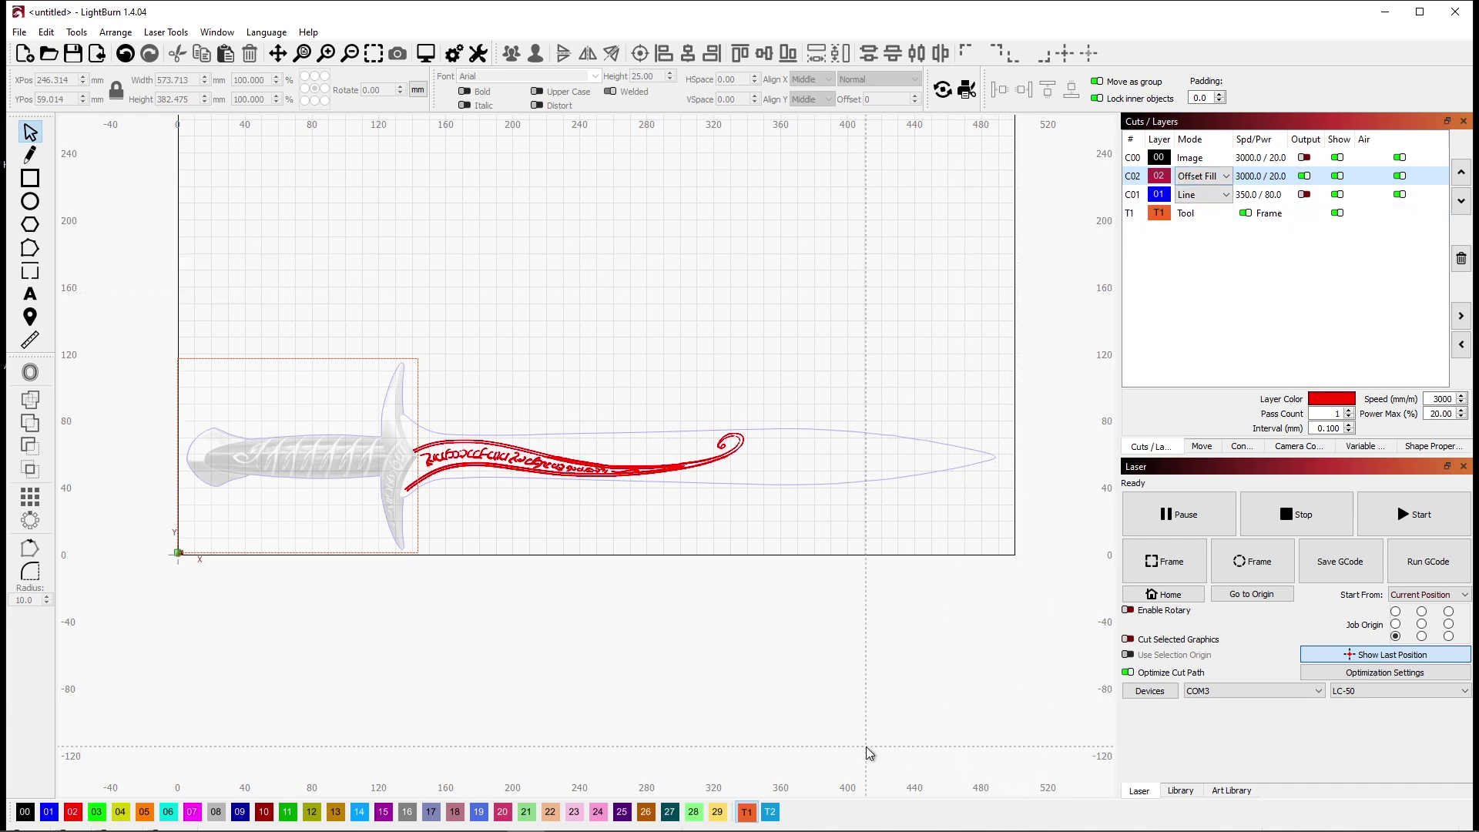
pyautogui.hotkey('alt', 'p')
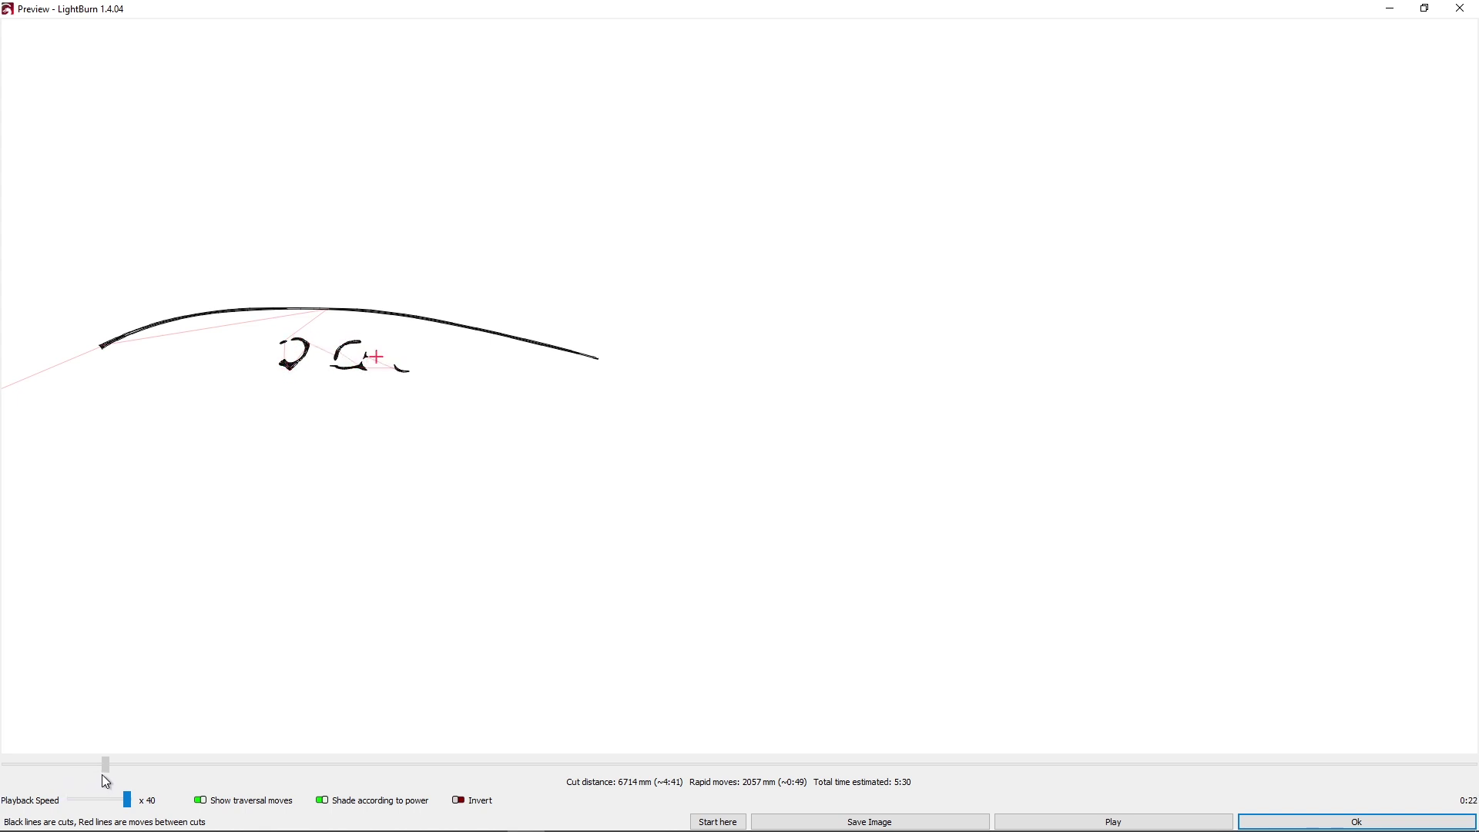
pyautogui.moveTo(118, 774)
pyautogui.mouseDown()
pyautogui.moveTo(1109, 701)
pyautogui.moveTo(1397, 654)
pyautogui.moveTo(1470, 673)
pyautogui.mouseUp()
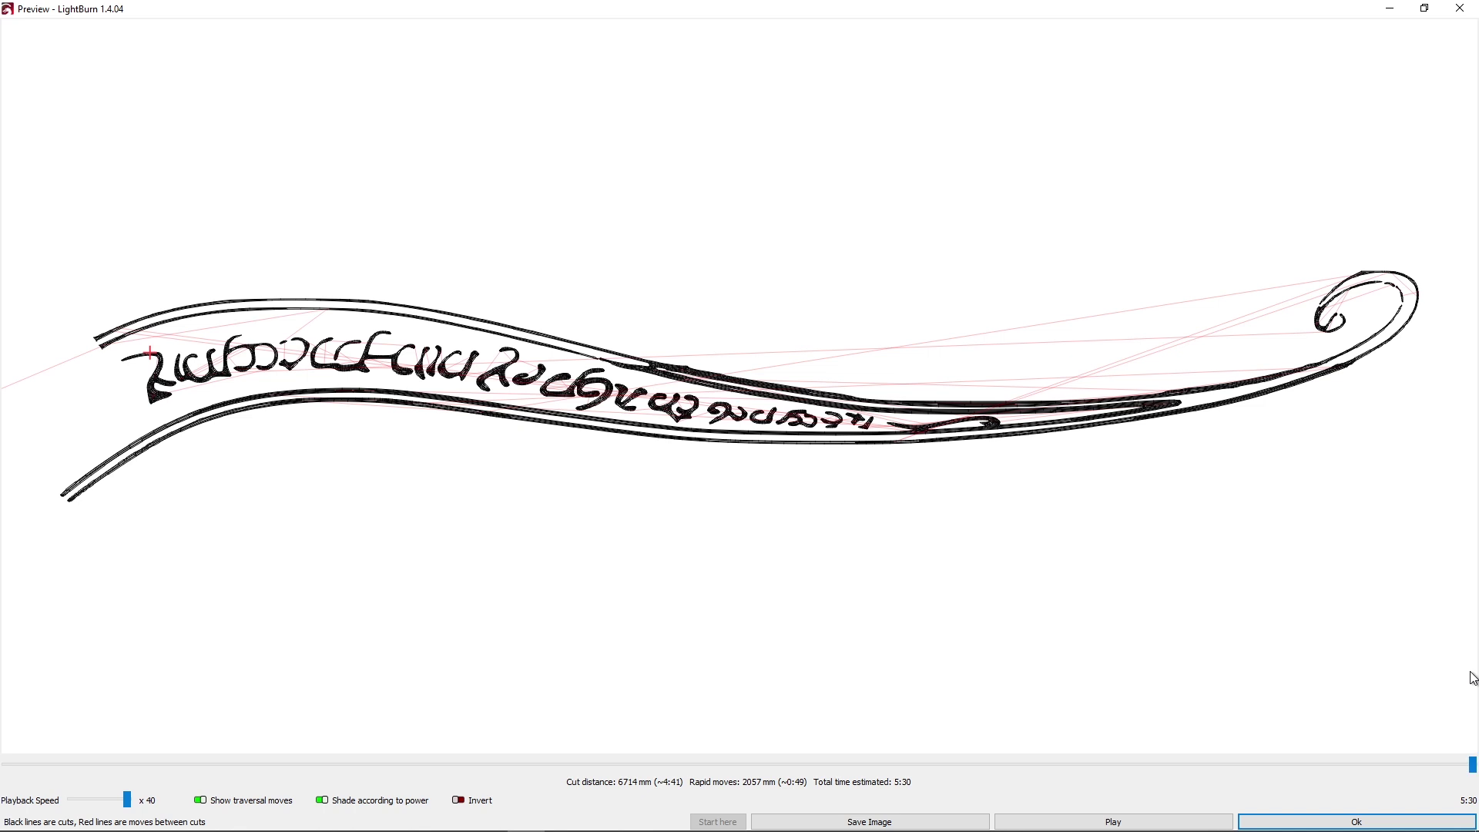
pyautogui.click(1356, 822)
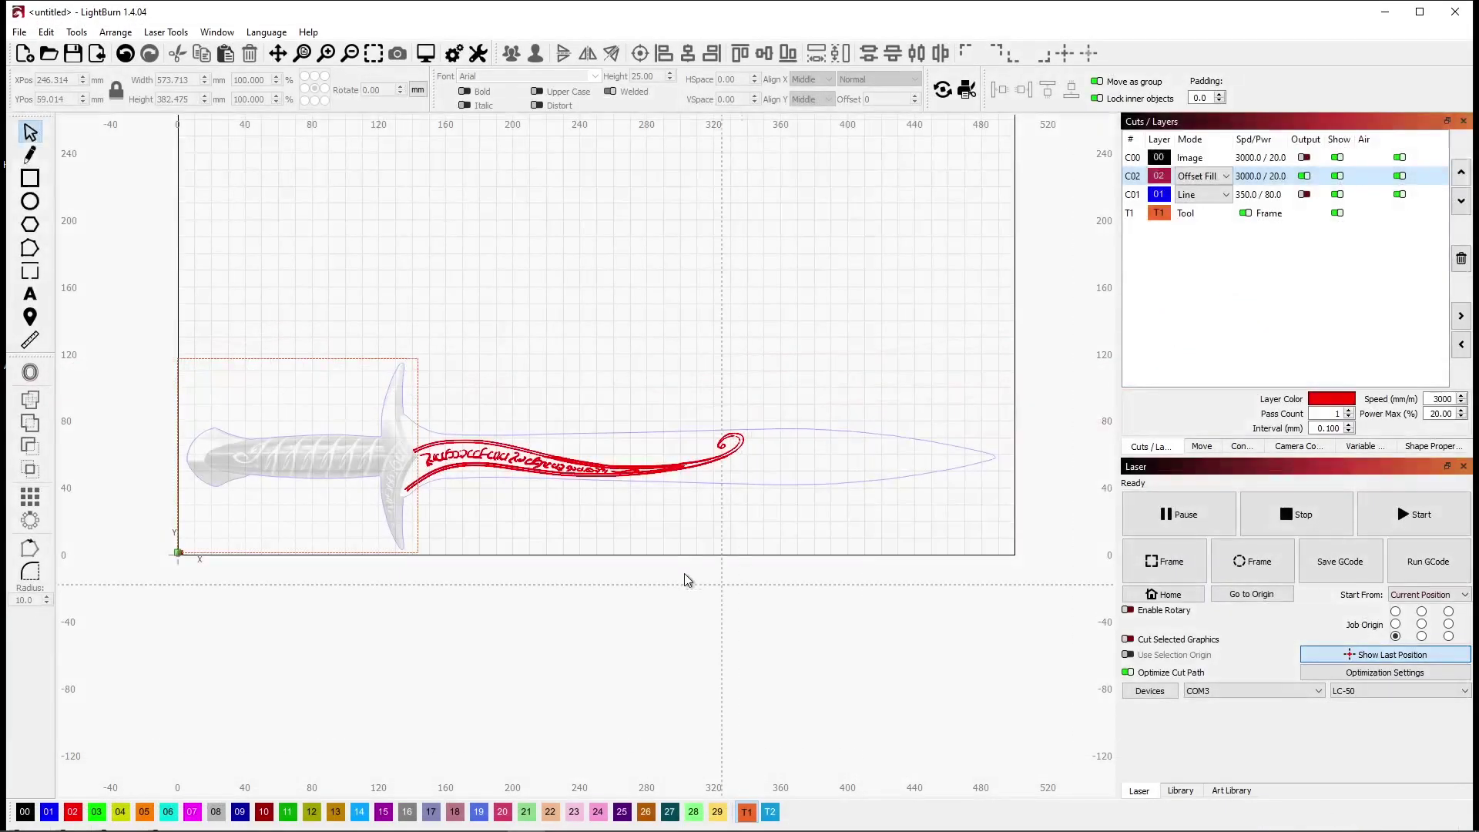
# Re-enable output for sword image layer C00 and blade outline layer C01
pyautogui.click(1310, 192)
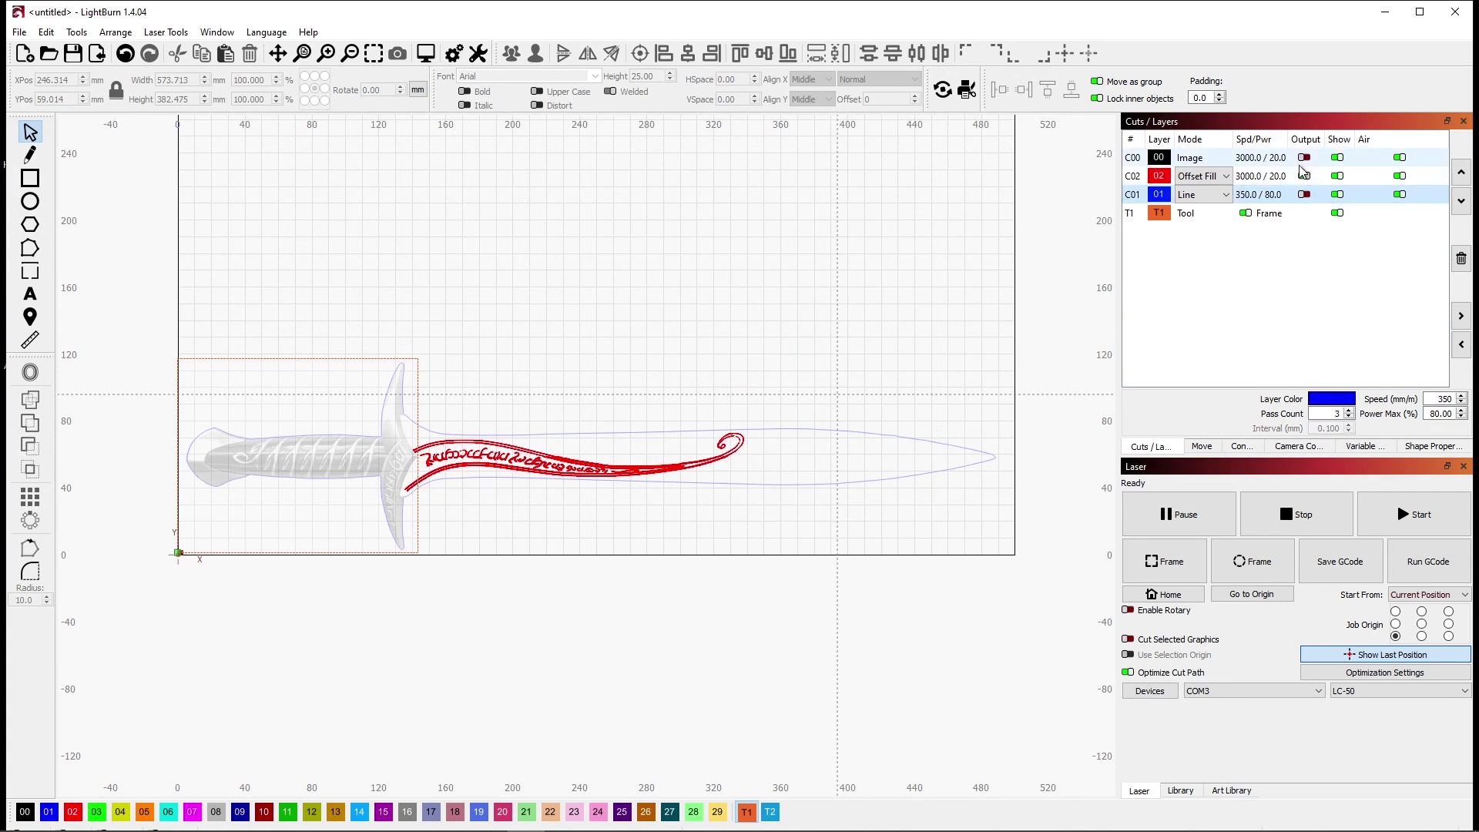
pyautogui.click(1303, 158)
pyautogui.click(1303, 194)
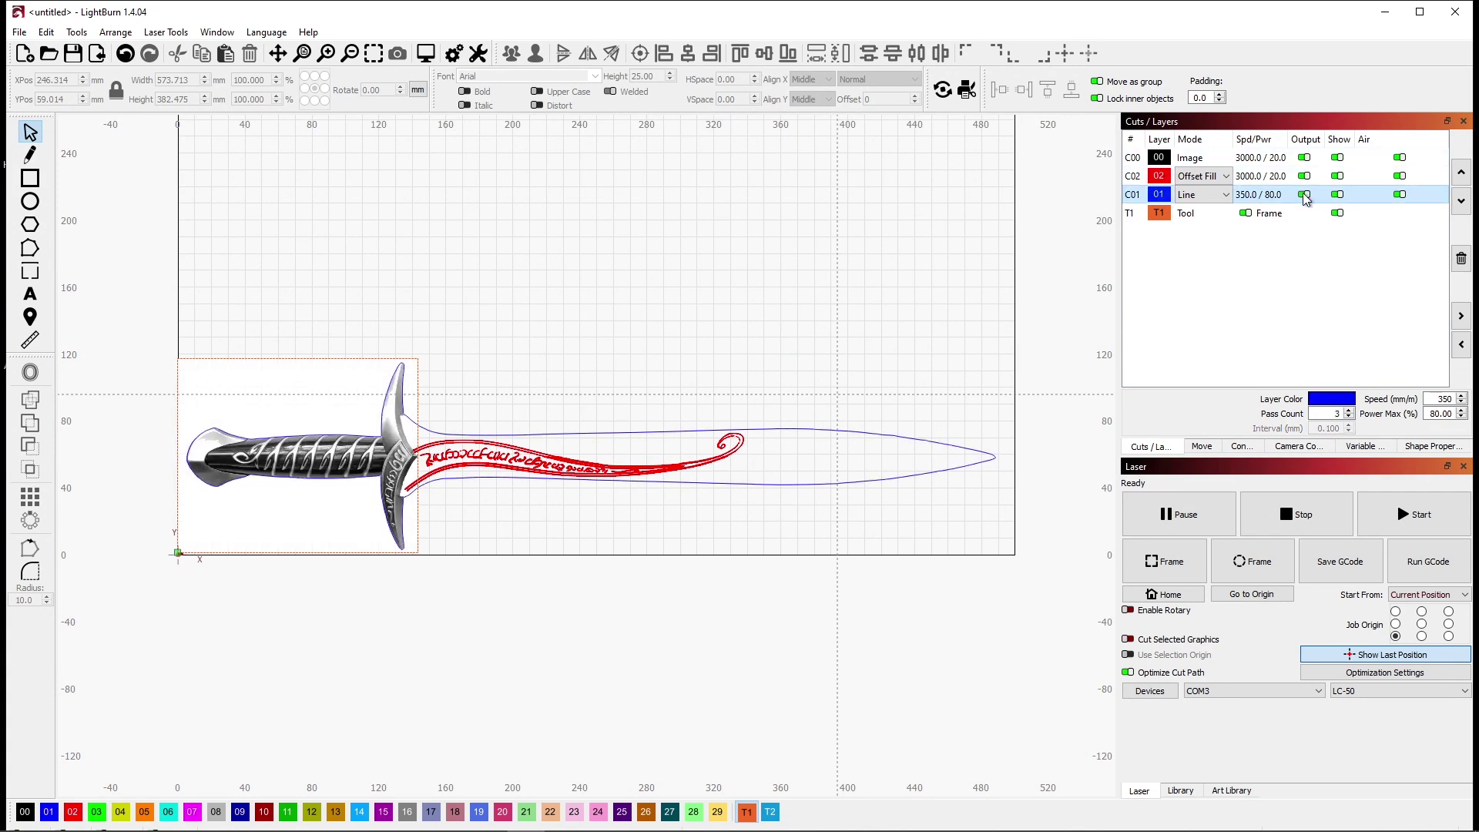